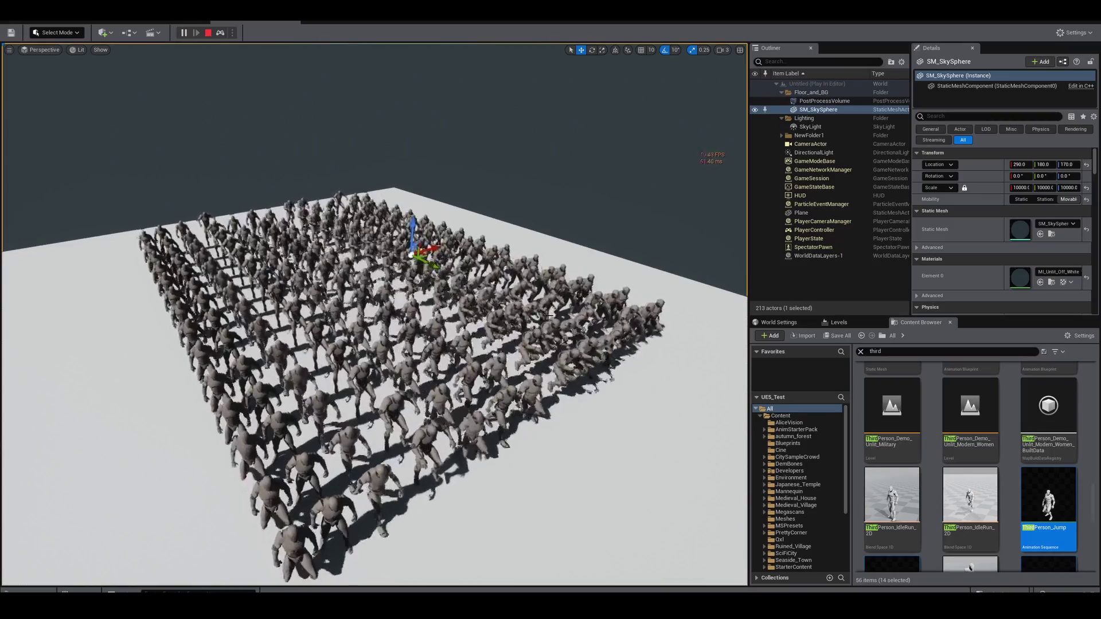
Fly through the simulated mannequin crowd and play the Crowds level to examine its animated audience in an enlarged viewport
{"action": "key", "text": "w"}
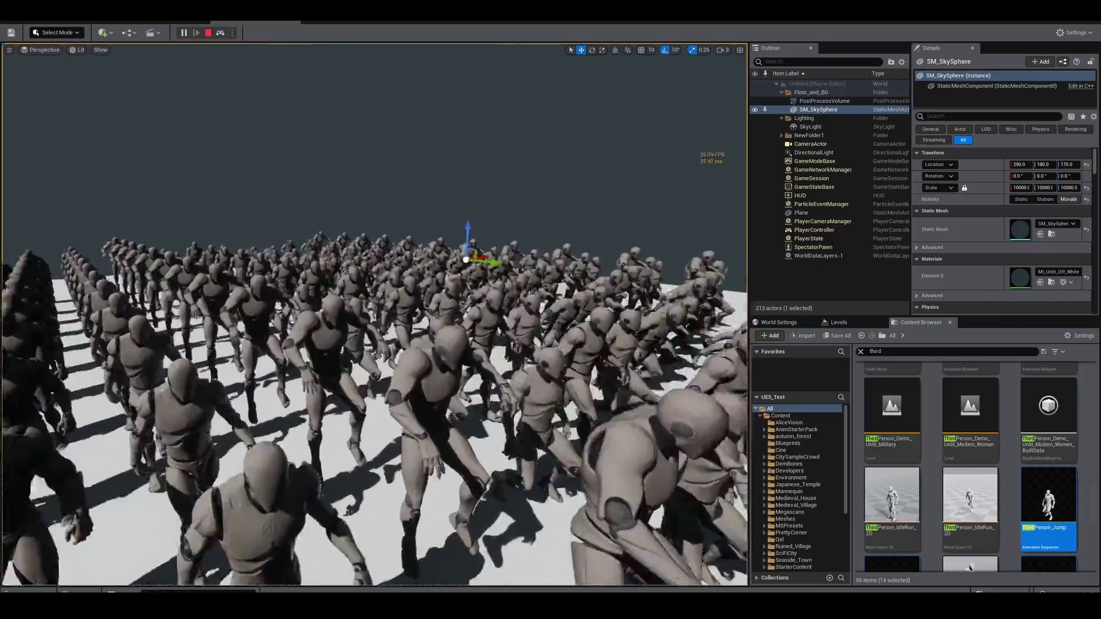
{"action": "key", "text": "e"}
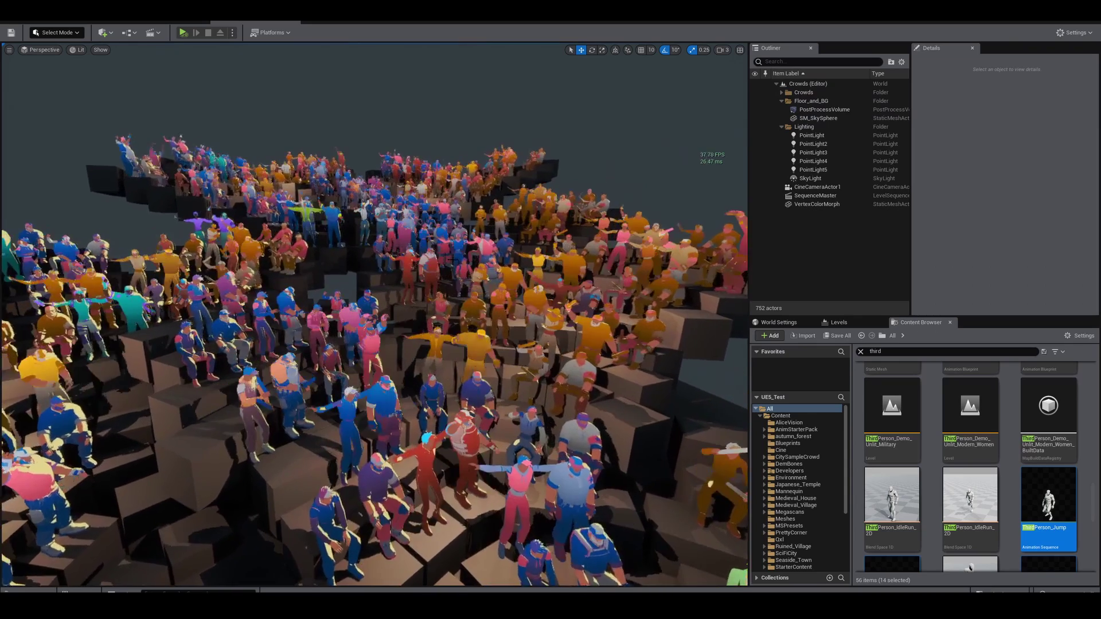
{"action": "right_click_drag", "start_coordinate": [451, 259], "coordinate": [425, 241]}
{"action": "key", "text": "alt+p"}
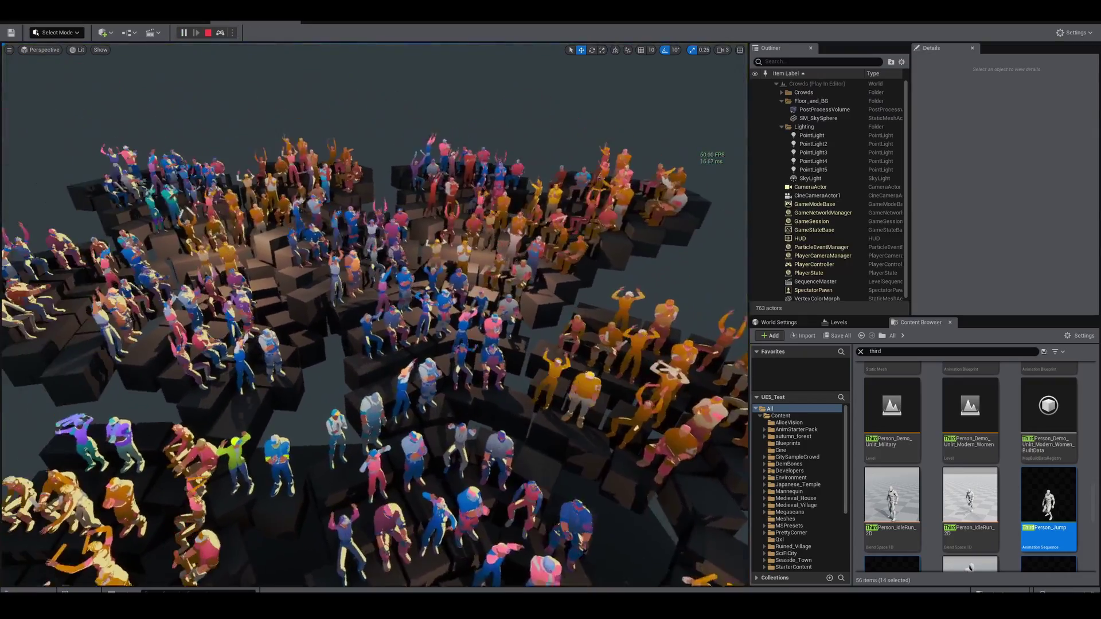
{"action": "key", "text": "F11"}
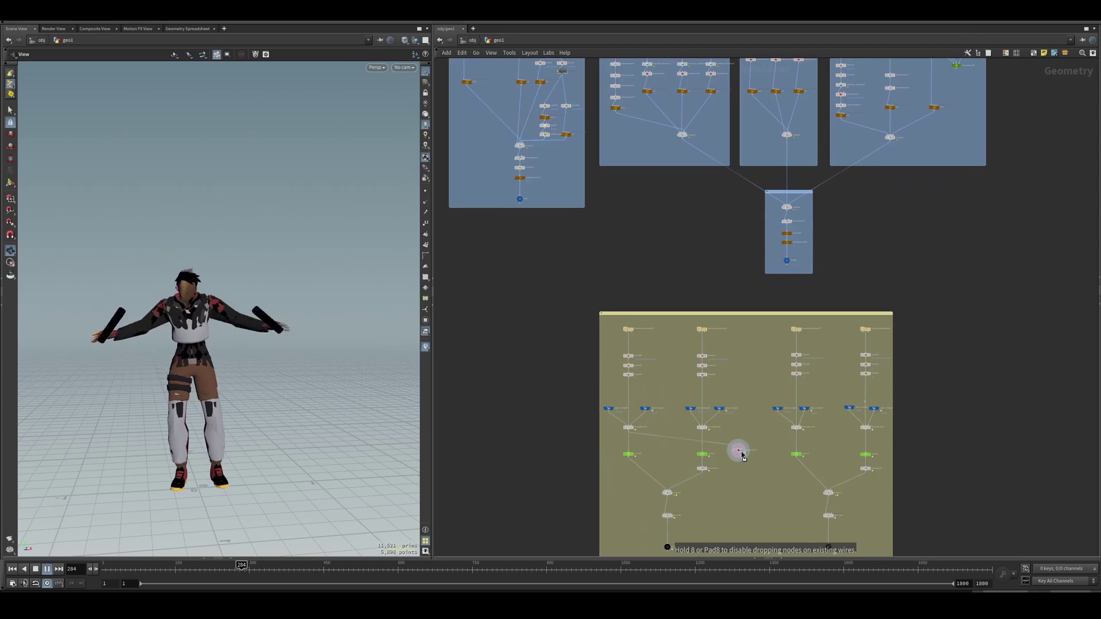
In Houdini, connect the quickmaterial7 preview node to the second and third branches' bone deform nodes in the VAT export network
{"action": "scroll", "coordinate": [732, 450], "scroll_direction": "up", "scroll_amount": 3}
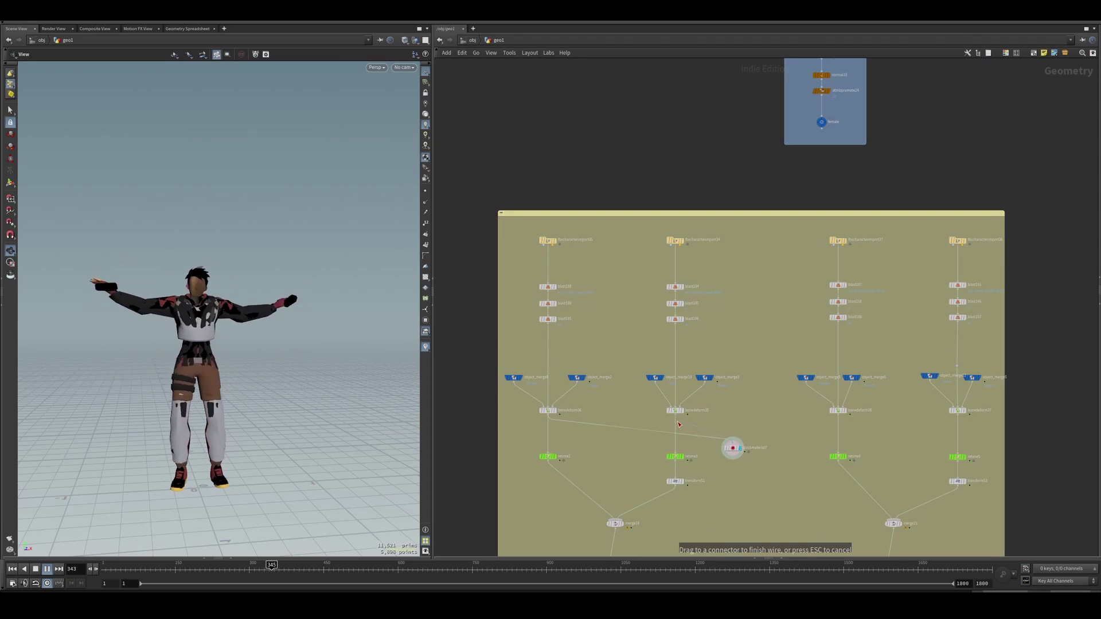
{"action": "scroll", "coordinate": [734, 447], "scroll_direction": "down", "scroll_amount": 2}
{"action": "middle_click_drag", "start_coordinate": [749, 468], "coordinate": [680, 405]}
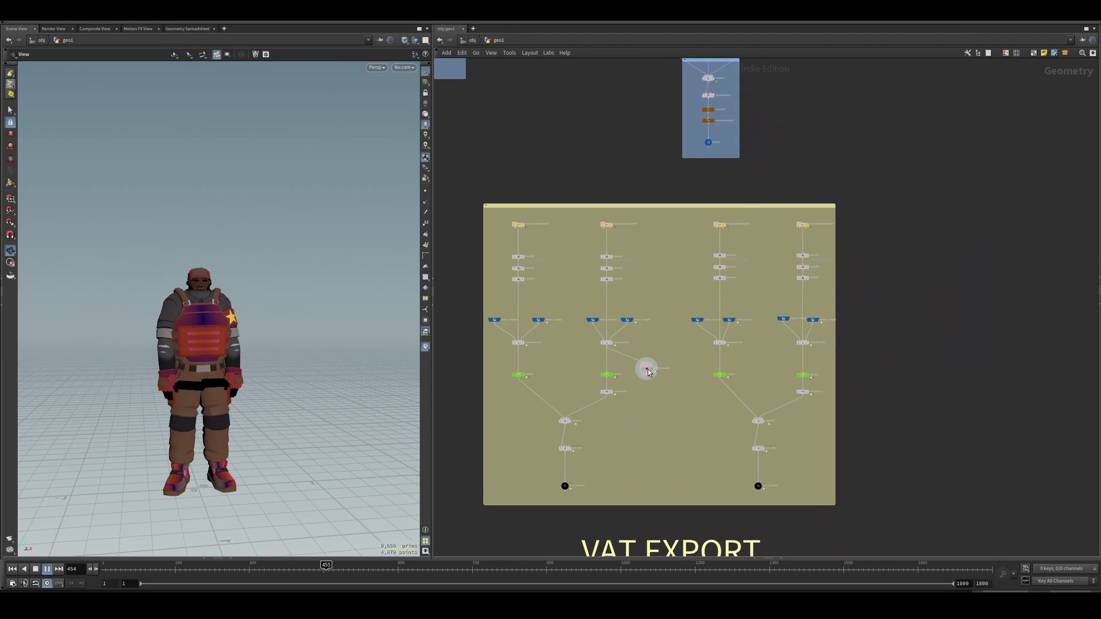
{"action": "left_click_drag", "start_coordinate": [647, 369], "coordinate": [696, 369]}
{"action": "scroll", "coordinate": [686, 364], "scroll_direction": "up", "scroll_amount": 3}
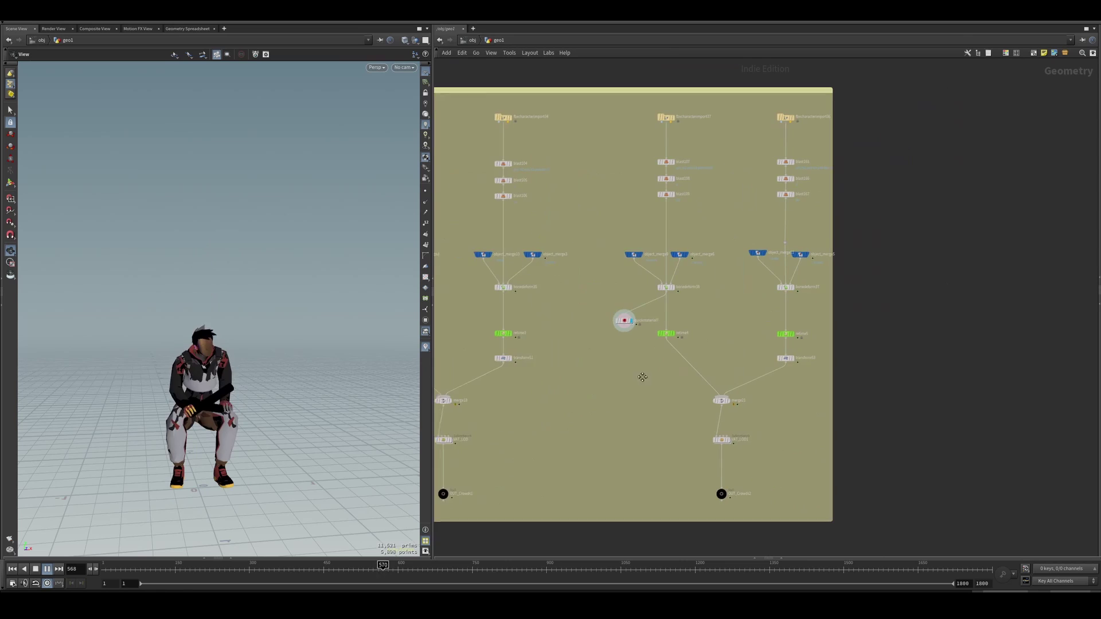
Move quickmaterial7 beside the fourth VAT export branch and wire that branch's bone deform into it
{"action": "middle_click_drag", "start_coordinate": [641, 376], "coordinate": [630, 381]}
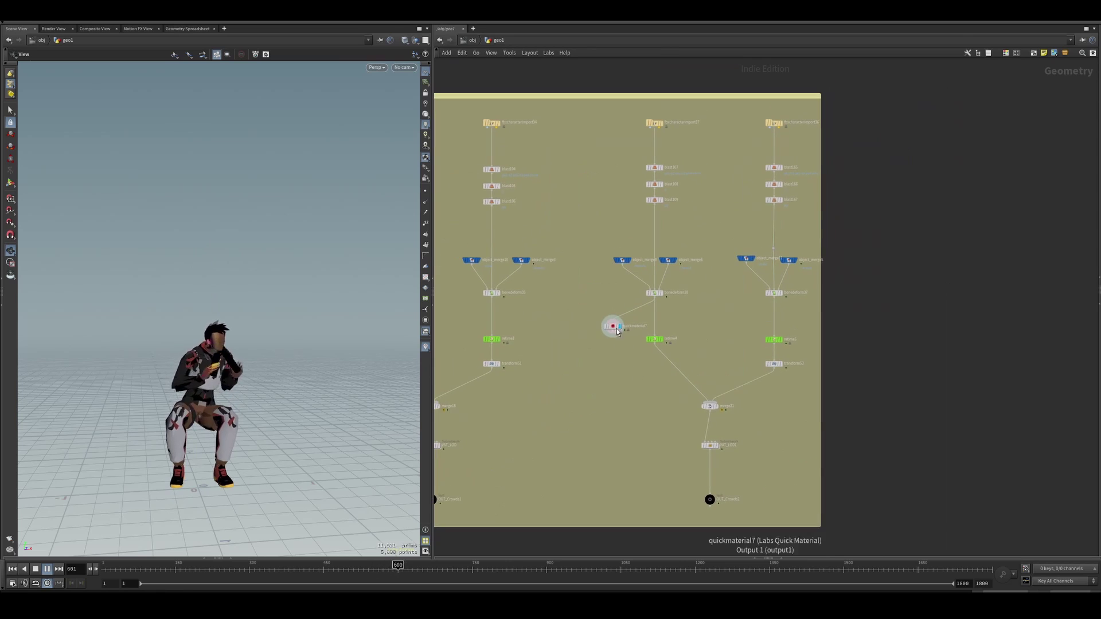
{"action": "left_click_drag", "start_coordinate": [682, 323], "coordinate": [748, 327]}
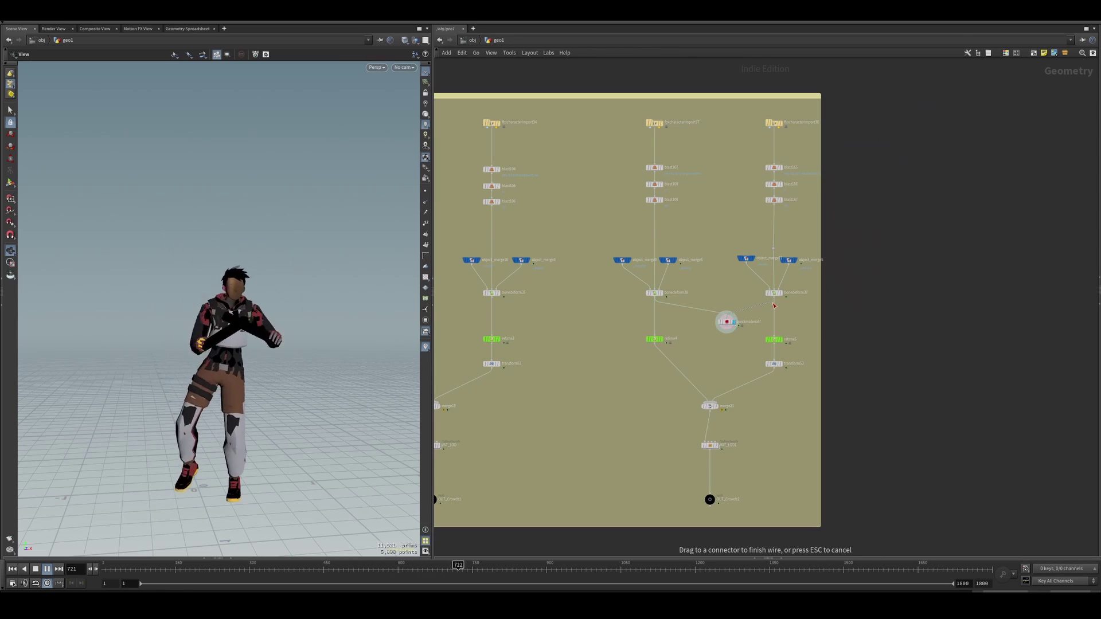
{"action": "scroll", "coordinate": [713, 437], "scroll_direction": "down", "scroll_amount": 5}
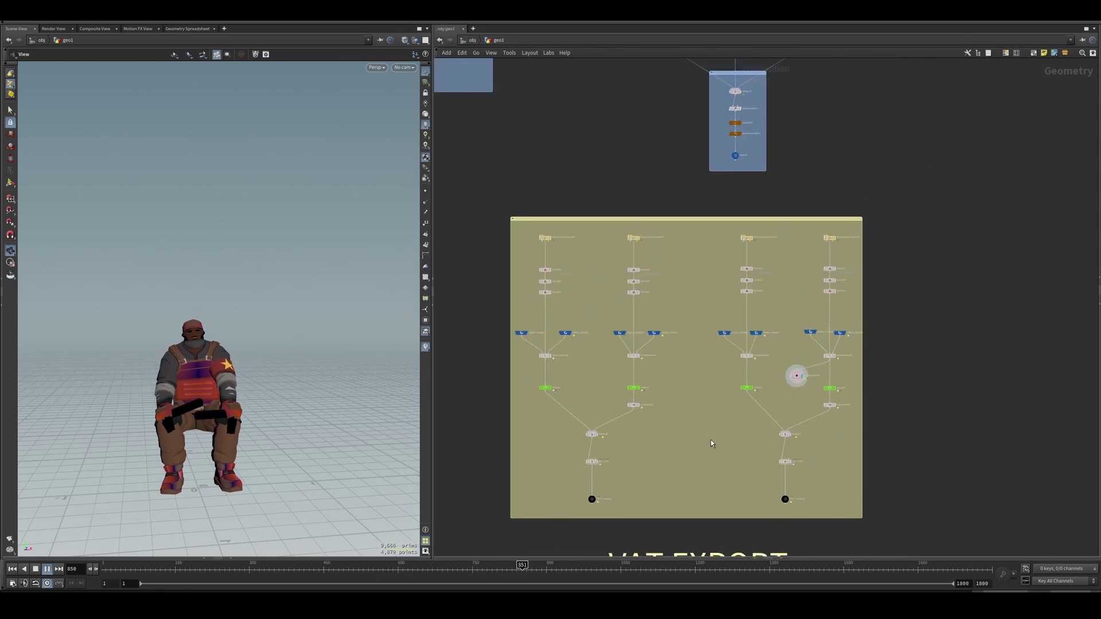
{"action": "scroll", "coordinate": [831, 363], "scroll_direction": "down", "scroll_amount": 3}
{"action": "scroll", "coordinate": [818, 423], "scroll_direction": "up", "scroll_amount": 2}
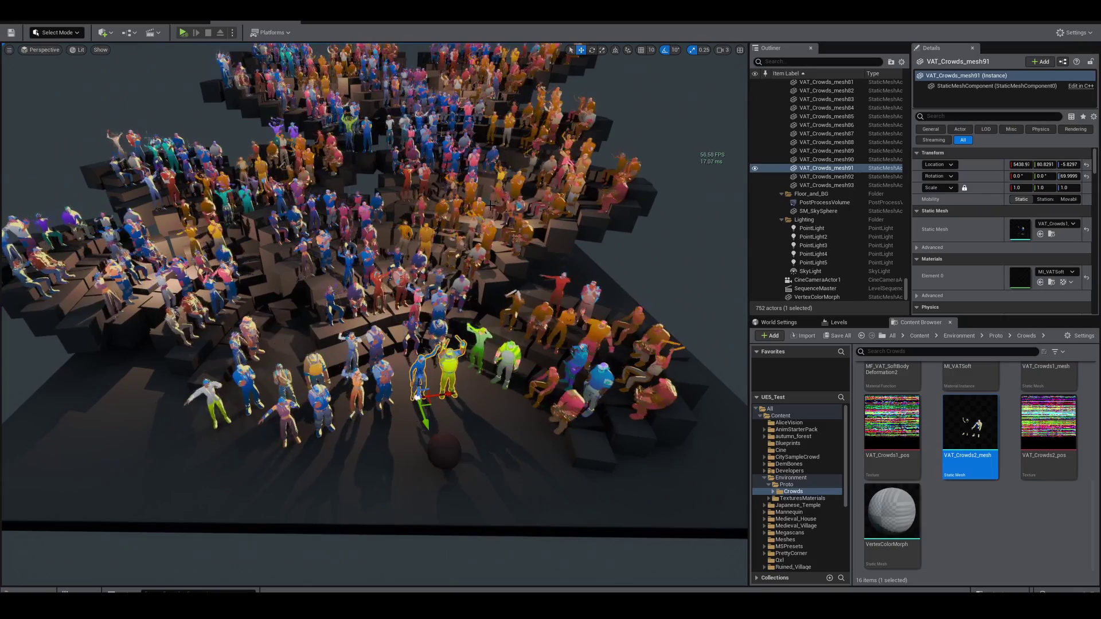
{"action": "key", "text": "alt+8"}
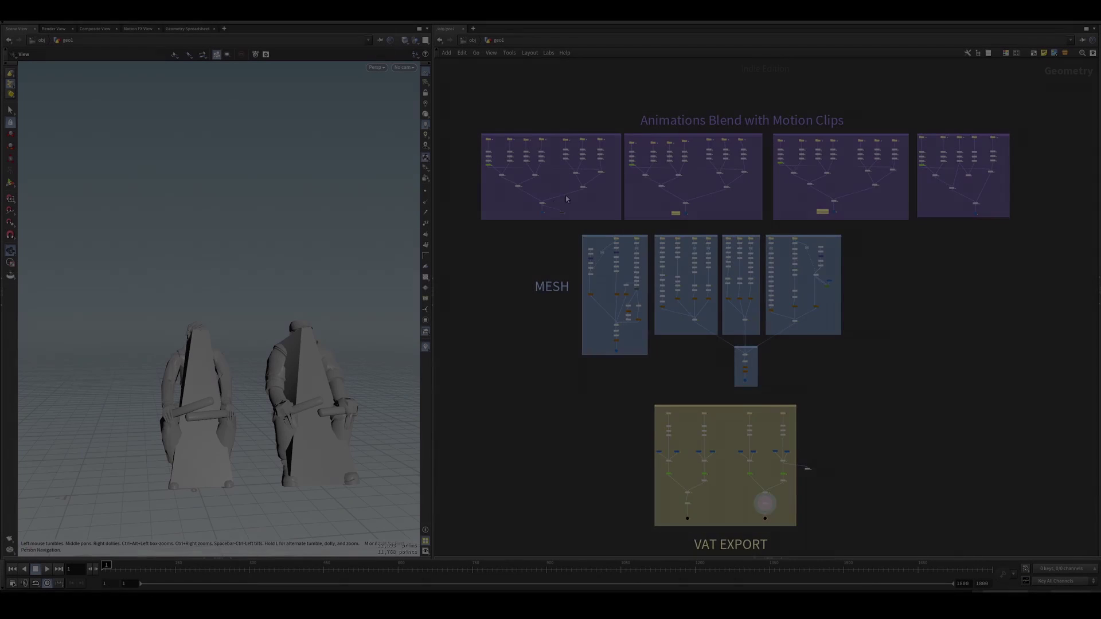
Display fbxanimimport19 and its cleaned skeleton at blast10 in the motion clip blending network
{"action": "scroll", "coordinate": [746, 191], "scroll_direction": "up", "scroll_amount": 5}
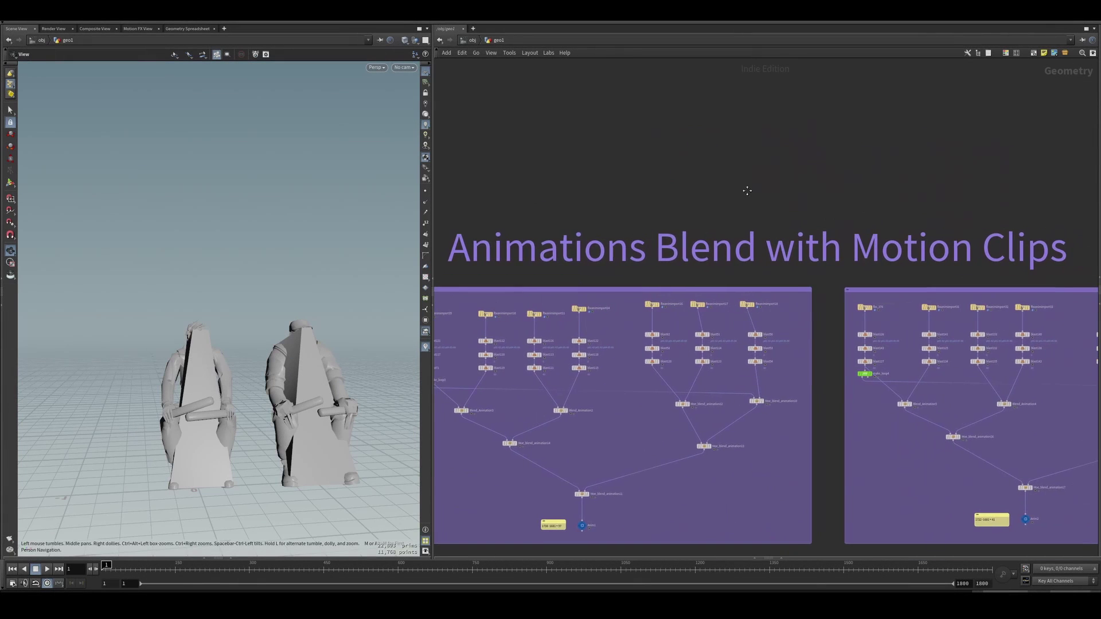
{"action": "scroll", "coordinate": [745, 190], "scroll_direction": "down", "scroll_amount": 4}
{"action": "scroll", "coordinate": [636, 258], "scroll_direction": "up", "scroll_amount": 10}
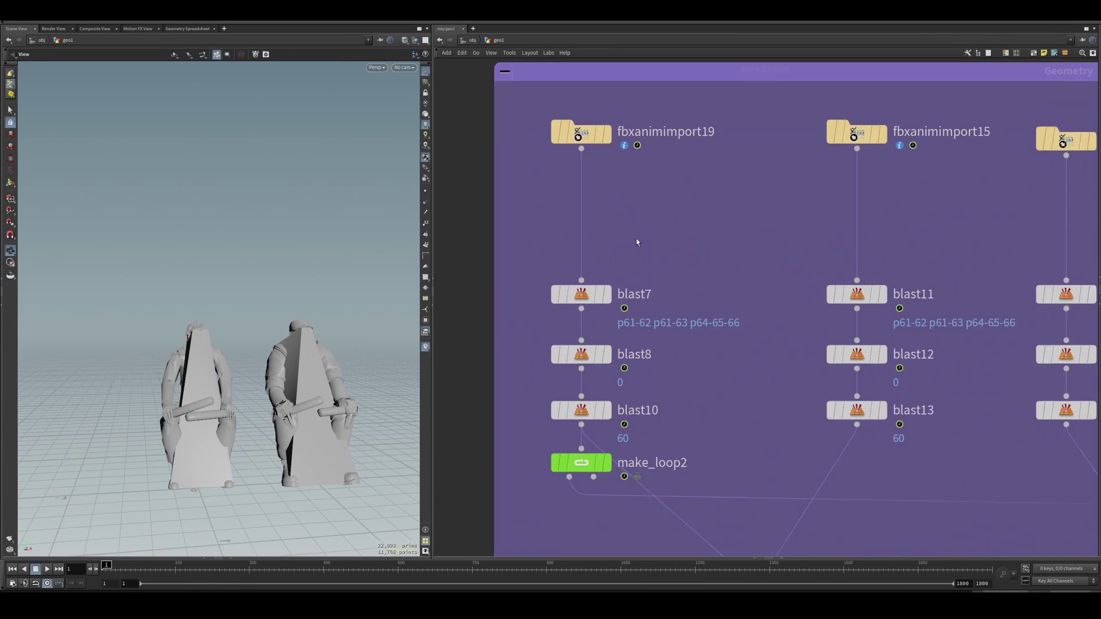
{"action": "middle_click_drag", "start_coordinate": [636, 241], "coordinate": [671, 203]}
{"action": "left_click", "coordinate": [638, 96]}
{"action": "left_click", "coordinate": [640, 372]}
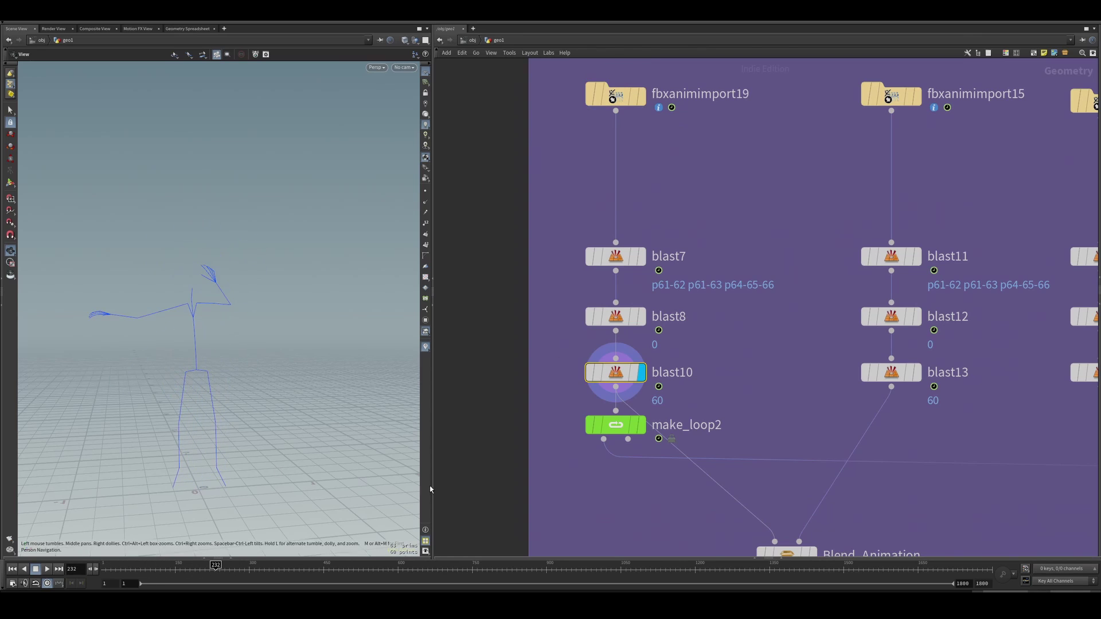
Preview the fbxanimimport15 clip over the timeline and display the Blend_Animation result below it
{"action": "left_click", "coordinate": [915, 97]}
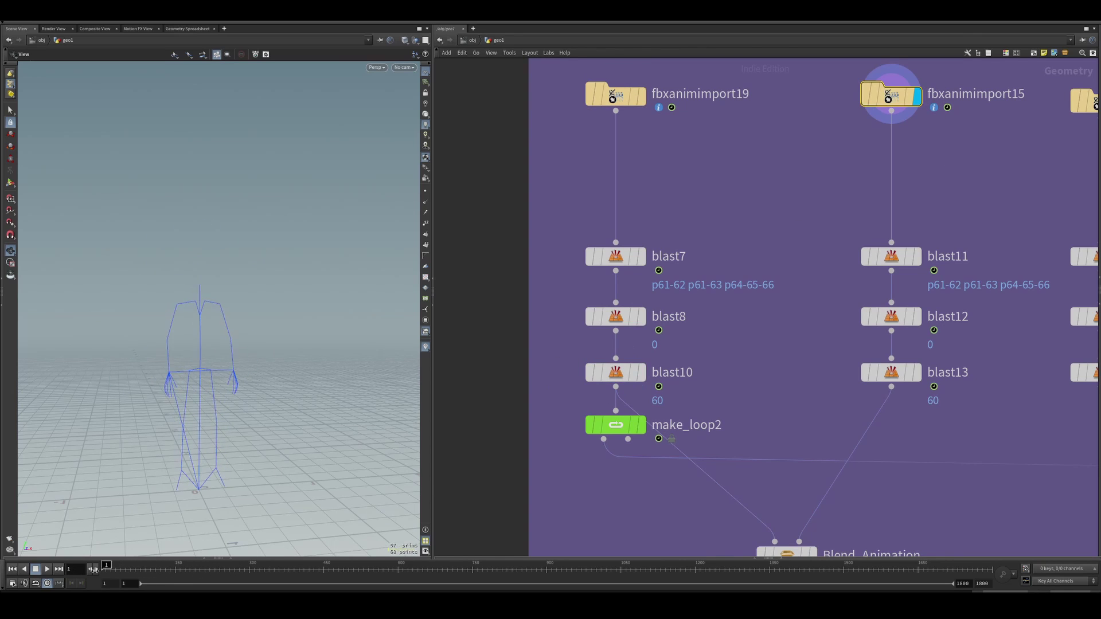
{"action": "left_click_drag", "start_coordinate": [180, 572], "coordinate": [220, 571]}
{"action": "middle_click_drag", "start_coordinate": [812, 555], "coordinate": [766, 451]}
{"action": "left_click", "coordinate": [765, 451]}
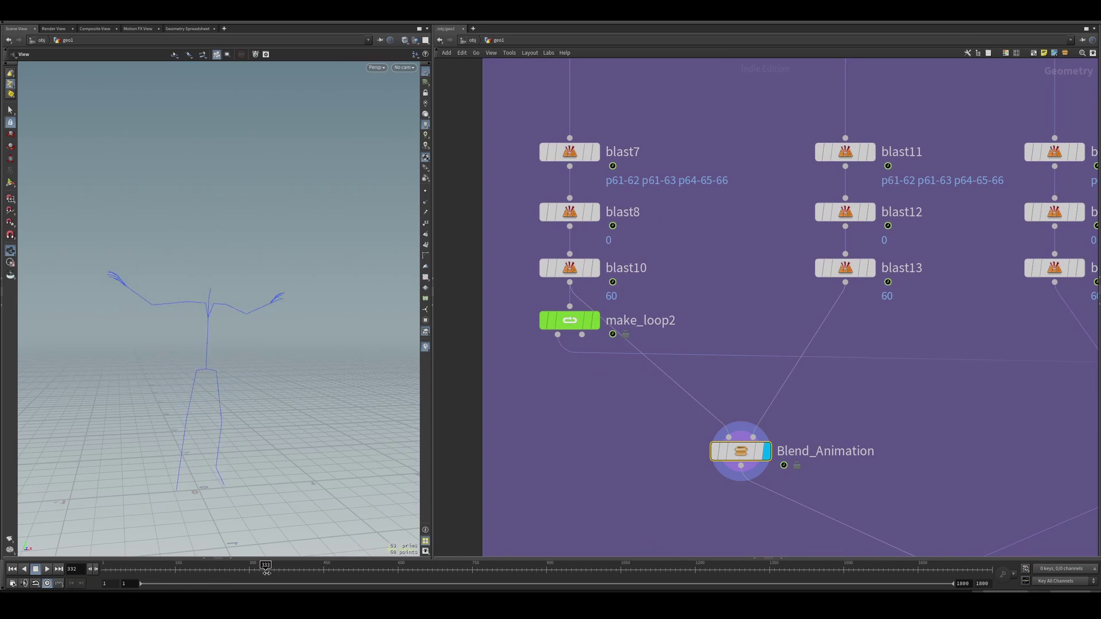
Enter the Moe_blend_animation3 subnetwork to view its contents
{"action": "scroll", "coordinate": [831, 443], "scroll_direction": "down", "scroll_amount": 3}
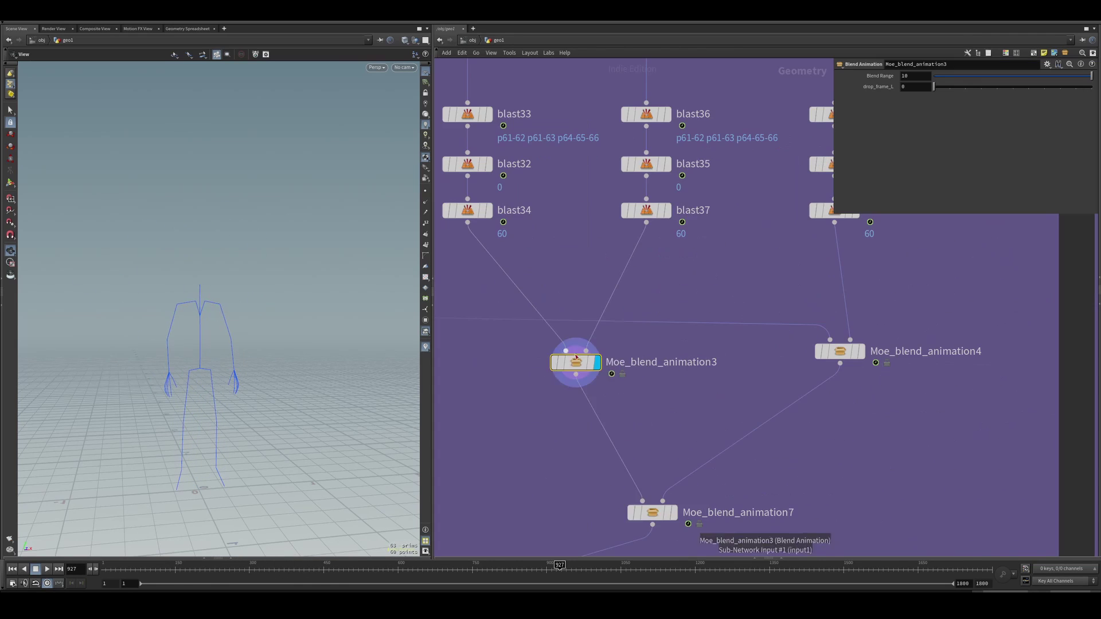
{"action": "right_click", "coordinate": [573, 363]}
{"action": "left_click", "coordinate": [614, 484]}
{"action": "double_click", "coordinate": [577, 369]}
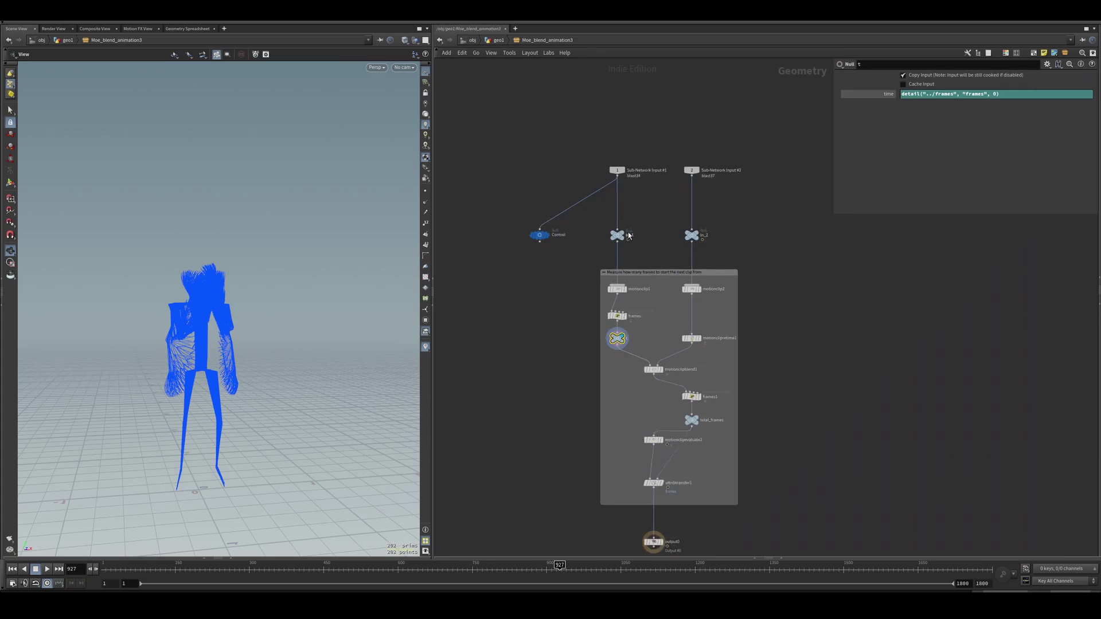
Display the frames wrangle inside the subnetwork and resize the parameter pane to make it taller
{"action": "left_click", "coordinate": [624, 315]}
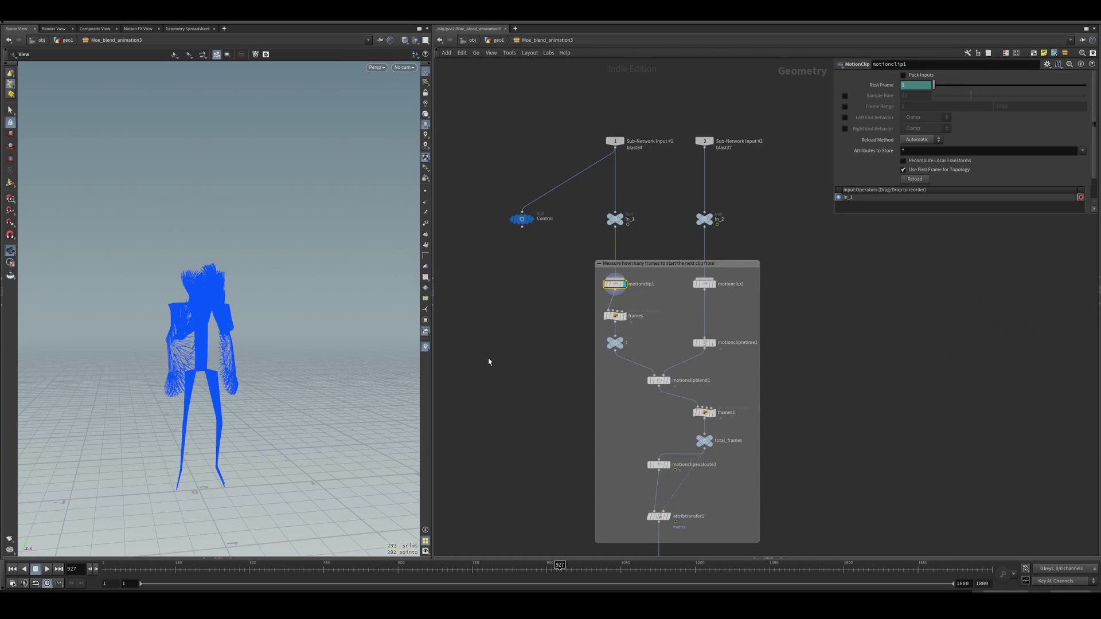
{"action": "scroll", "coordinate": [635, 331], "scroll_direction": "up", "scroll_amount": 5}
{"action": "left_click_drag", "start_coordinate": [832, 216], "coordinate": [855, 295]}
Select the t null and show dependency links for selected nodes in the network
{"action": "left_click", "coordinate": [547, 340]}
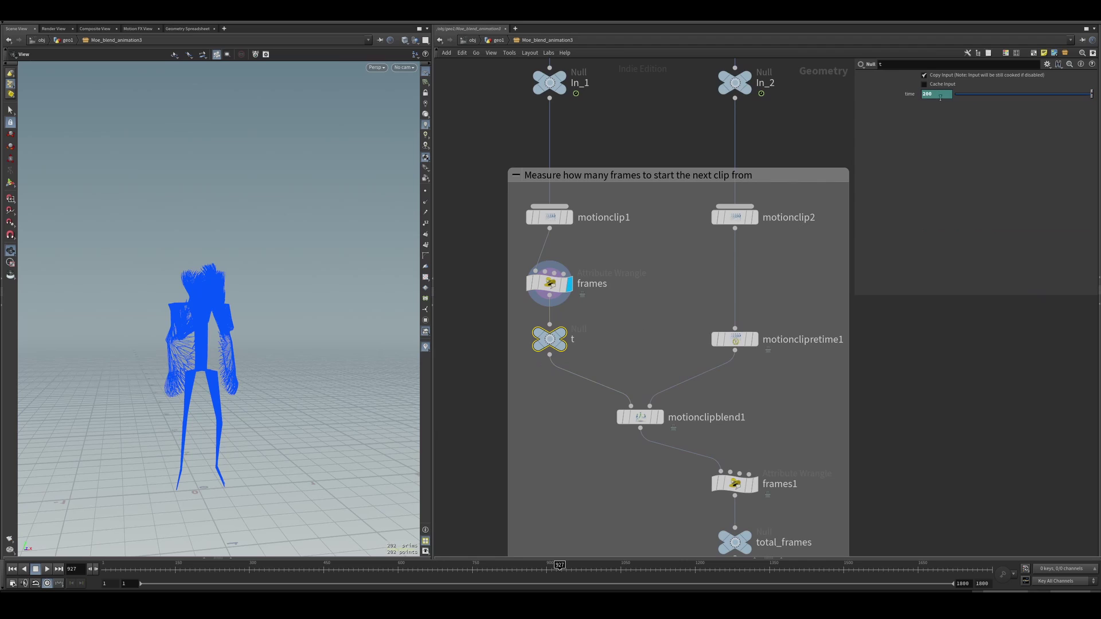
{"action": "left_click", "coordinate": [492, 53]}
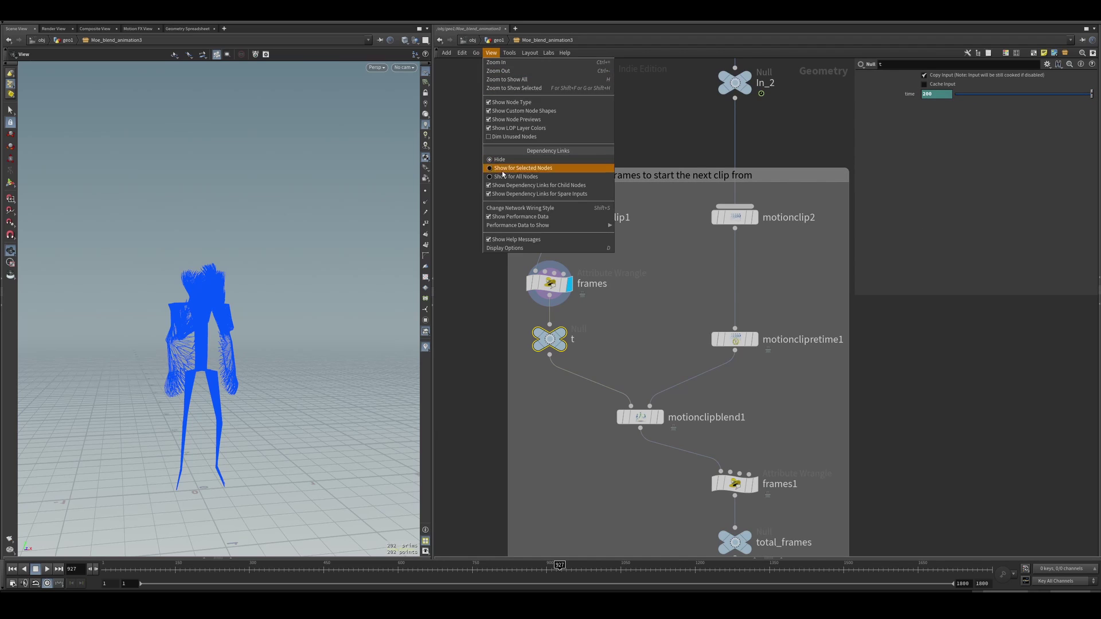
{"action": "left_click", "coordinate": [516, 169]}
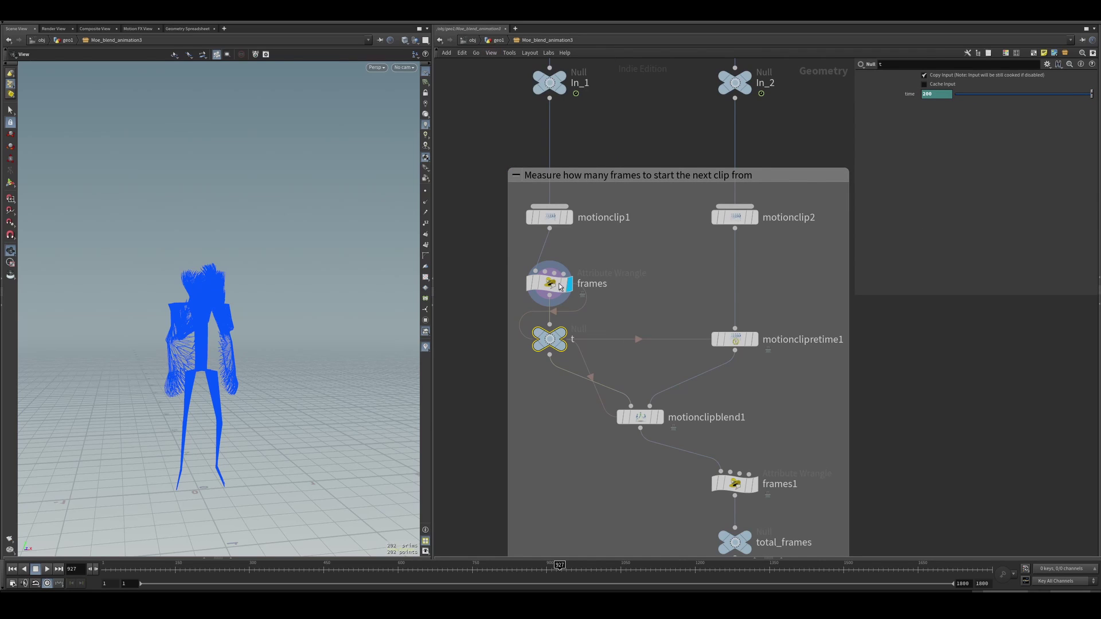
{"action": "left_click", "coordinate": [593, 283]}
{"action": "left_click_drag", "start_coordinate": [526, 362], "coordinate": [526, 363]}
{"action": "left_click", "coordinate": [704, 279]}
{"action": "middle_click_drag", "start_coordinate": [660, 317], "coordinate": [655, 289]}
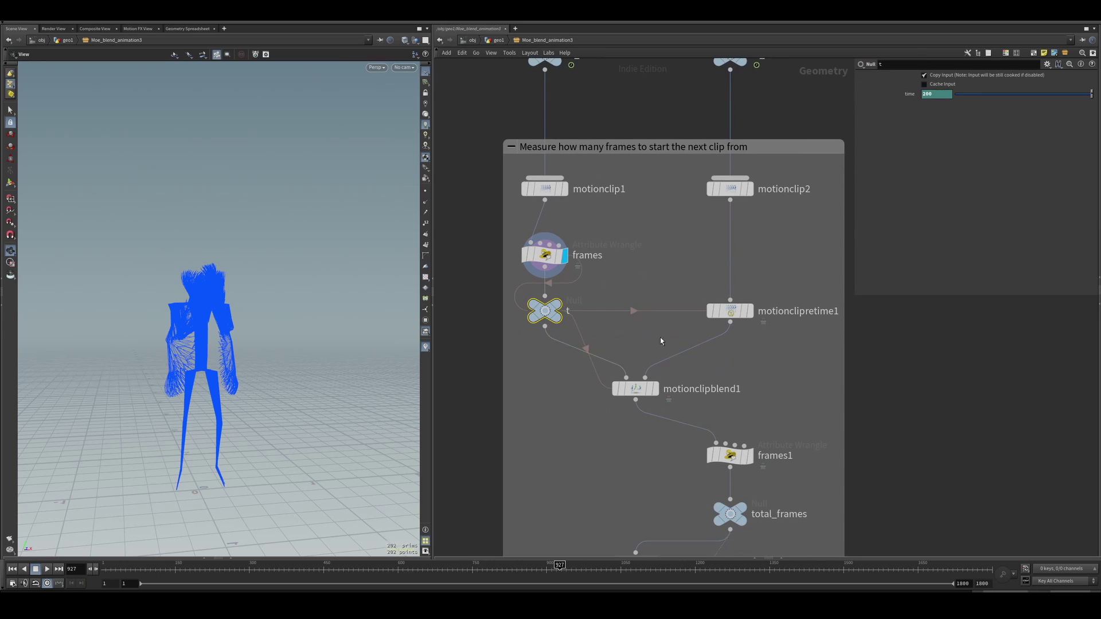
Review the parameters of motionclipretime1 and the blend frame expressions of motionclipblend1
{"action": "middle_click_drag", "start_coordinate": [777, 343], "coordinate": [724, 314]}
{"action": "left_click", "coordinate": [679, 282]}
{"action": "left_click", "coordinate": [581, 360]}
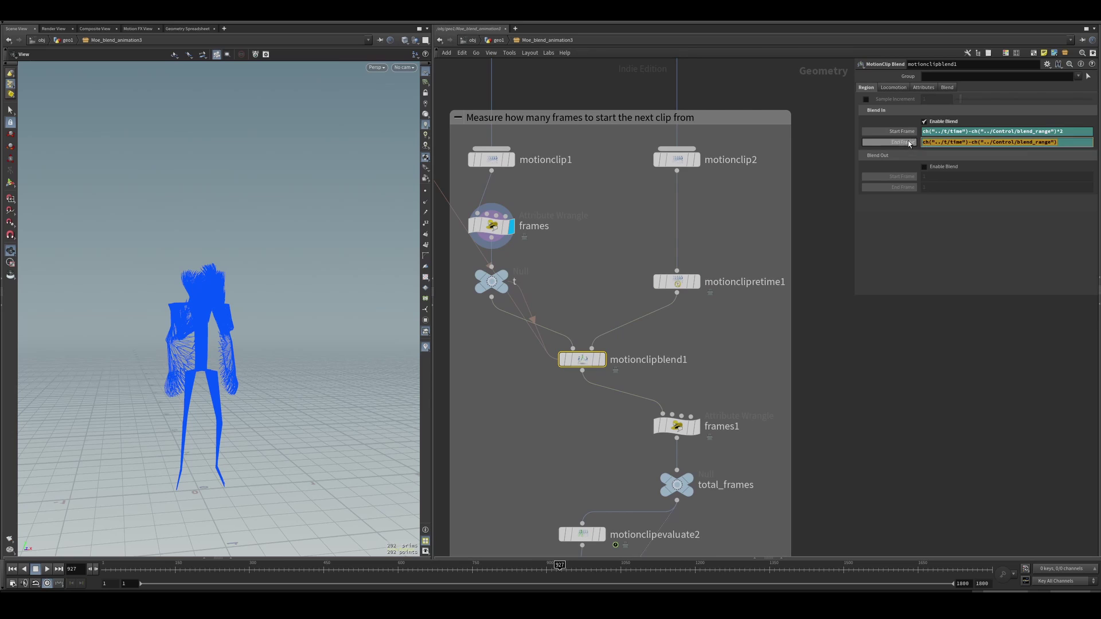
Display the t null, motionclipretime1 and motionclipblend1 in turn to compare their motion clips
{"action": "middle_click_drag", "start_coordinate": [562, 376], "coordinate": [599, 309]}
{"action": "left_click", "coordinate": [541, 215]}
{"action": "left_click", "coordinate": [733, 217]}
{"action": "left_click", "coordinate": [638, 292]}
Display the frames1 wrangle to examine its code and select the total_frames null beneath it
{"action": "middle_click_drag", "start_coordinate": [598, 394], "coordinate": [586, 335]}
{"action": "left_click", "coordinate": [701, 300]}
{"action": "scroll", "coordinate": [700, 298], "scroll_direction": "down", "scroll_amount": 2}
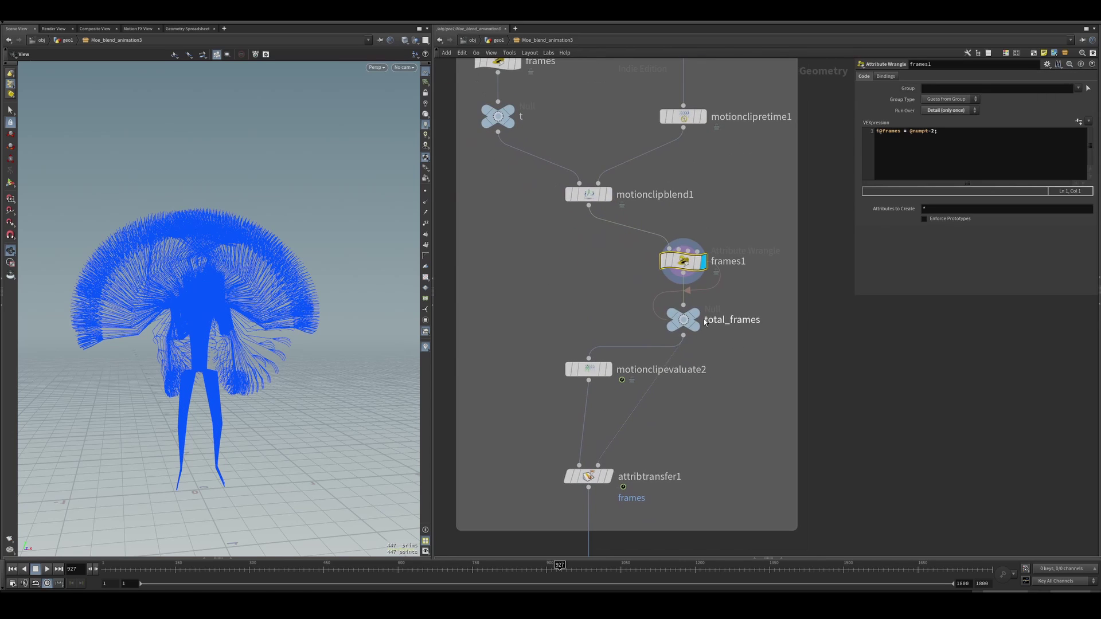
{"action": "left_click", "coordinate": [690, 319]}
{"action": "scroll", "coordinate": [682, 344], "scroll_direction": "down", "scroll_amount": 2}
Inspect and display motionclipevaluate2 and attribtransfer1 to check the evaluated skeleton and the frames attribute transfer
{"action": "left_click", "coordinate": [601, 325]}
{"action": "left_click", "coordinate": [621, 325]}
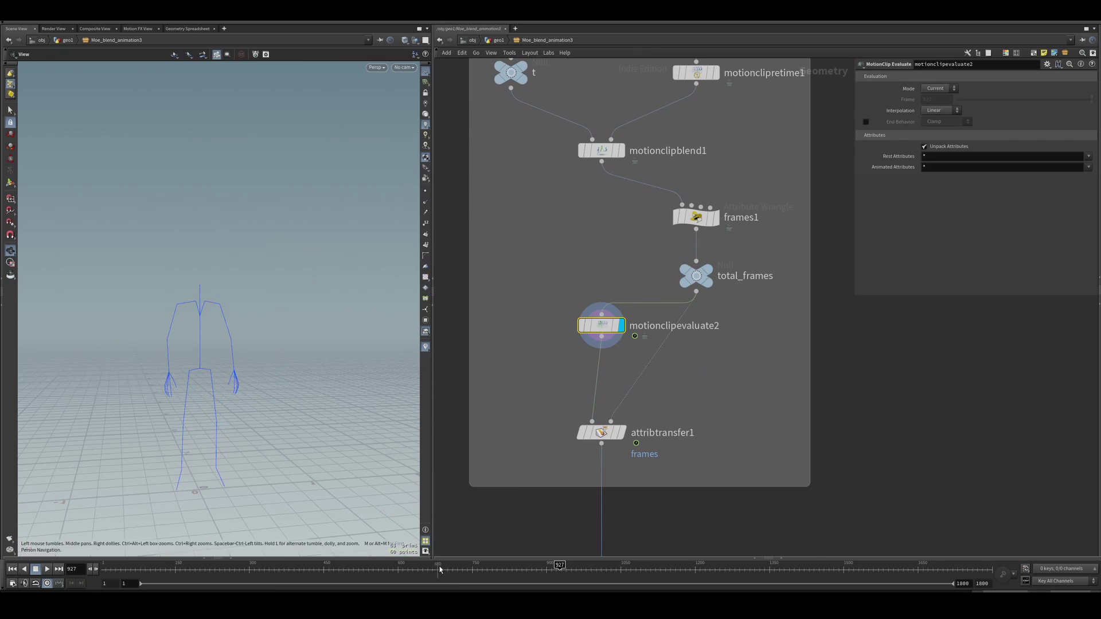
{"action": "left_click", "coordinate": [601, 433]}
{"action": "left_click", "coordinate": [621, 432]}
{"action": "scroll", "coordinate": [668, 407], "scroll_direction": "down", "scroll_amount": 2}
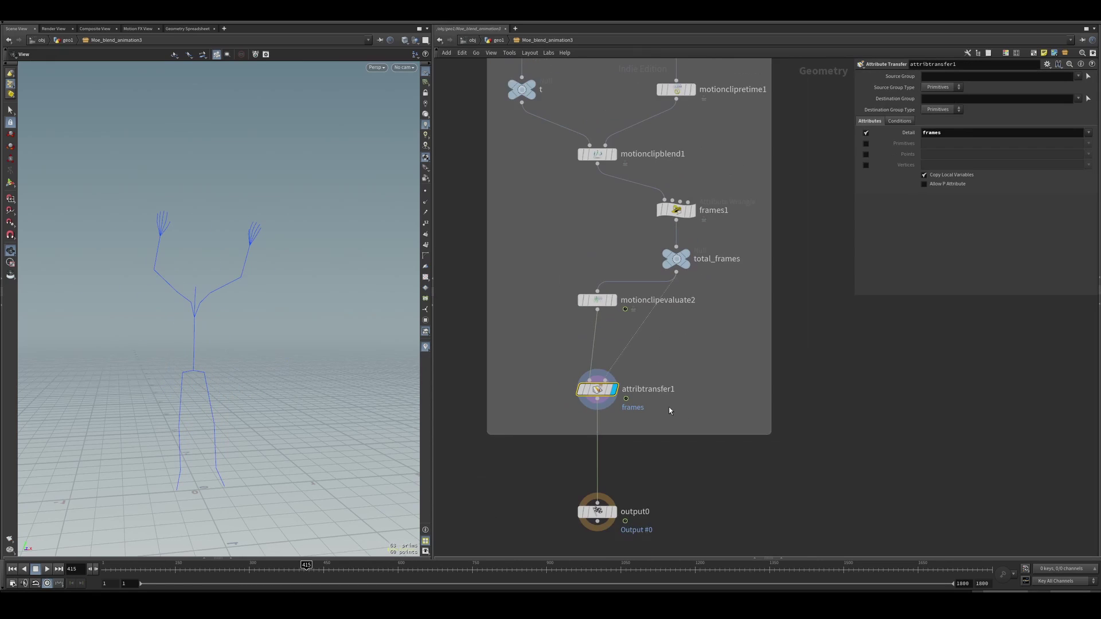
{"action": "scroll", "coordinate": [696, 421], "scroll_direction": "down", "scroll_amount": 1}
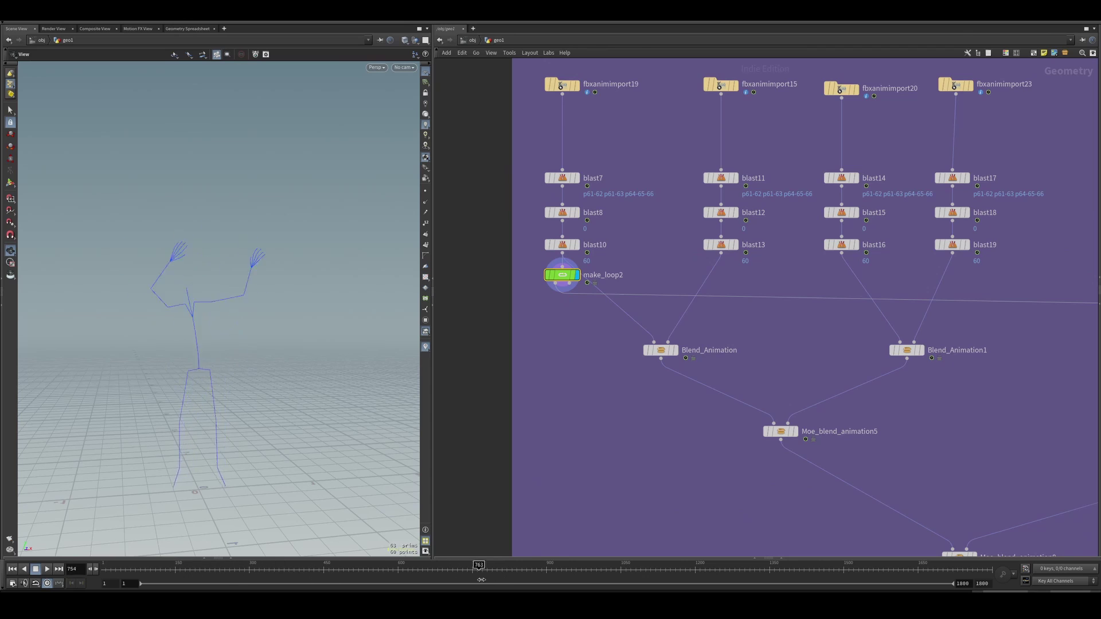
Scrub the timeline to preview the make_loop2 animation and look over the following blend nodes
{"action": "left_click_drag", "start_coordinate": [472, 579], "coordinate": [559, 579]}
{"action": "scroll", "coordinate": [752, 402], "scroll_direction": "down", "scroll_amount": 3}
{"action": "middle_click_drag", "start_coordinate": [949, 531], "coordinate": [587, 492]}
{"action": "scroll", "coordinate": [775, 312], "scroll_direction": "up", "scroll_amount": 5}
{"action": "left_click", "coordinate": [764, 190]}
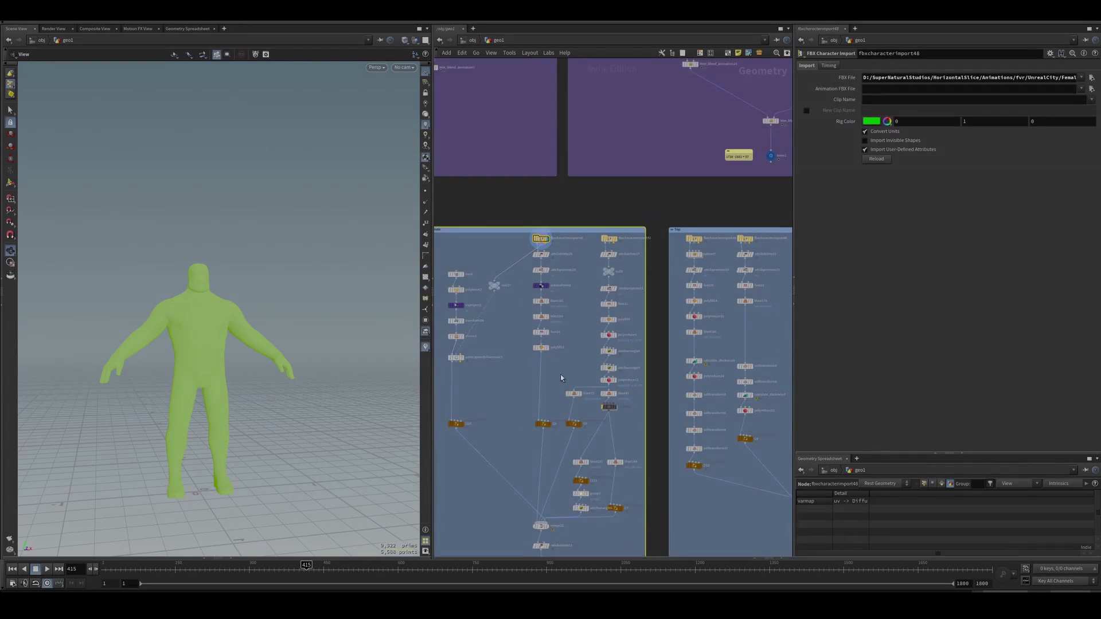
Examine the attribpromote27 settings and the C7 colour wrangle in the male mesh network
{"action": "left_click", "coordinate": [536, 474]}
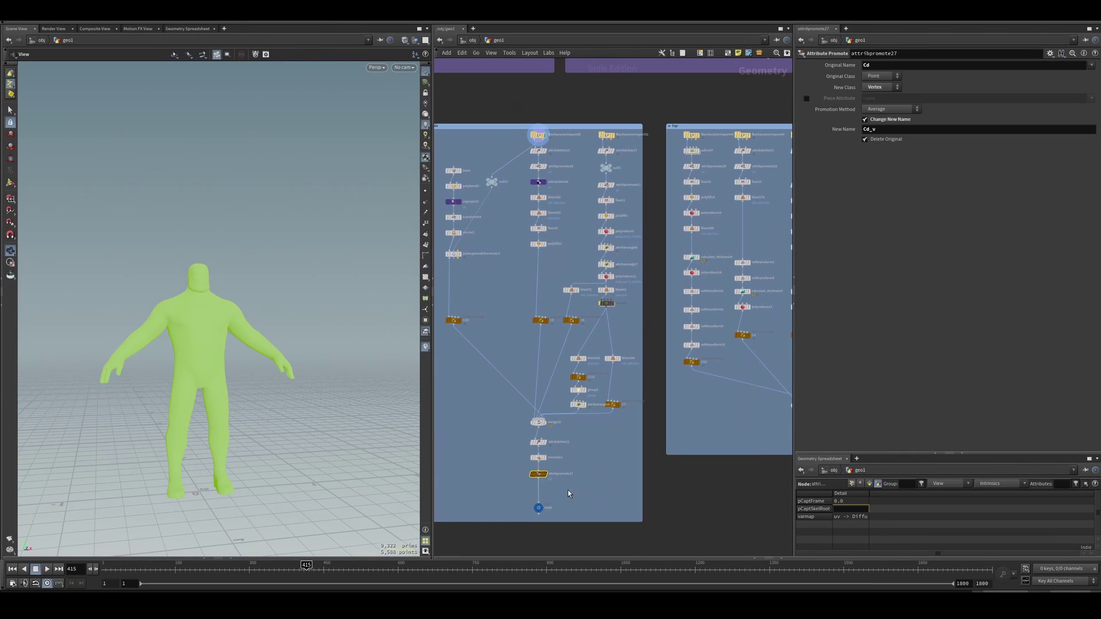
{"action": "left_click", "coordinate": [545, 474]}
{"action": "left_click", "coordinate": [618, 405]}
{"action": "scroll", "coordinate": [605, 429], "scroll_direction": "up", "scroll_amount": 5}
{"action": "middle_click_drag", "start_coordinate": [553, 419], "coordinate": [662, 426]}
{"action": "left_click_drag", "start_coordinate": [670, 424], "coordinate": [635, 363]}
Show the parts from the C9, C8 and attribwrangle4 colour wrangles together and examine the C8 code
{"action": "middle_click_drag", "start_coordinate": [578, 268], "coordinate": [576, 315]}
{"action": "left_click_drag", "start_coordinate": [650, 245], "coordinate": [629, 215]}
{"action": "left_click_drag", "start_coordinate": [590, 246], "coordinate": [549, 207]}
{"action": "scroll", "coordinate": [514, 268], "scroll_direction": "down", "scroll_amount": 3}
{"action": "middle_click_drag", "start_coordinate": [514, 268], "coordinate": [499, 212]}
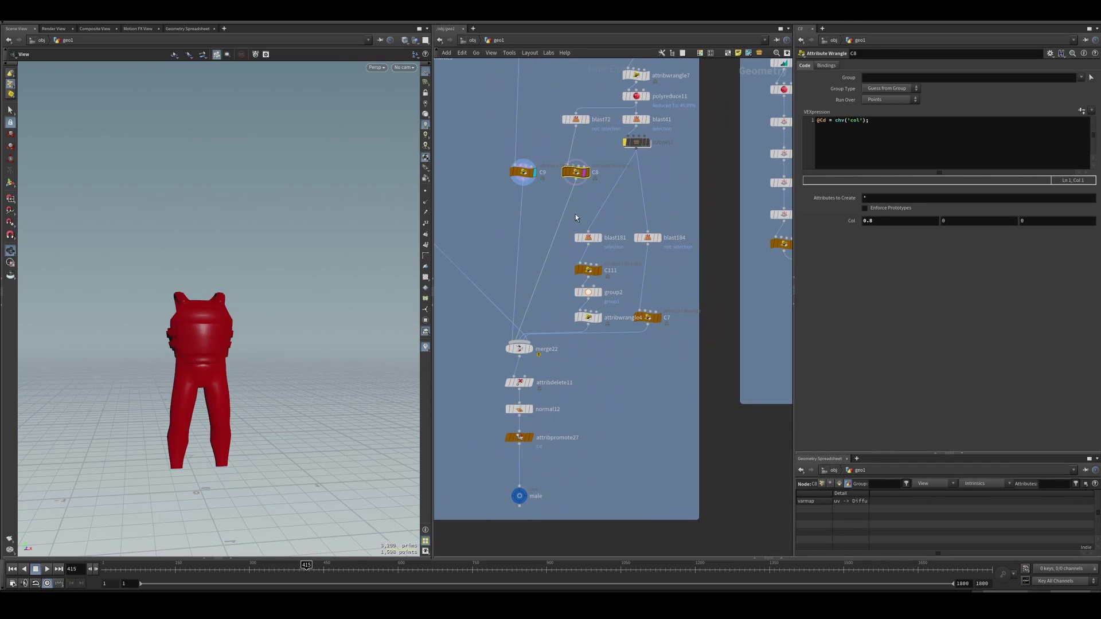
{"action": "left_click", "coordinate": [599, 317]}
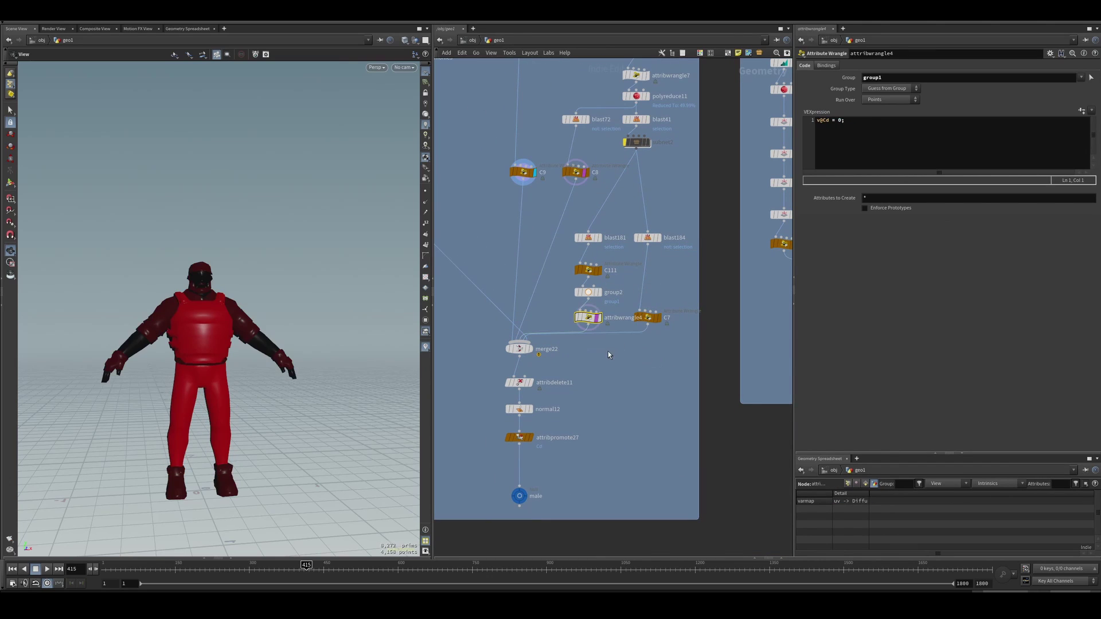
{"action": "left_click", "coordinate": [578, 172]}
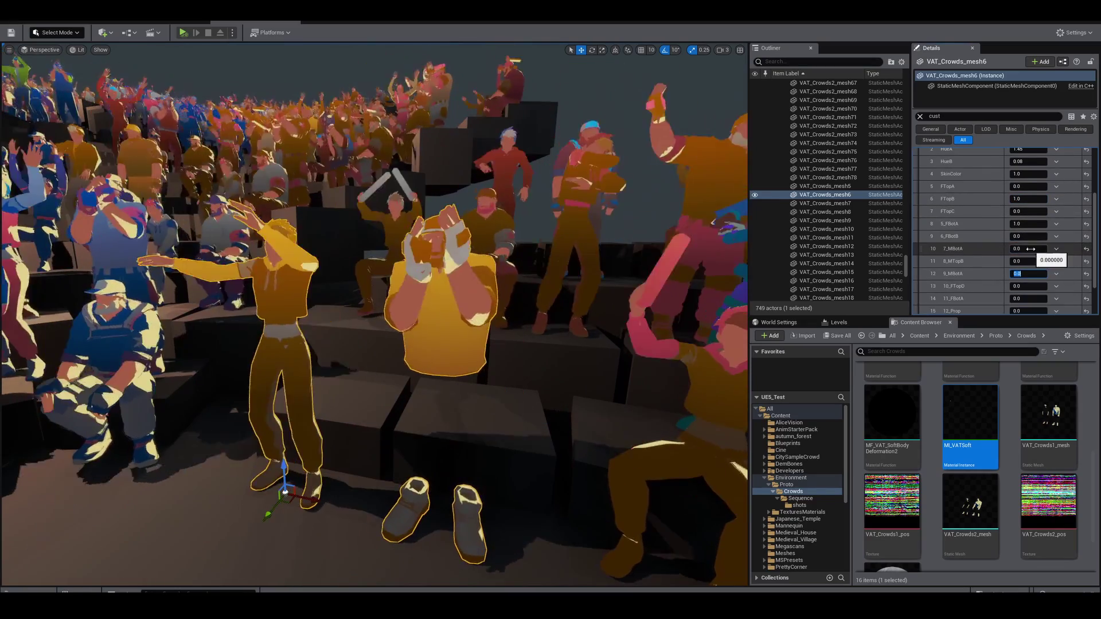
In Unreal Engine, set the 7_MBotA custom data value of VAT_Crowds_mesh6 to 1
{"action": "left_click", "coordinate": [1026, 248]}
{"action": "type", "text": "1"}
{"action": "key", "text": "Return"}
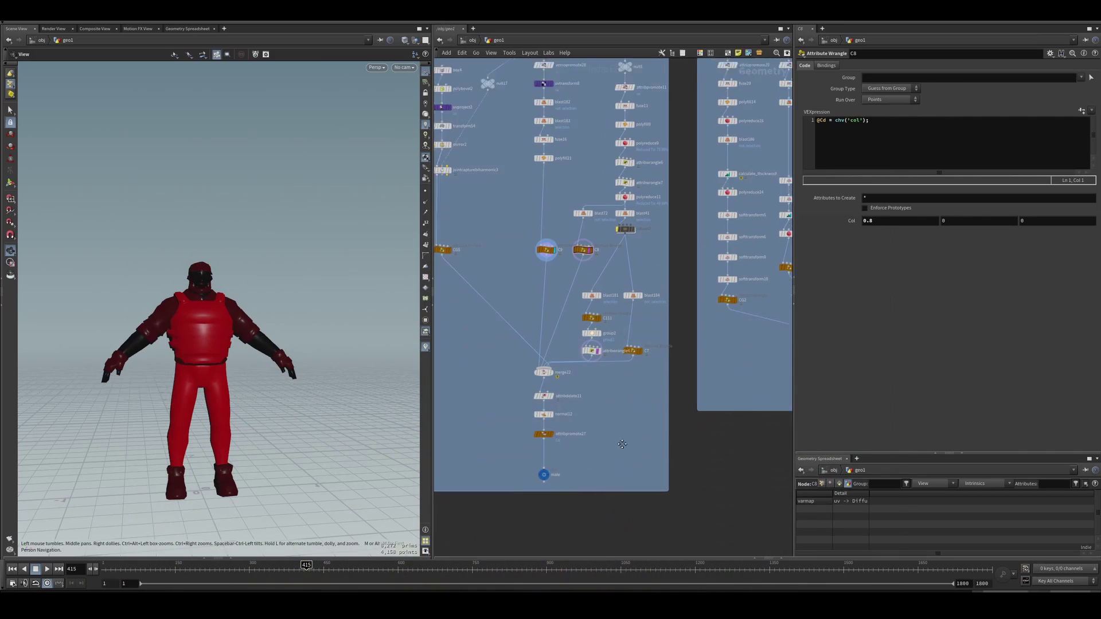
Display the merged male mesh from merge22 and orbit around the character
{"action": "scroll", "coordinate": [604, 380], "scroll_direction": "up", "scroll_amount": 5}
{"action": "left_click_drag", "start_coordinate": [540, 344], "coordinate": [540, 344]}
{"action": "key", "text": "r"}
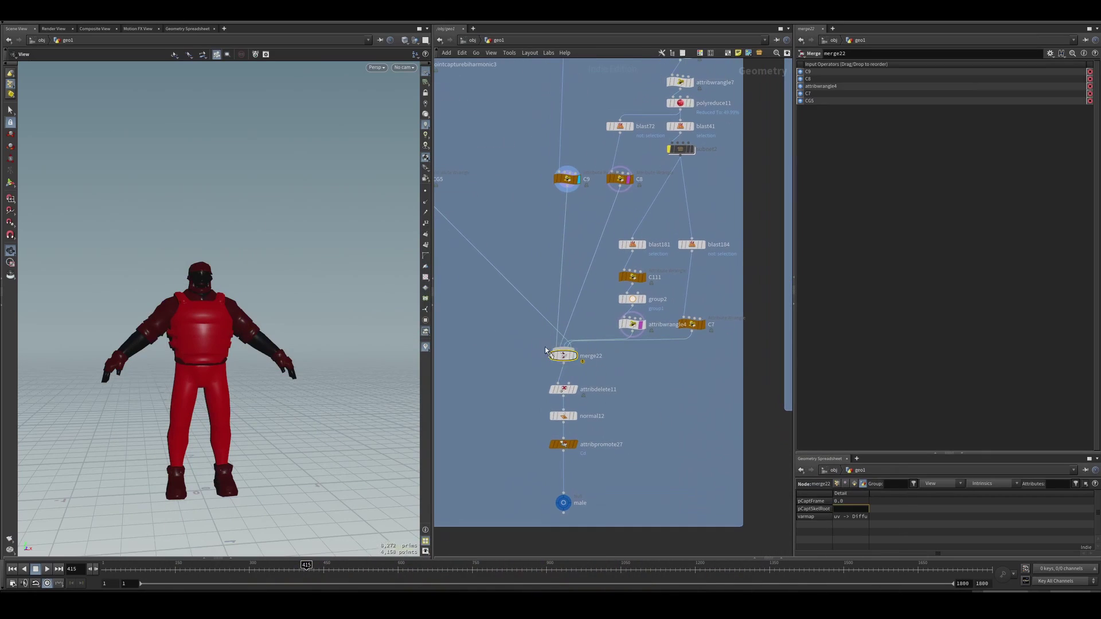
{"action": "middle_click_drag", "start_coordinate": [639, 398], "coordinate": [697, 435]}
{"action": "scroll", "coordinate": [697, 435], "scroll_direction": "down", "scroll_amount": 3}
{"action": "left_click_drag", "start_coordinate": [344, 344], "coordinate": [305, 391]}
{"action": "scroll", "coordinate": [306, 391], "scroll_direction": "up", "scroll_amount": 3}
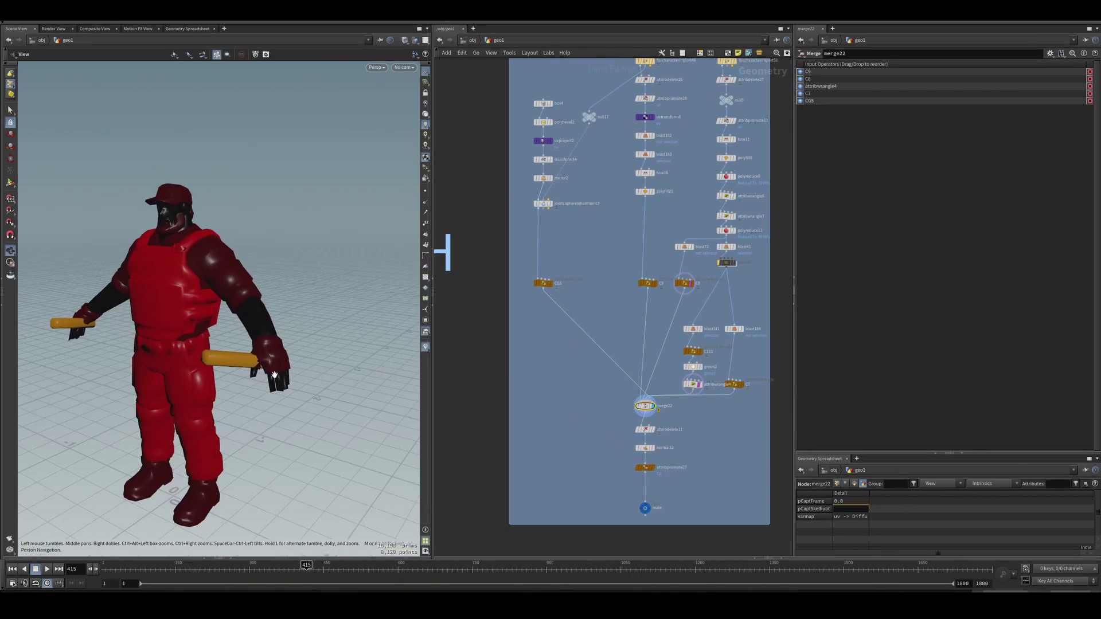
{"action": "left_click_drag", "start_coordinate": [245, 368], "coordinate": [258, 362]}
Display the null17 skeleton in the male mesh network and view it from different angles
{"action": "middle_click_drag", "start_coordinate": [597, 337], "coordinate": [608, 449]}
{"action": "scroll", "coordinate": [627, 256], "scroll_direction": "up", "scroll_amount": 3}
{"action": "left_click_drag", "start_coordinate": [608, 226], "coordinate": [570, 183]}
{"action": "key", "text": "r"}
{"action": "middle_click_drag", "start_coordinate": [583, 321], "coordinate": [619, 277]}
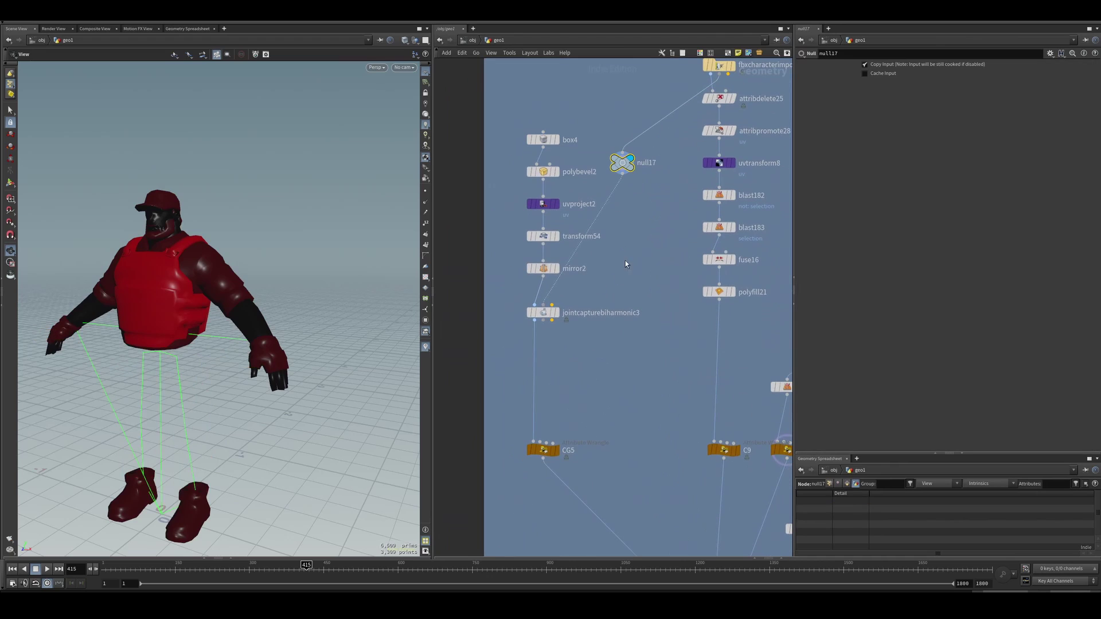
{"action": "left_click_drag", "start_coordinate": [230, 327], "coordinate": [270, 304]}
Display the imported male body from fbxcharacterimport48
{"action": "scroll", "coordinate": [270, 304], "scroll_direction": "down", "scroll_amount": 3}
{"action": "middle_click_drag", "start_coordinate": [641, 153], "coordinate": [605, 247]}
{"action": "left_click", "coordinate": [684, 161]}
{"action": "key", "text": "r"}
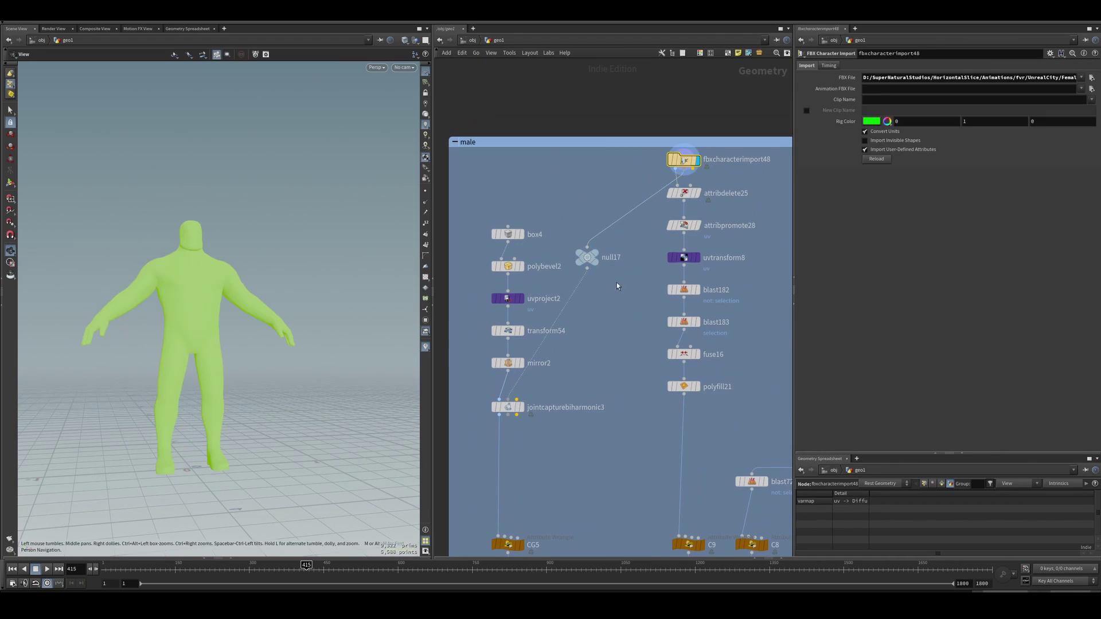
Template the fbxcharacterimport48 body and display the mirrored batons from mirror2 together with it
{"action": "left_click", "coordinate": [587, 258]}
{"action": "key", "text": "r"}
{"action": "left_click", "coordinate": [681, 161]}
{"action": "key", "text": "e"}
{"action": "middle_click_drag", "start_coordinate": [589, 342], "coordinate": [653, 279]}
{"action": "left_click", "coordinate": [571, 300]}
{"action": "key", "text": "r"}
{"action": "left_click_drag", "start_coordinate": [246, 309], "coordinate": [284, 341]}
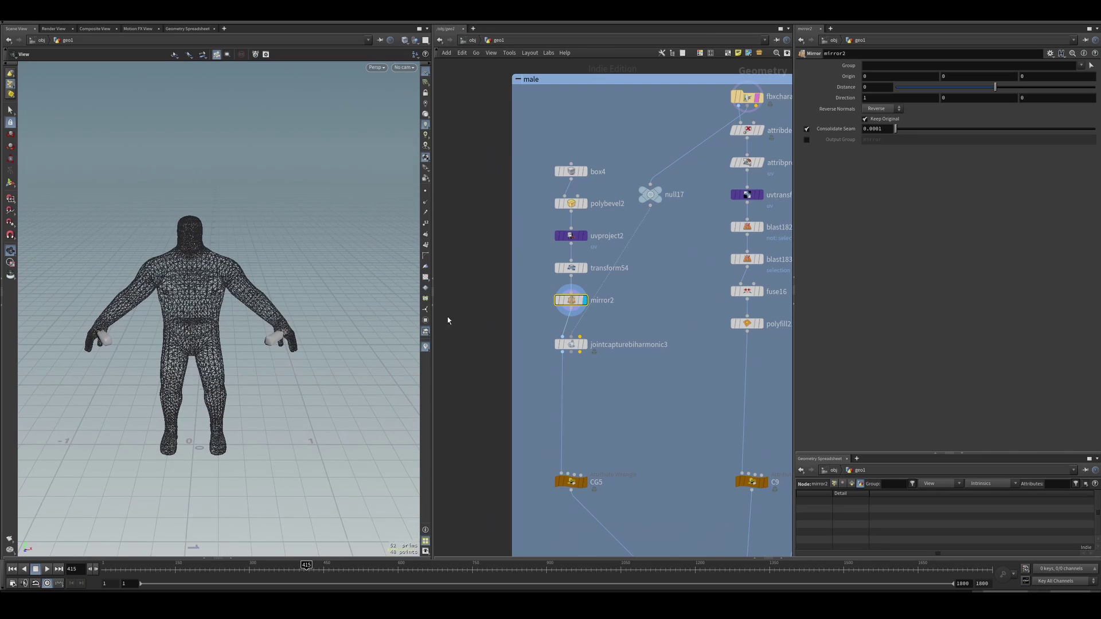
Template the null17 skeleton alongside the mirror2 batons and orbit around the hands
{"action": "left_click", "coordinate": [650, 195]}
{"action": "key", "text": "e"}
{"action": "left_click", "coordinate": [571, 299]}
{"action": "left_click_drag", "start_coordinate": [240, 304], "coordinate": [287, 317]}
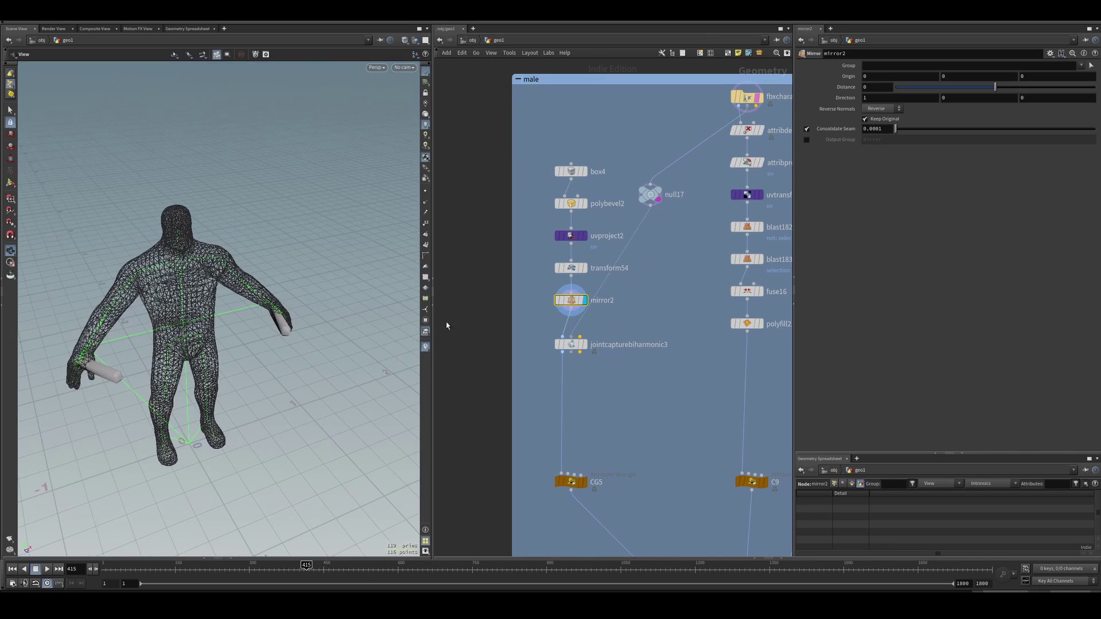
Display the jointcapturebiharmonic3 result and inspect the captured batons
{"action": "middle_click_drag", "start_coordinate": [613, 358], "coordinate": [616, 319]}
{"action": "left_click_drag", "start_coordinate": [563, 302], "coordinate": [555, 299]}
{"action": "key", "text": "r"}
{"action": "left_click_drag", "start_coordinate": [325, 300], "coordinate": [304, 261]}
Examine the baton colour set by the CG5 wrangle, followed by the merge22 node it feeds
{"action": "middle_click_drag", "start_coordinate": [634, 307], "coordinate": [632, 264]}
{"action": "left_click", "coordinate": [572, 399]}
{"action": "scroll", "coordinate": [573, 402], "scroll_direction": "down", "scroll_amount": 2}
{"action": "middle_click_drag", "start_coordinate": [574, 401], "coordinate": [511, 260]}
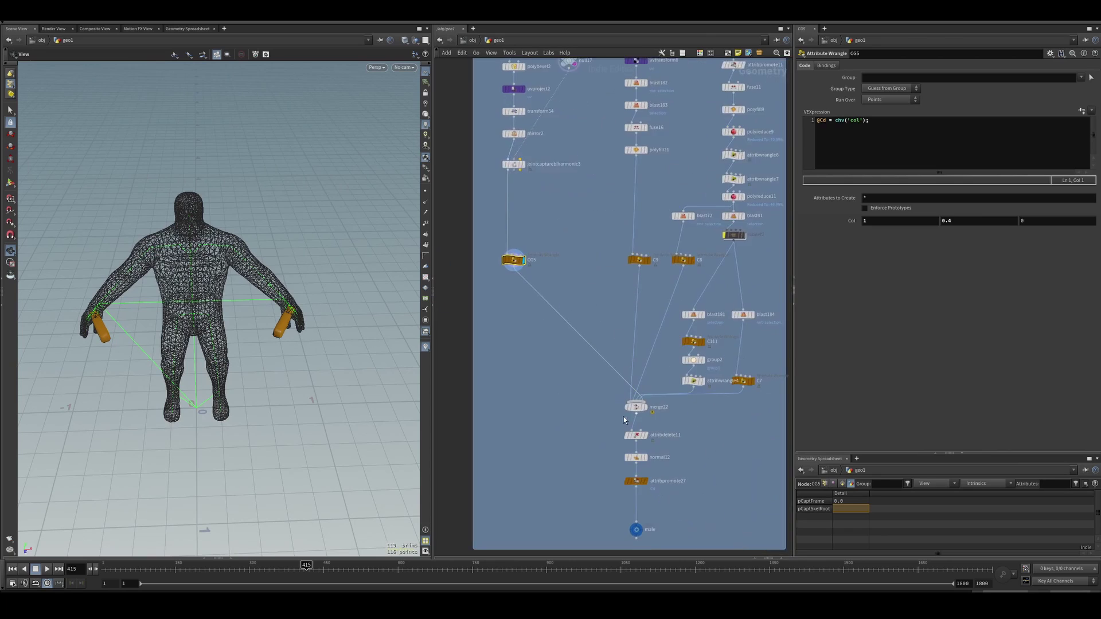
{"action": "scroll", "coordinate": [628, 408], "scroll_direction": "up", "scroll_amount": 1}
{"action": "left_click", "coordinate": [648, 406]}
{"action": "left_click_drag", "start_coordinate": [253, 312], "coordinate": [253, 275]}
Display the male output null and look over the export network below it
{"action": "scroll", "coordinate": [548, 422], "scroll_direction": "down", "scroll_amount": 4}
{"action": "middle_click_drag", "start_coordinate": [549, 422], "coordinate": [532, 328]}
{"action": "left_click", "coordinate": [576, 393]}
{"action": "key", "text": "r"}
{"action": "scroll", "coordinate": [595, 422], "scroll_direction": "down", "scroll_amount": 3}
{"action": "middle_click_drag", "start_coordinate": [595, 422], "coordinate": [567, 262]}
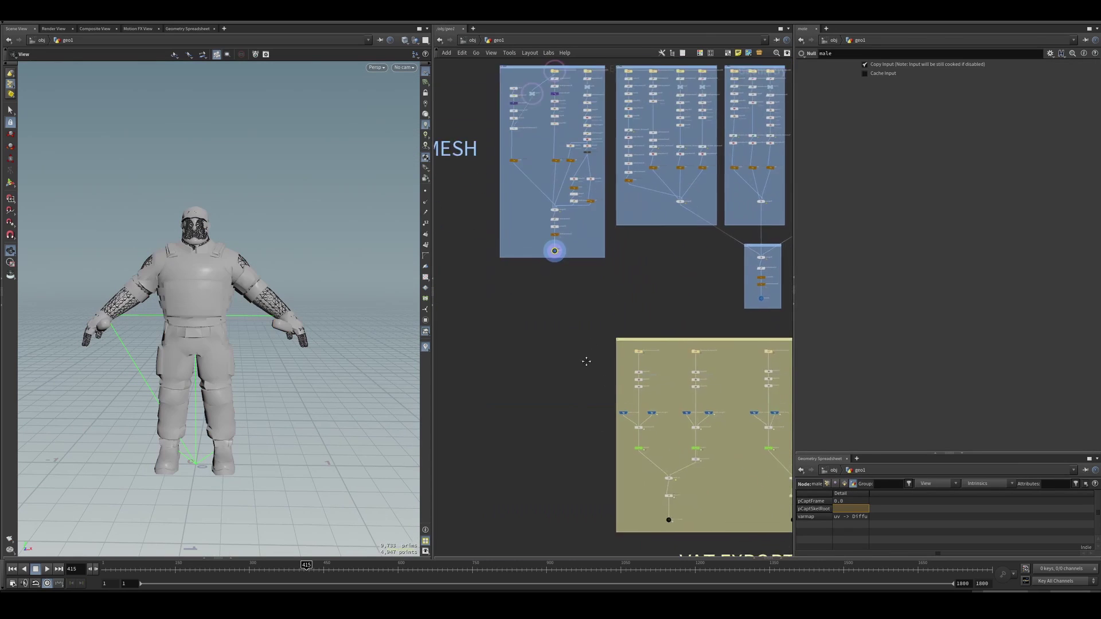
{"action": "scroll", "coordinate": [647, 430], "scroll_direction": "up", "scroll_amount": 3}
{"action": "middle_click_drag", "start_coordinate": [648, 430], "coordinate": [596, 362]}
{"action": "left_click", "coordinate": [580, 371]}
{"action": "left_click_drag", "start_coordinate": [158, 321], "coordinate": [204, 331]}
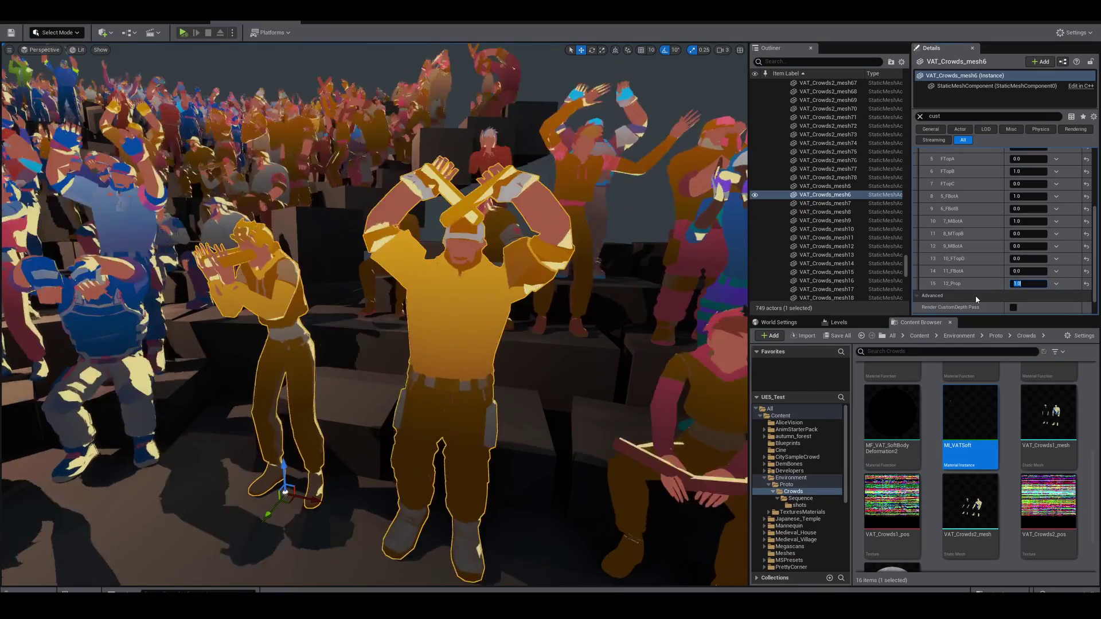
In Unreal Engine, set the 12_Prop custom data value of VAT_Crowds_mesh6 to 0
{"action": "type", "text": "0"}
{"action": "key", "text": "Return"}
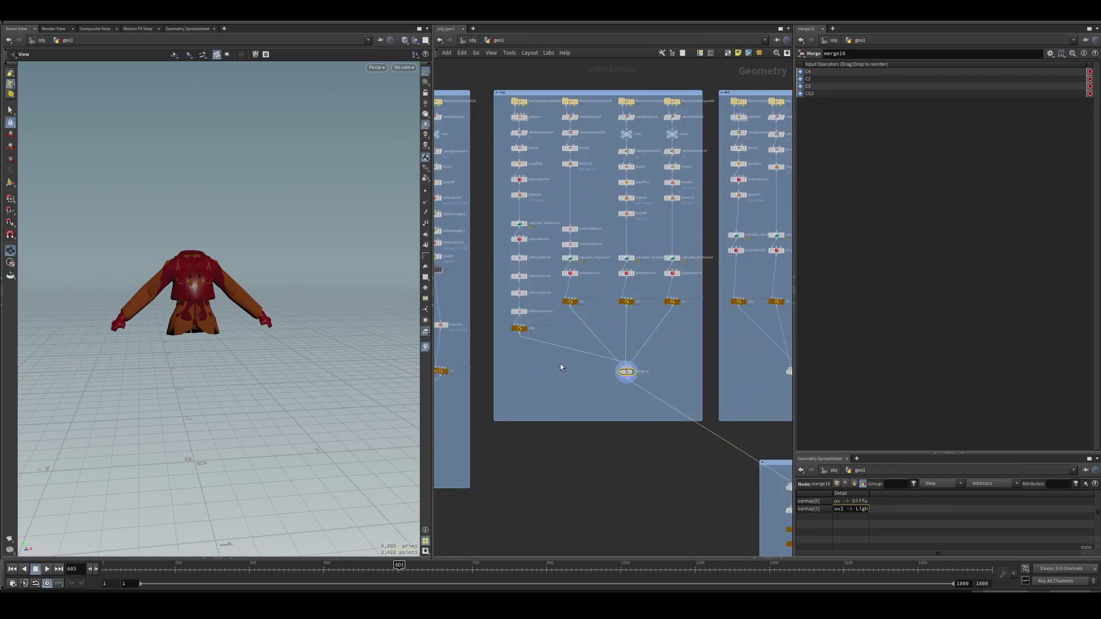
In Houdini's Top network, display the fbxcharacterimport49 character and the clothing piece isolated by blast186
{"action": "left_click", "coordinate": [534, 239]}
{"action": "left_click", "coordinate": [543, 104]}
{"action": "left_click_drag", "start_coordinate": [192, 287], "coordinate": [189, 261]}
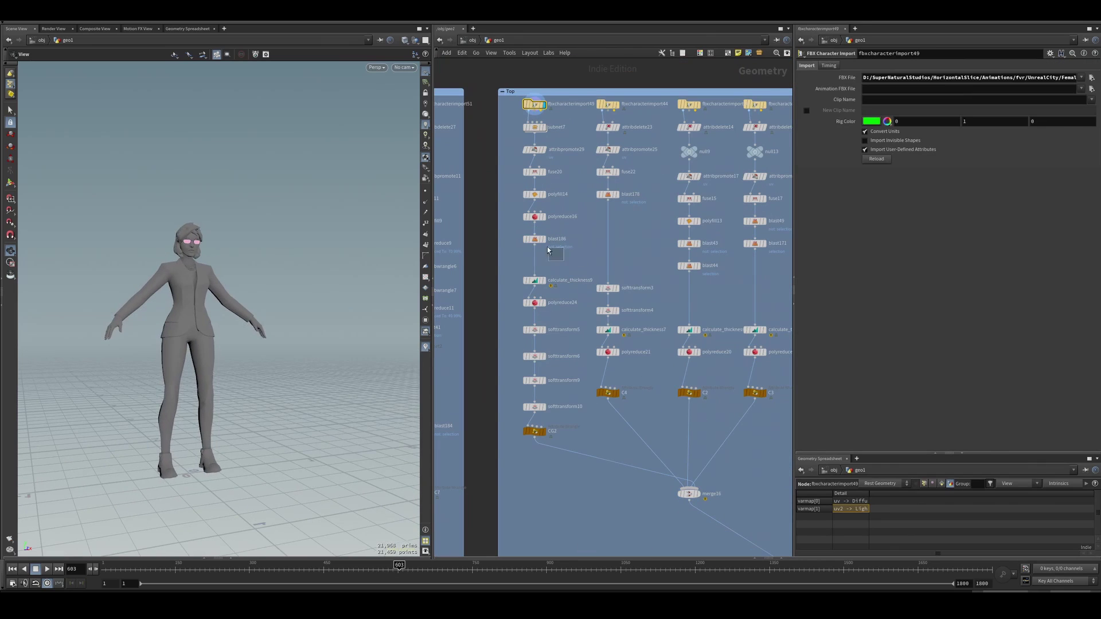
{"action": "left_click", "coordinate": [543, 239]}
Show the reduced jacket from polyreduce24 as wire over shaded and check the soft transforms below it
{"action": "left_click", "coordinate": [534, 280]}
{"action": "left_click", "coordinate": [535, 303]}
{"action": "left_click", "coordinate": [542, 302]}
{"action": "left_click_drag", "start_coordinate": [267, 346], "coordinate": [286, 401]}
{"action": "right_click_drag", "start_coordinate": [286, 402], "coordinate": [395, 520]}
{"action": "key", "text": "shift+w"}
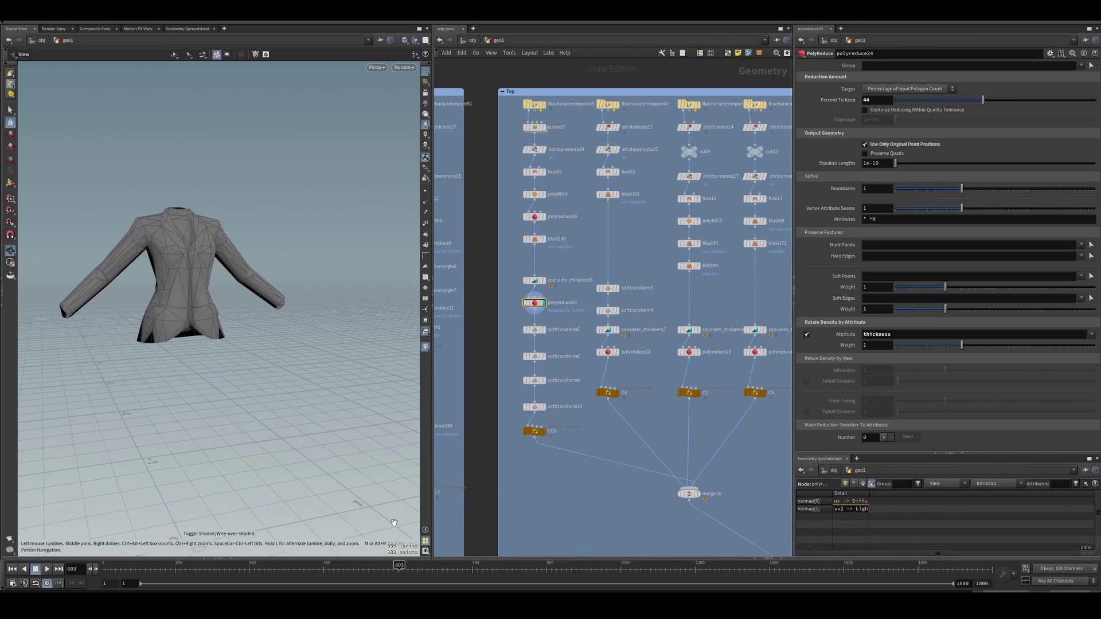
{"action": "key", "text": "Down"}
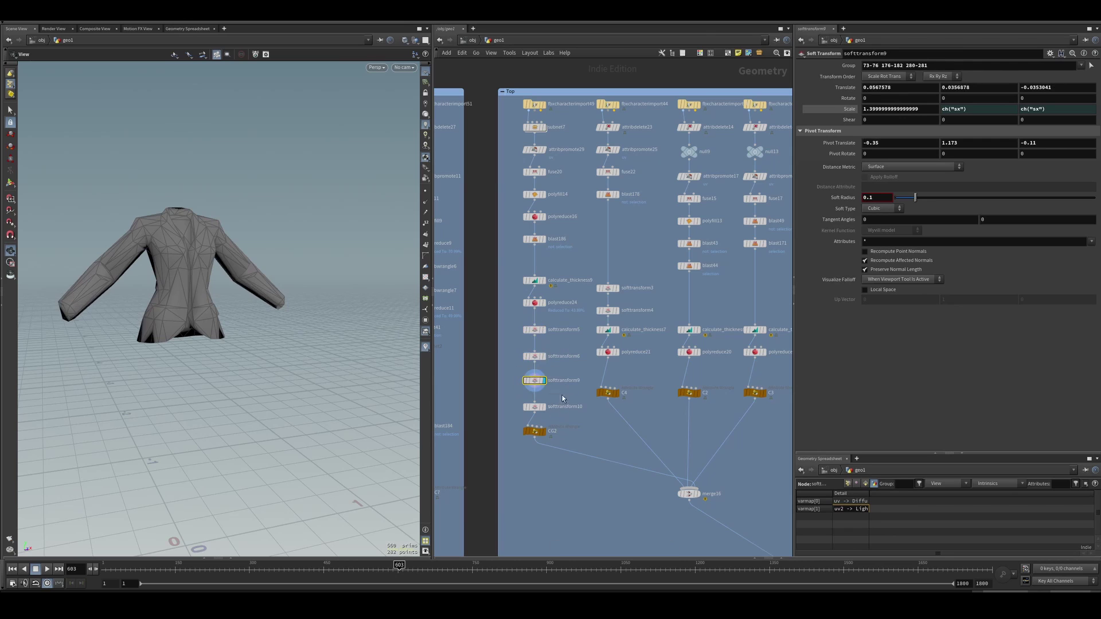
Compare the colour wrangles at the end of each Top network branch, starting from CG2
{"action": "left_click", "coordinate": [536, 431]}
{"action": "middle_click_drag", "start_coordinate": [580, 458], "coordinate": [536, 458]}
{"action": "left_click", "coordinate": [573, 392]}
{"action": "middle_click_drag", "start_coordinate": [675, 408], "coordinate": [625, 416]}
{"action": "left_click", "coordinate": [604, 399]}
{"action": "left_click", "coordinate": [669, 400]}
{"action": "left_click", "coordinate": [597, 417]}
Compare the three colour wrangles of the trousers network, starting from CG3
{"action": "middle_click_drag", "start_coordinate": [665, 466], "coordinate": [611, 329]}
{"action": "scroll", "coordinate": [612, 329], "scroll_direction": "down", "scroll_amount": 4}
{"action": "middle_click_drag", "start_coordinate": [717, 351], "coordinate": [611, 335]}
{"action": "left_click", "coordinate": [670, 339]}
{"action": "left_click", "coordinate": [589, 295]}
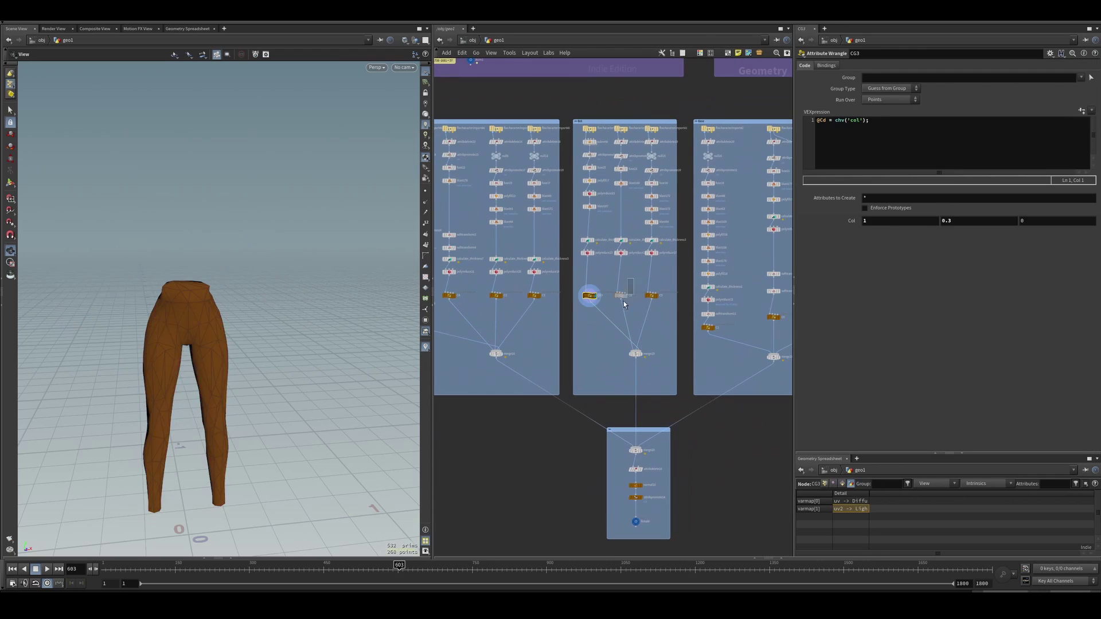
{"action": "left_click", "coordinate": [621, 295]}
{"action": "left_click", "coordinate": [651, 295]}
Compare the colour wrangles in the female base network and show the hair and shoes together with the head and hands
{"action": "middle_click_drag", "start_coordinate": [680, 345], "coordinate": [553, 328]}
{"action": "left_click", "coordinate": [579, 310]}
{"action": "left_click", "coordinate": [645, 299]}
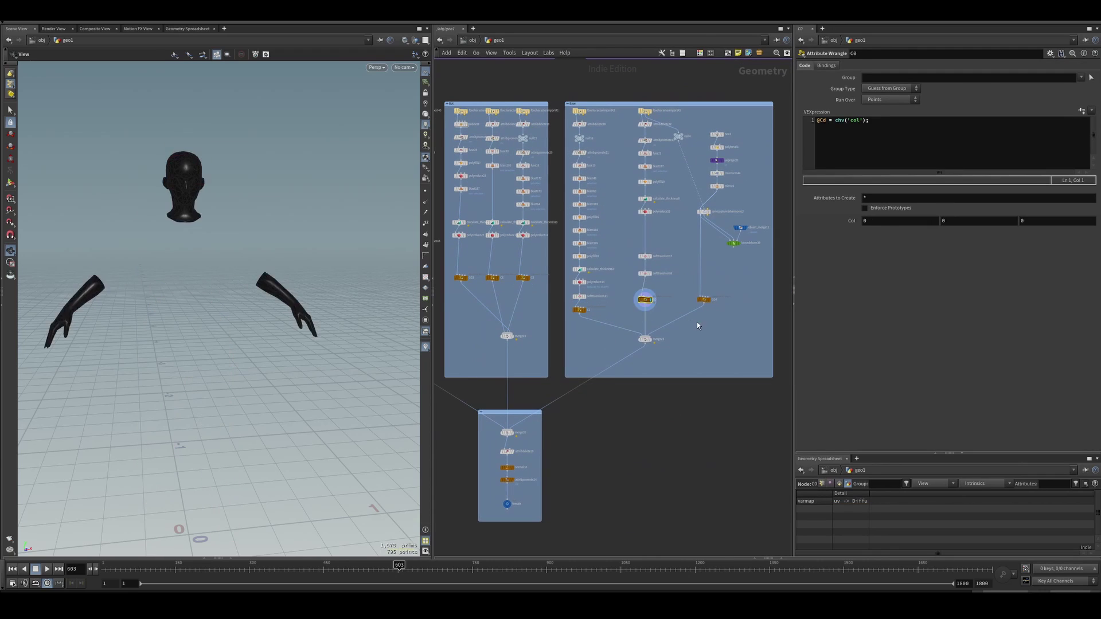
{"action": "left_click", "coordinate": [704, 299]}
{"action": "middle_click_drag", "start_coordinate": [698, 346], "coordinate": [719, 324]}
{"action": "left_click_drag", "start_coordinate": [600, 288], "coordinate": [596, 284]}
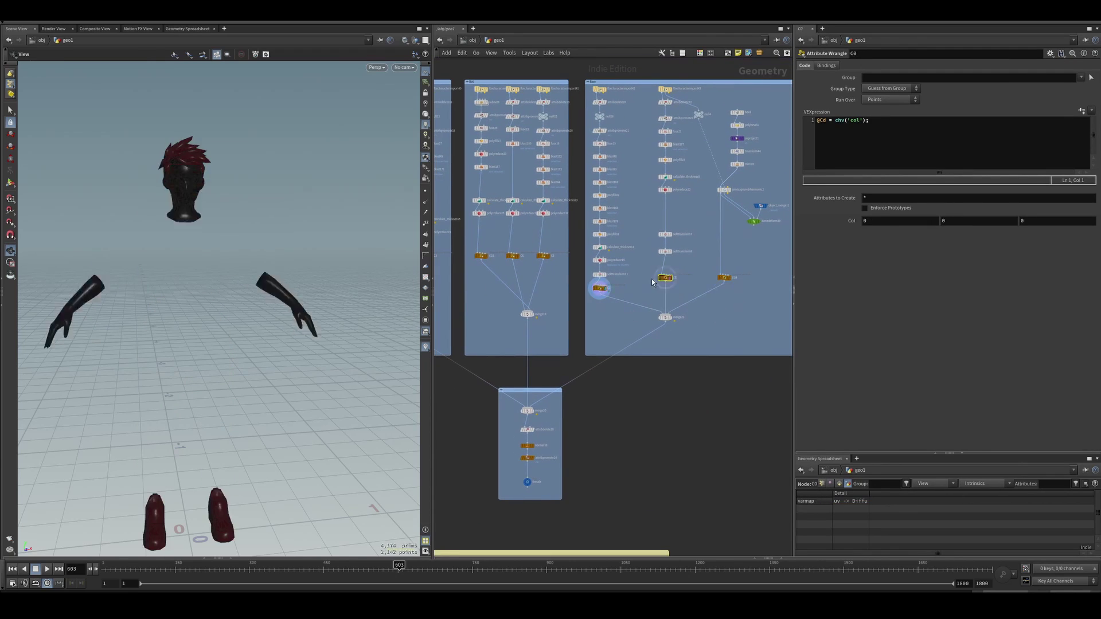
Examine the C4 colour wrangle in the Top network and the two colour wrangles beside it
{"action": "left_click", "coordinate": [651, 212]}
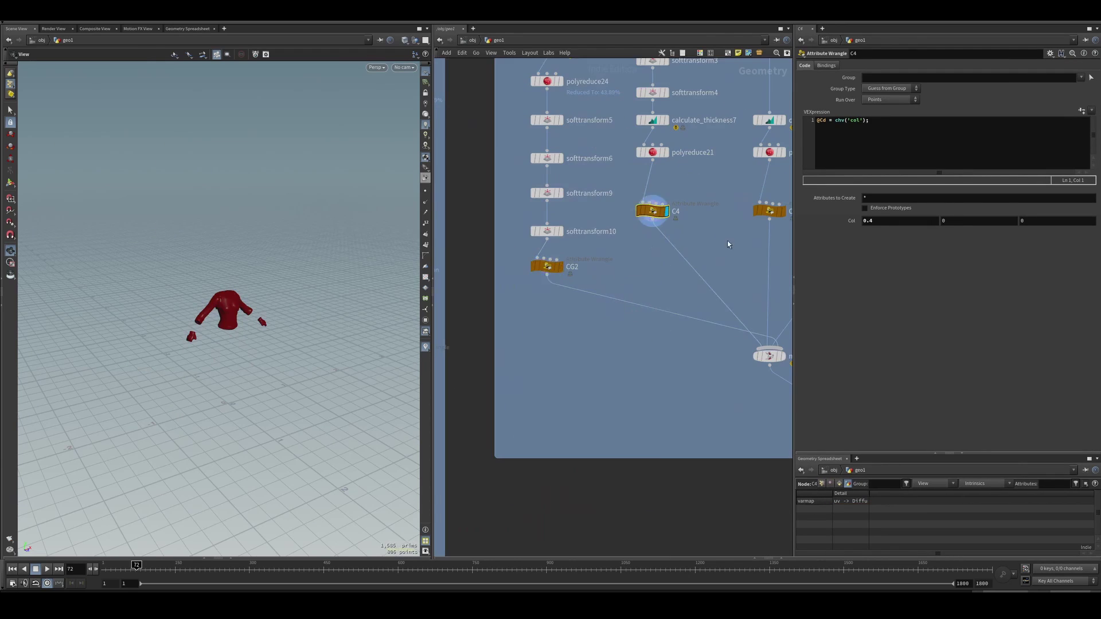
{"action": "middle_click_drag", "start_coordinate": [727, 240], "coordinate": [465, 227]}
{"action": "left_click", "coordinate": [507, 200]}
{"action": "left_click", "coordinate": [604, 200]}
Follow the Top network downstream and inspect the resulting geometry with the wireframe display toggled
{"action": "scroll", "coordinate": [547, 241], "scroll_direction": "down", "scroll_amount": 3}
{"action": "scroll", "coordinate": [619, 315], "scroll_direction": "down", "scroll_amount": 3}
{"action": "middle_click_drag", "start_coordinate": [605, 399], "coordinate": [610, 163]}
{"action": "scroll", "coordinate": [582, 450], "scroll_direction": "up", "scroll_amount": 3}
{"action": "left_click", "coordinate": [547, 457]}
{"action": "key", "text": "w"}
{"action": "right_click_drag", "start_coordinate": [249, 302], "coordinate": [115, 358]}
{"action": "middle_click_drag", "start_coordinate": [349, 390], "coordinate": [265, 352]}
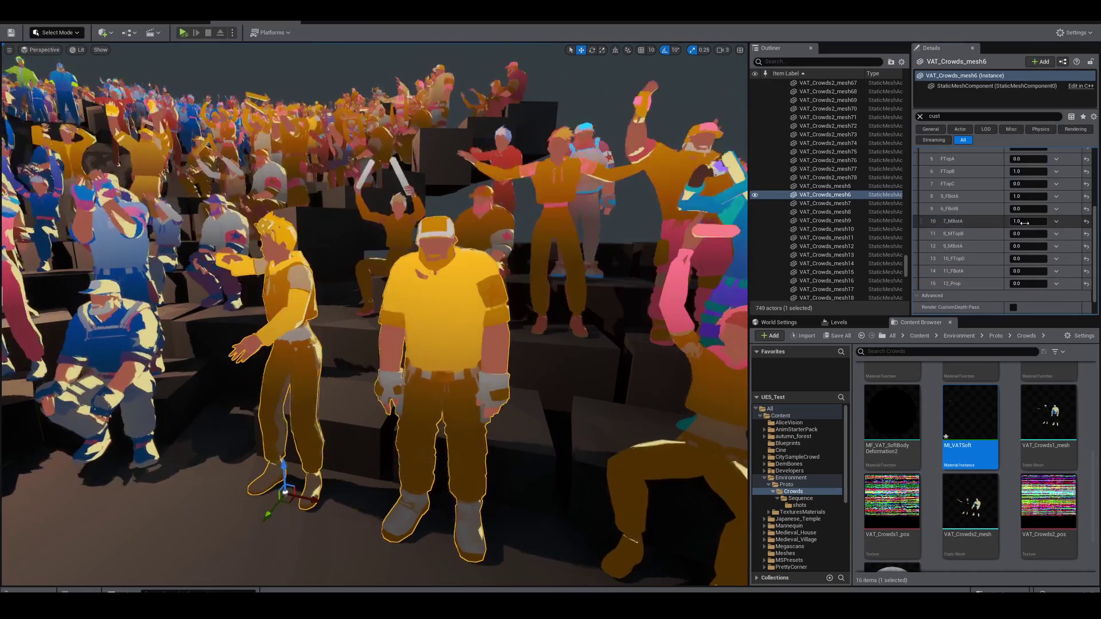
In Unreal Engine, set the FTopB, 5_FBotA and 7_MBotA custom data values of VAT_Crowds_mesh6 to 0
{"action": "left_click", "coordinate": [1025, 171]}
{"action": "type", "text": "0"}
{"action": "key", "text": "Return"}
{"action": "left_click", "coordinate": [1025, 197]}
{"action": "type", "text": "0"}
{"action": "key", "text": "Return"}
Set the 5_FBotA custom data value of VAT_Crowds_mesh6 to 1
{"action": "scroll", "coordinate": [1025, 199], "scroll_direction": "up", "scroll_amount": 1}
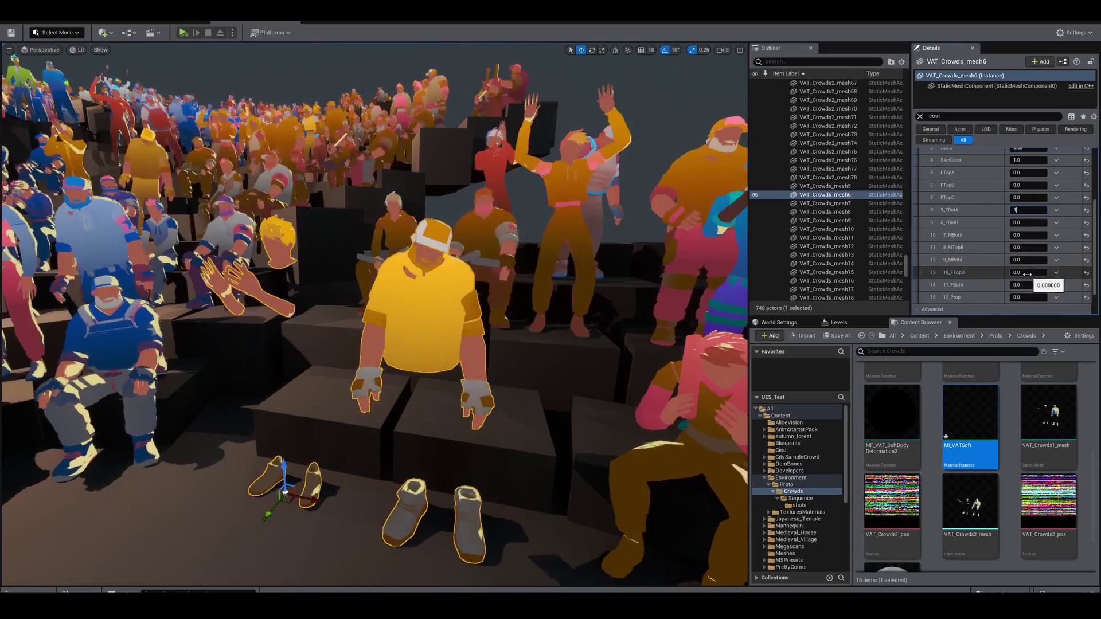
{"action": "type", "text": "1"}
{"action": "key", "text": "Return"}
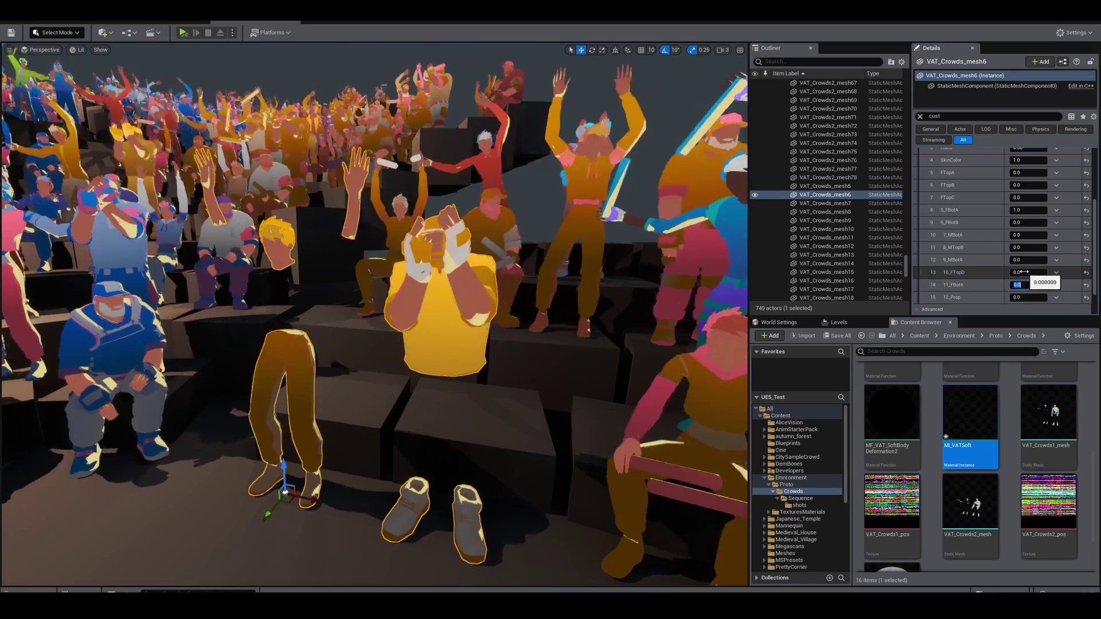
Set the 9_MBotA and 10_FTopD custom data values of VAT_Crowds_mesh6 to 1
{"action": "left_click", "coordinate": [1028, 260]}
{"action": "type", "text": "1"}
{"action": "key", "text": "Return"}
{"action": "left_click", "coordinate": [1024, 272]}
{"action": "type", "text": "1"}
{"action": "key", "text": "Return"}
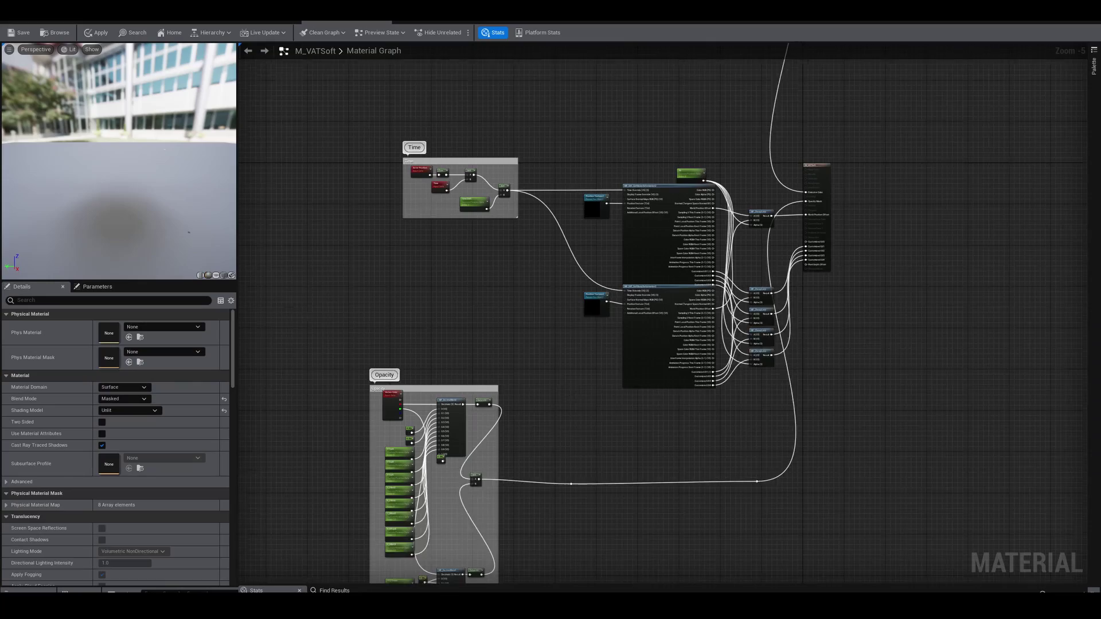
Examine the Opacity section of the M_VATSoft material and open its MF_DecimalBlend function
{"action": "right_click_drag", "start_coordinate": [525, 459], "coordinate": [525, 385]}
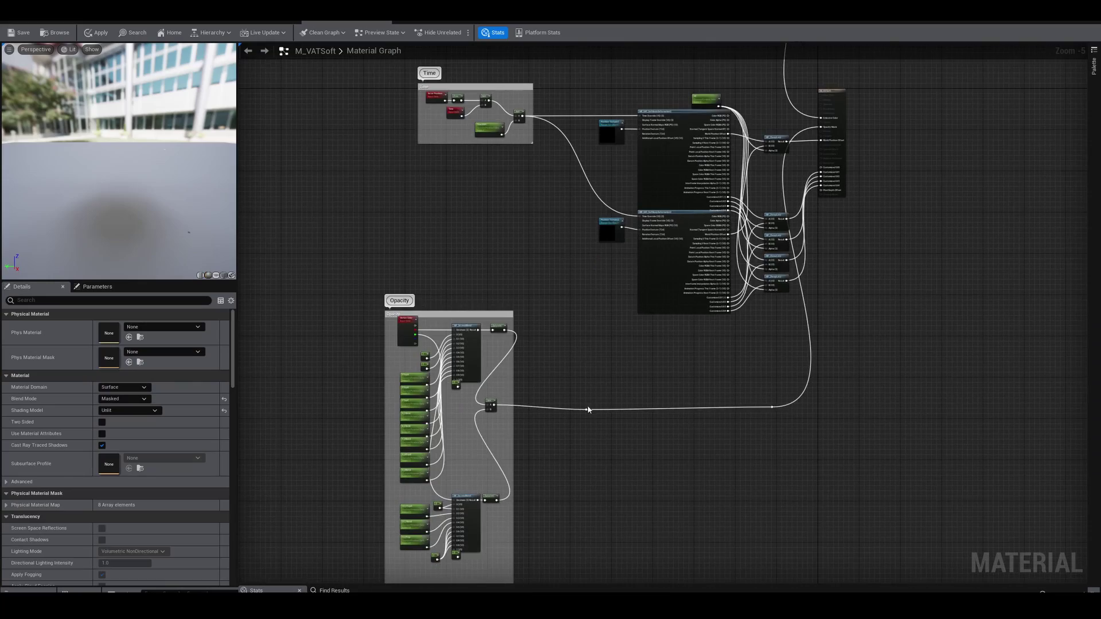
{"action": "scroll", "coordinate": [525, 386], "scroll_direction": "up", "scroll_amount": 2}
{"action": "scroll", "coordinate": [596, 241], "scroll_direction": "up", "scroll_amount": 3}
{"action": "left_click", "coordinate": [609, 235]}
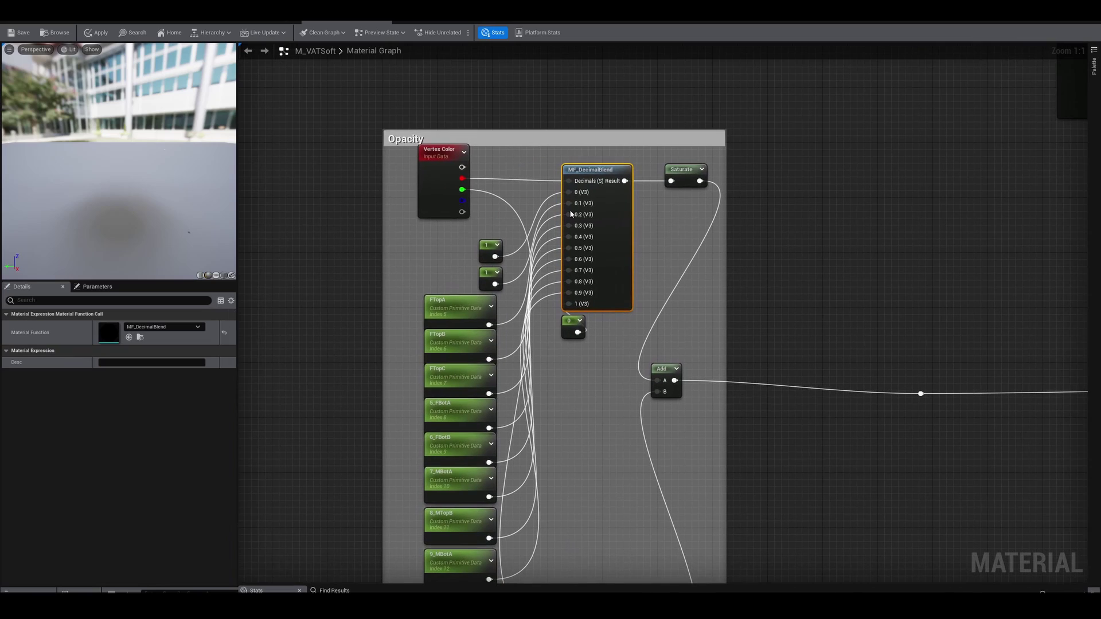
{"action": "double_click", "coordinate": [604, 241]}
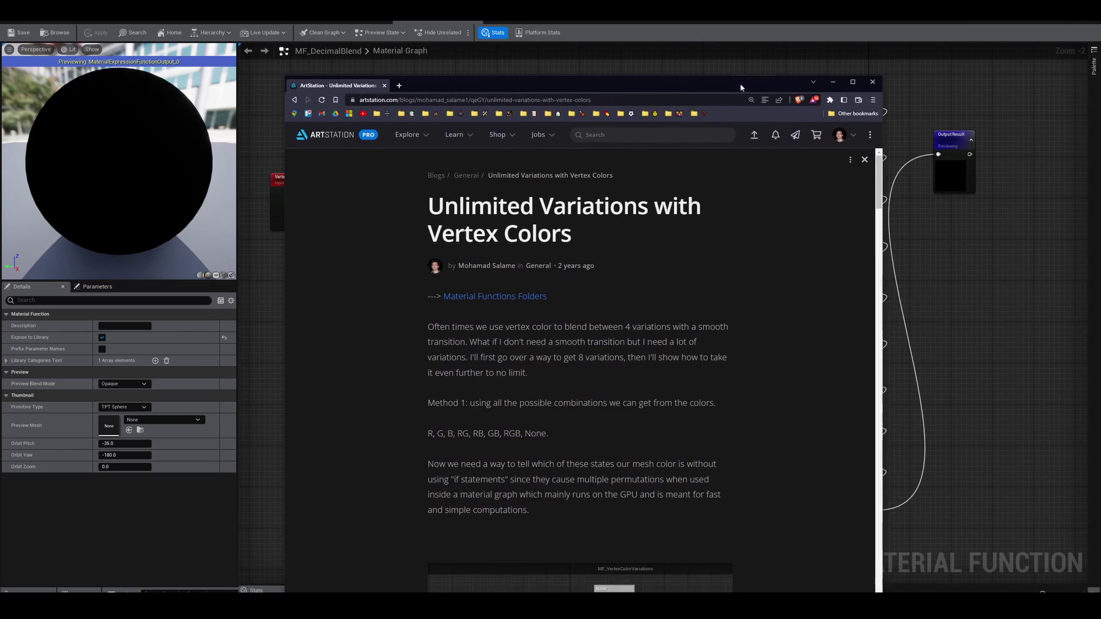
Read the ArtStation article "Unlimited Variations with Vertex Colors" in the browser and return to the MF_DecimalBlend graph
{"action": "scroll", "coordinate": [597, 342], "scroll_direction": "down", "scroll_amount": 15}
{"action": "scroll", "coordinate": [596, 340], "scroll_direction": "up", "scroll_amount": 15}
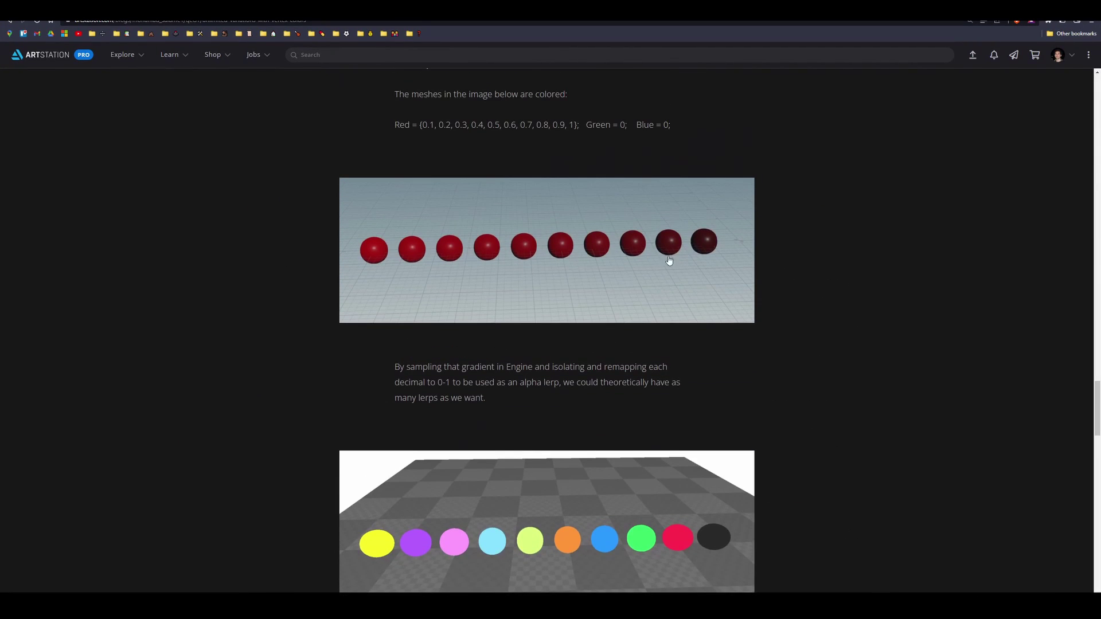
{"action": "scroll", "coordinate": [624, 282], "scroll_direction": "down", "scroll_amount": 15}
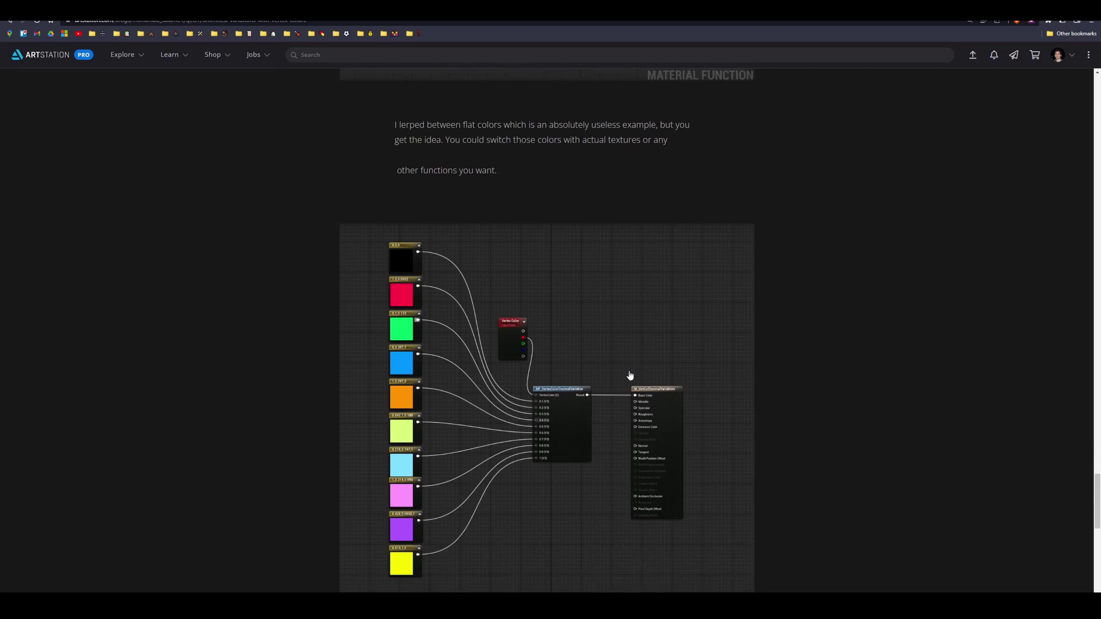
{"action": "scroll", "coordinate": [616, 367], "scroll_direction": "down", "scroll_amount": 5}
{"action": "scroll", "coordinate": [516, 294], "scroll_direction": "up", "scroll_amount": 15}
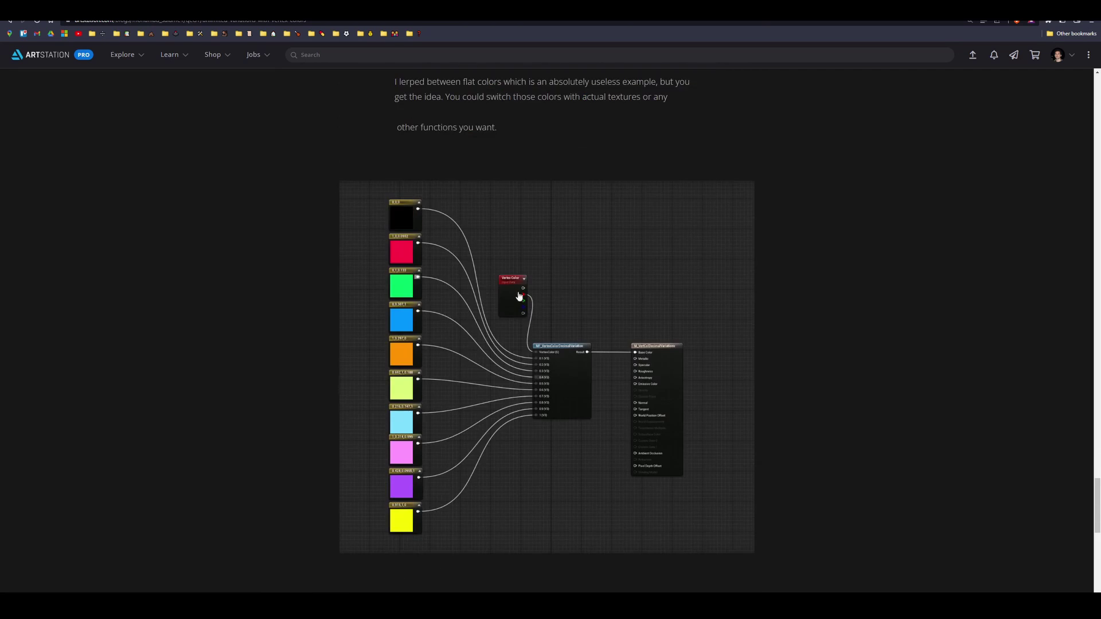
{"action": "scroll", "coordinate": [704, 253], "scroll_direction": "down", "scroll_amount": 1}
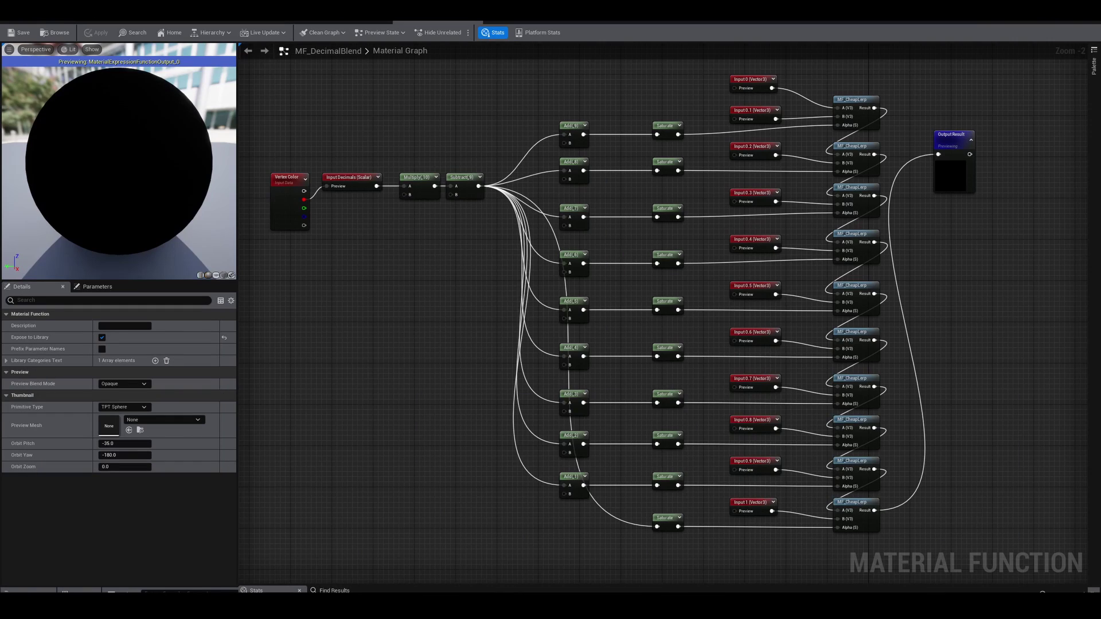
{"action": "left_click", "coordinate": [295, 215]}
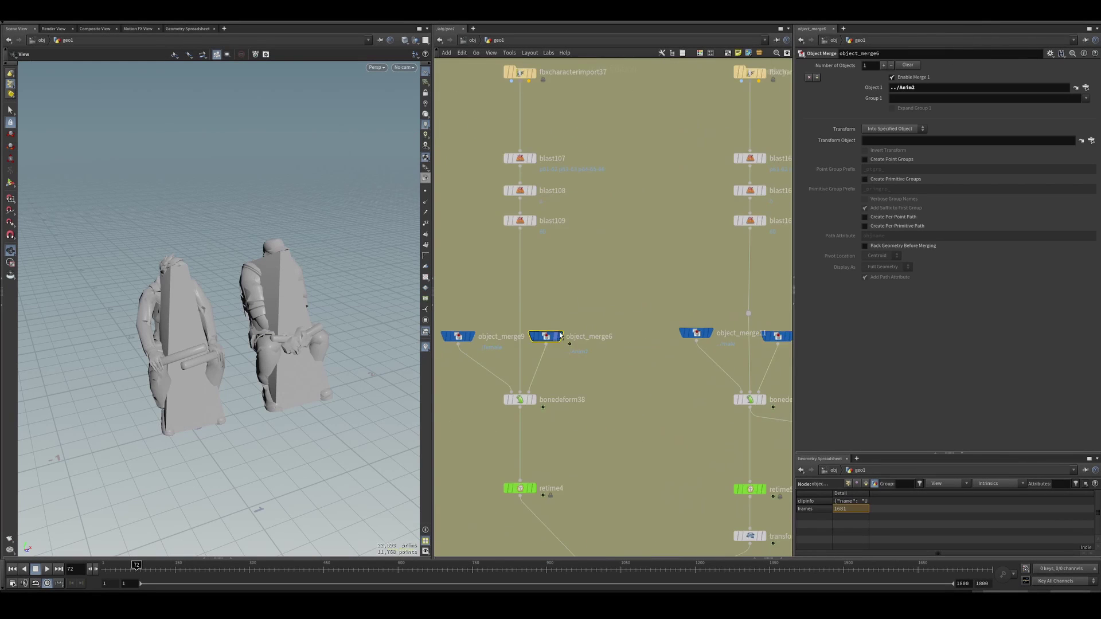
In Houdini, check the source objects of the animation object merges feeding the bone deforms, ending with object_merge2
{"action": "middle_click_drag", "start_coordinate": [560, 336], "coordinate": [791, 335]}
{"action": "scroll", "coordinate": [636, 344], "scroll_direction": "up", "scroll_amount": 1}
{"action": "left_click", "coordinate": [603, 333]}
{"action": "middle_click_drag", "start_coordinate": [608, 315], "coordinate": [777, 319]}
{"action": "left_click", "coordinate": [480, 334]}
{"action": "scroll", "coordinate": [688, 364], "scroll_direction": "down", "scroll_amount": 8}
{"action": "middle_click_drag", "start_coordinate": [660, 327], "coordinate": [647, 506]}
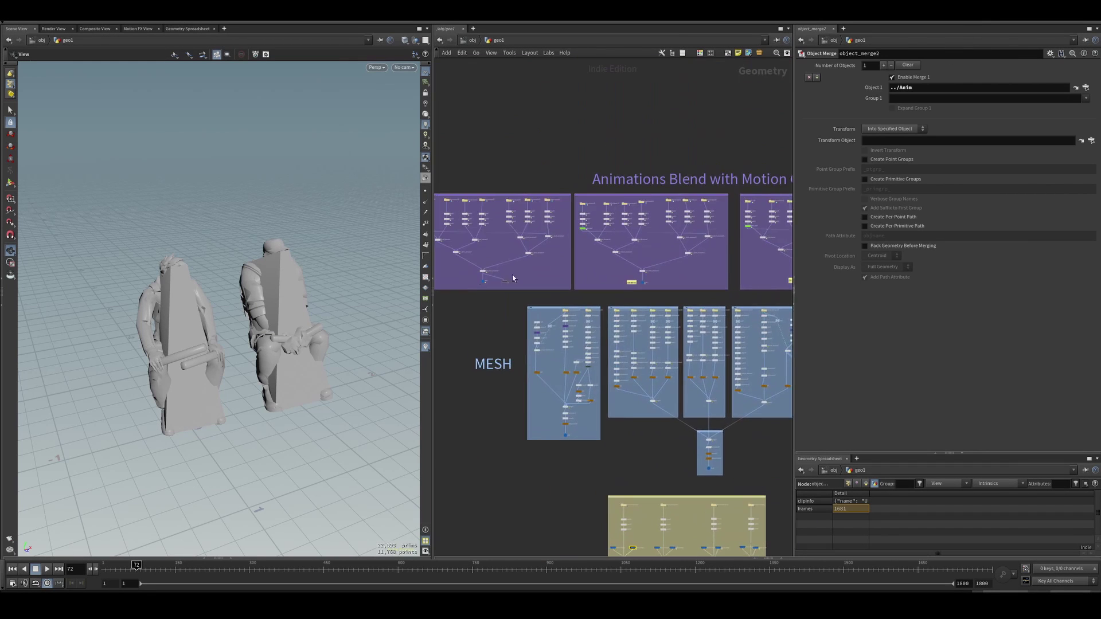
Locate the output nulls of the successive animation blend networks that the object merges reference
{"action": "right_click_drag", "start_coordinate": [460, 268], "coordinate": [511, 307]}
{"action": "middle_click_drag", "start_coordinate": [665, 302], "coordinate": [498, 270]}
{"action": "left_click", "coordinate": [678, 268]}
{"action": "middle_click_drag", "start_coordinate": [779, 286], "coordinate": [379, 261]}
{"action": "right_click_drag", "start_coordinate": [665, 281], "coordinate": [643, 261]}
{"action": "left_click", "coordinate": [622, 249]}
{"action": "middle_click_drag", "start_coordinate": [773, 258], "coordinate": [642, 261]}
{"action": "left_click", "coordinate": [714, 250]}
Select the male output null in the mesh section
{"action": "middle_click_drag", "start_coordinate": [511, 340], "coordinate": [766, 327]}
{"action": "middle_click_drag", "start_coordinate": [678, 448], "coordinate": [737, 391]}
{"action": "middle_click_drag", "start_coordinate": [567, 437], "coordinate": [591, 350]}
{"action": "left_click", "coordinate": [479, 318]}
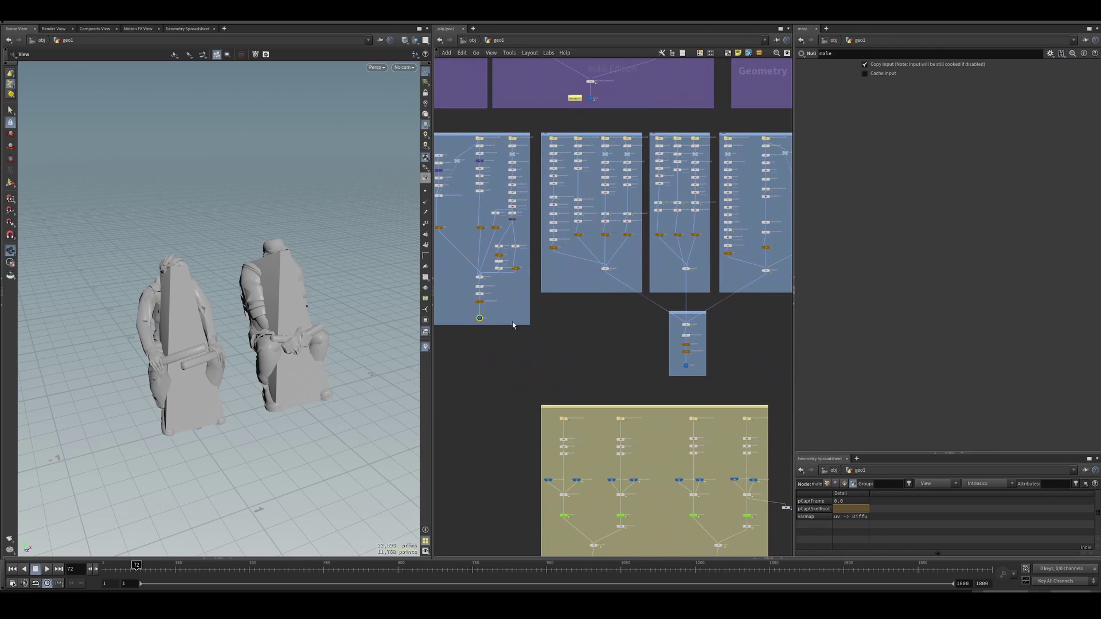
Check the source object of object_merge8 in the VAT export network
{"action": "middle_click_drag", "start_coordinate": [565, 475], "coordinate": [576, 425]}
{"action": "middle_click_drag", "start_coordinate": [578, 334], "coordinate": [576, 310]}
{"action": "scroll", "coordinate": [577, 310], "scroll_direction": "up", "scroll_amount": 4}
{"action": "left_click", "coordinate": [561, 352]}
{"action": "scroll", "coordinate": [555, 396], "scroll_direction": "down", "scroll_amount": 3}
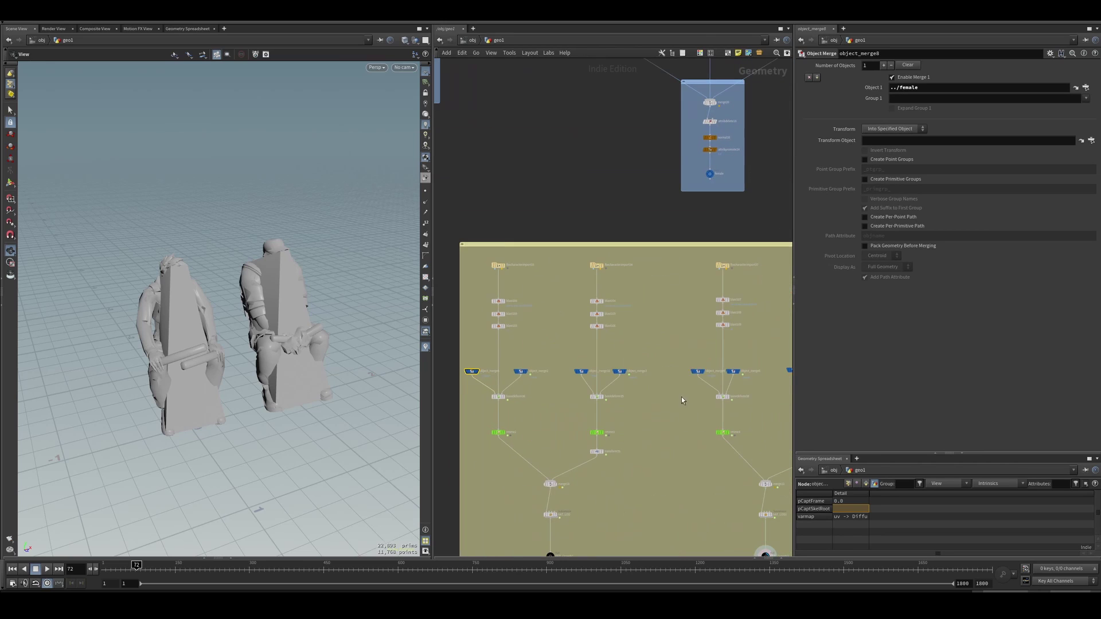
{"action": "left_click", "coordinate": [471, 370]}
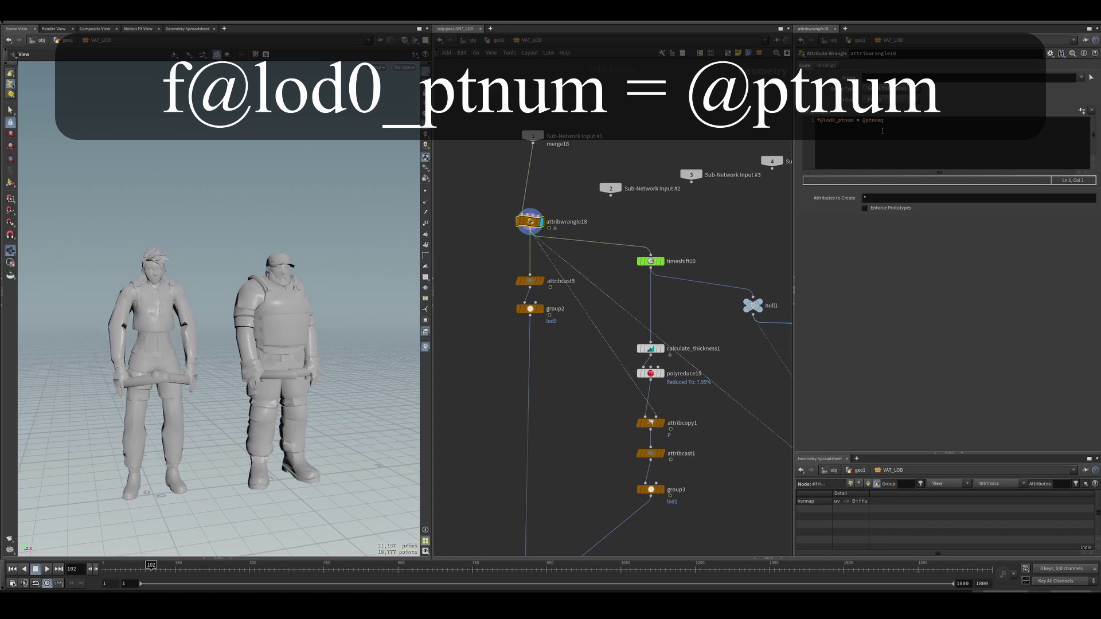
Inside the VAT_LOD network, display timeshift10 and scrub the timeline to check the held frame
{"action": "middle_click_drag", "start_coordinate": [594, 289], "coordinate": [545, 213]}
{"action": "left_click", "coordinate": [604, 200]}
{"action": "middle_click_drag", "start_coordinate": [656, 271], "coordinate": [642, 233]}
{"action": "left_click", "coordinate": [183, 566]}
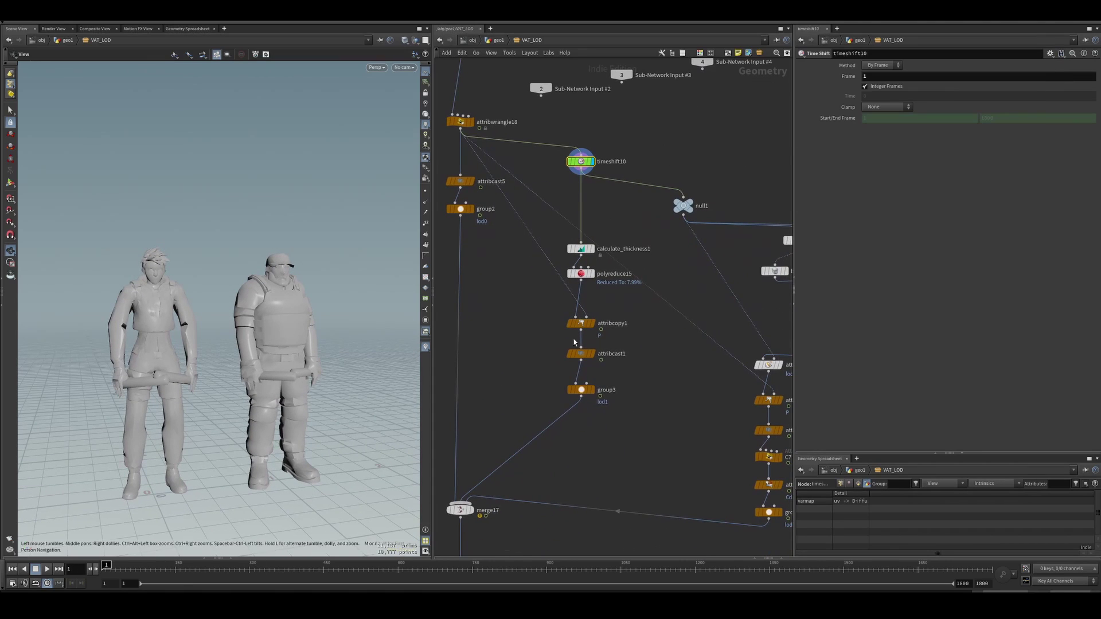
Display the reduced LOD meshes from polyreduce15 and examine its reduction settings
{"action": "middle_click_drag", "start_coordinate": [510, 129], "coordinate": [545, 167]}
{"action": "middle_click_drag", "start_coordinate": [654, 332], "coordinate": [597, 298]}
{"action": "left_click", "coordinate": [570, 276]}
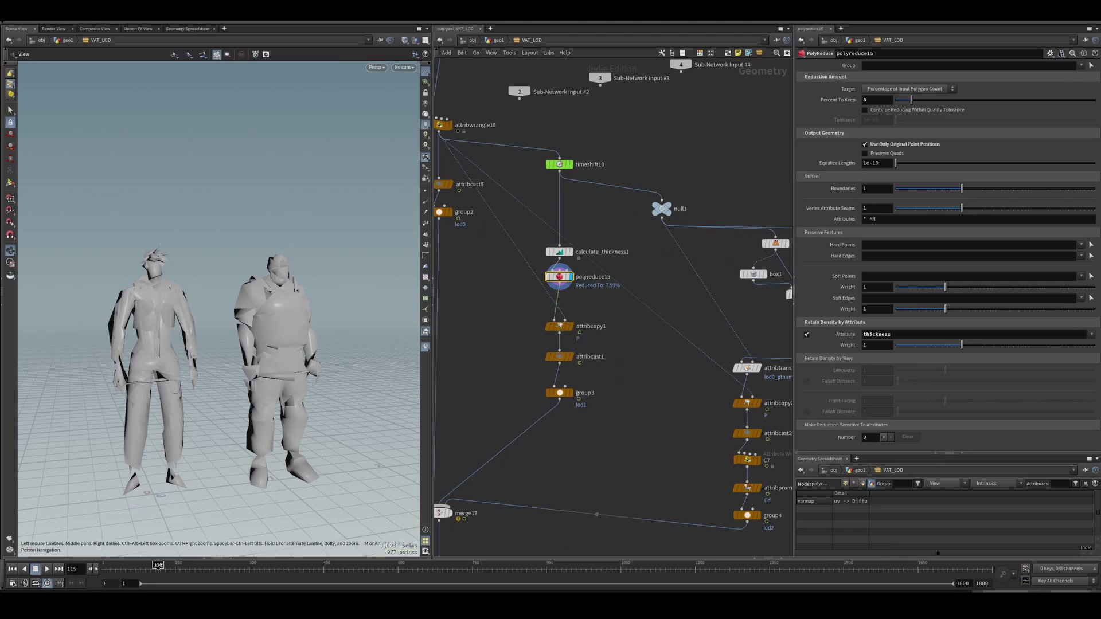
Display the box-based LOD geometry from uvunwrap1, then check the group nodes feeding merge17
{"action": "middle_click_drag", "start_coordinate": [674, 336], "coordinate": [596, 293]}
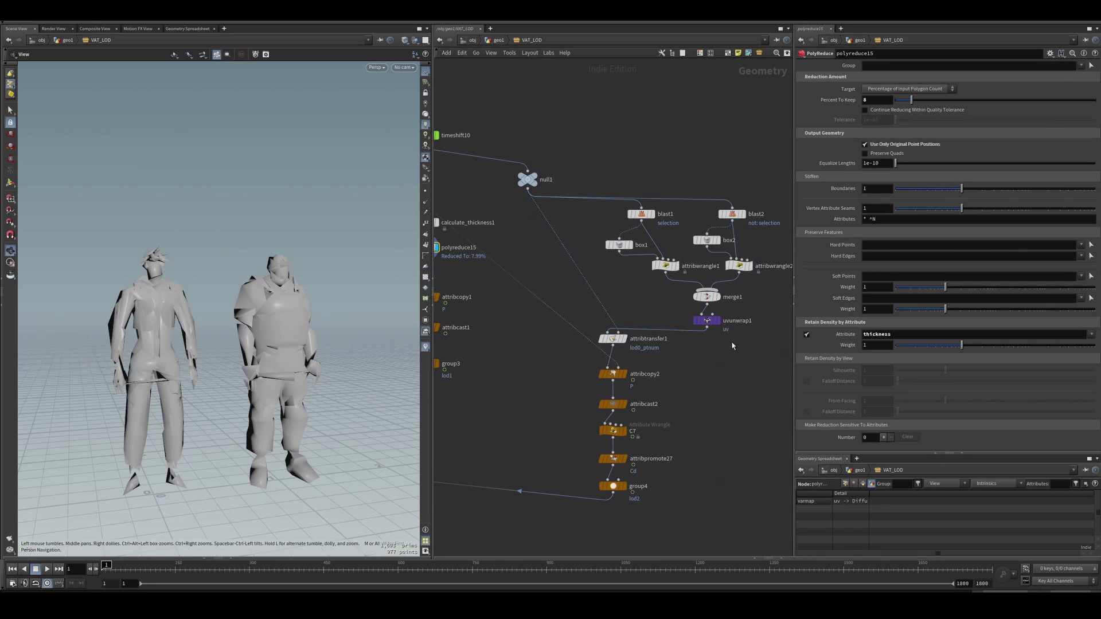
{"action": "left_click", "coordinate": [711, 320]}
{"action": "scroll", "coordinate": [581, 508], "scroll_direction": "down", "scroll_amount": 2}
{"action": "middle_click_drag", "start_coordinate": [581, 508], "coordinate": [728, 407]}
{"action": "left_click", "coordinate": [505, 385]}
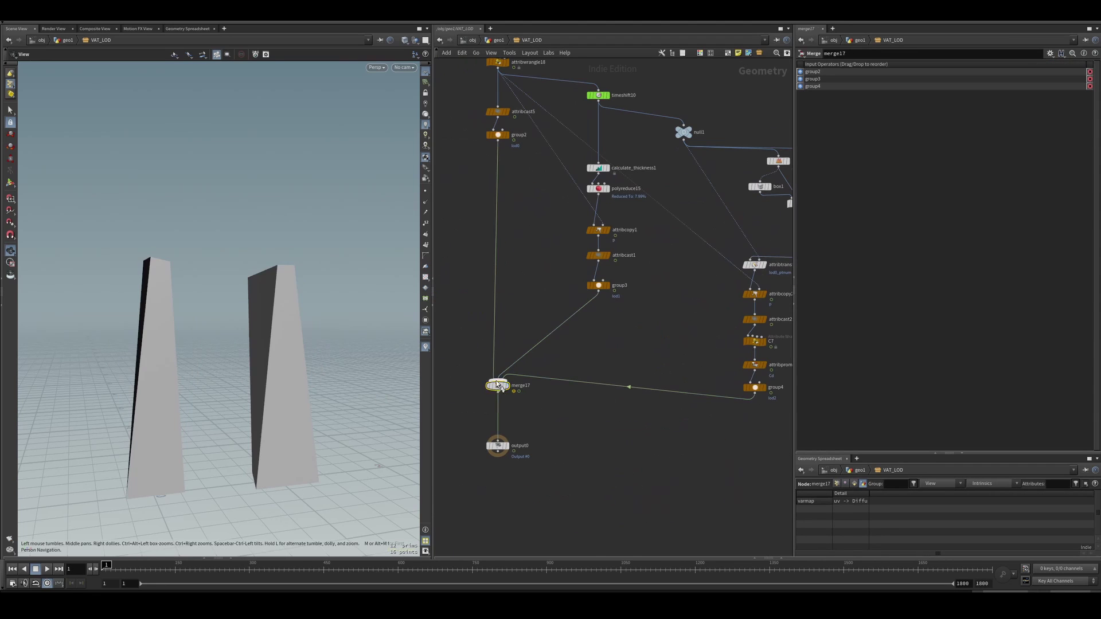
Return the timeline to frame 1 and display the polyreduce15 meshes again
{"action": "left_click_drag", "start_coordinate": [166, 565], "coordinate": [101, 565]}
{"action": "middle_click_drag", "start_coordinate": [624, 206], "coordinate": [616, 313]}
{"action": "scroll", "coordinate": [616, 313], "scroll_direction": "up", "scroll_amount": 3}
{"action": "left_click", "coordinate": [586, 282]}
{"action": "scroll", "coordinate": [504, 322], "scroll_direction": "down", "scroll_amount": 1}
{"action": "middle_click_drag", "start_coordinate": [504, 323], "coordinate": [594, 368]}
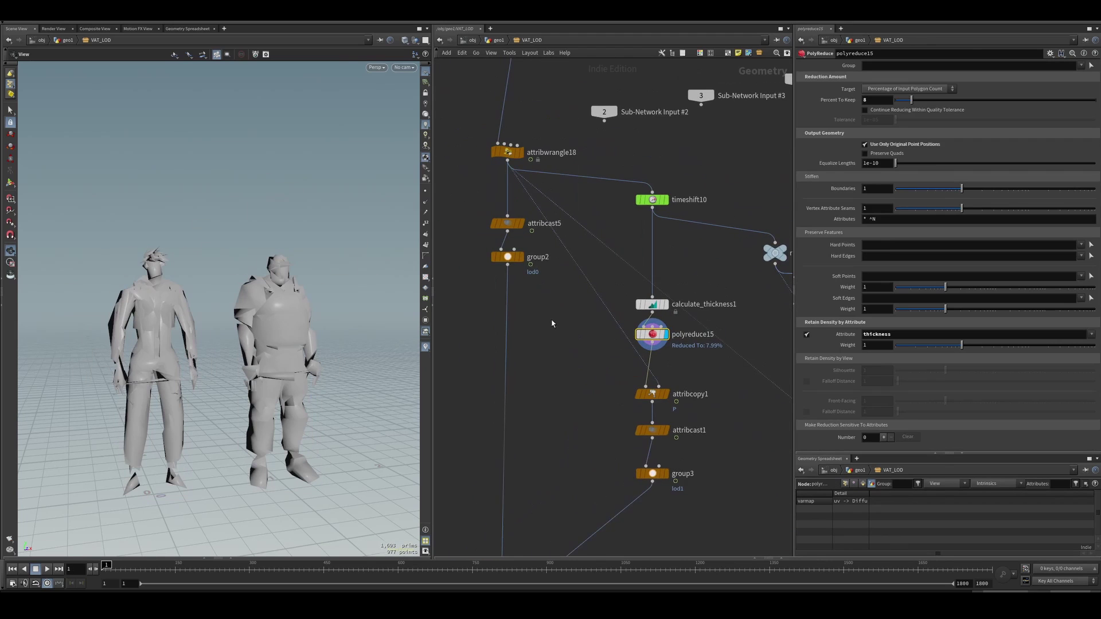
Move attribcast5 and group2 down level with group3 and display group2's lod0 point group
{"action": "middle_click_drag", "start_coordinate": [553, 317], "coordinate": [558, 269]}
{"action": "left_click_drag", "start_coordinate": [558, 241], "coordinate": [490, 164]}
{"action": "left_click_drag", "start_coordinate": [511, 206], "coordinate": [512, 423]}
{"action": "left_click", "coordinate": [513, 425]}
{"action": "key", "text": "r"}
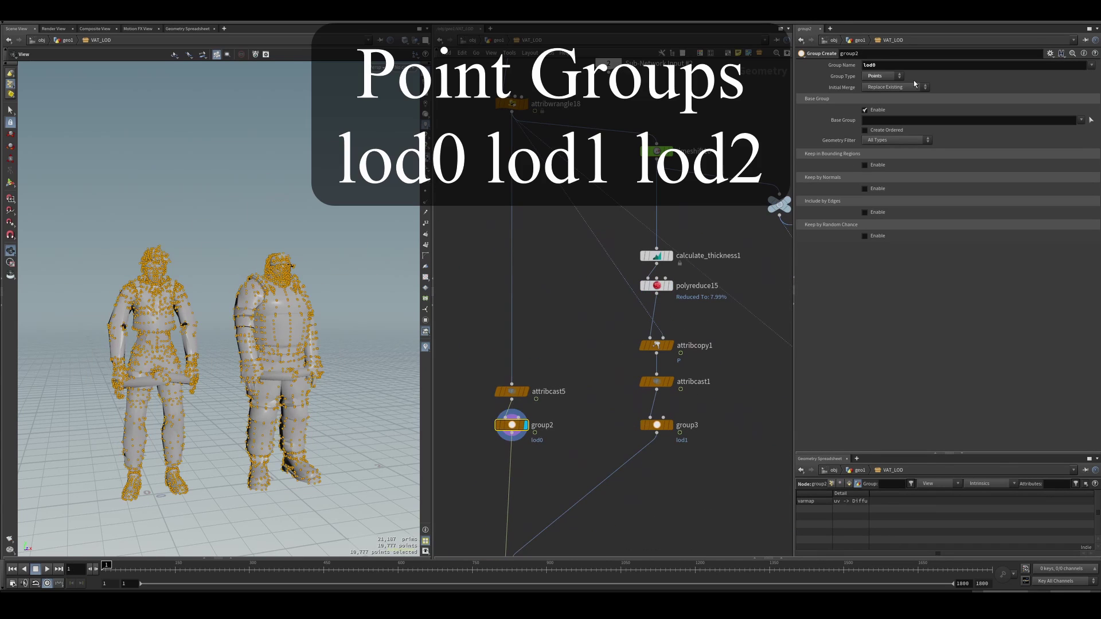
Check the point group names and types set in group3 and group4
{"action": "left_click", "coordinate": [669, 425]}
{"action": "middle_click_drag", "start_coordinate": [607, 406], "coordinate": [471, 308]}
{"action": "scroll", "coordinate": [471, 309], "scroll_direction": "down", "scroll_amount": 2}
{"action": "left_click", "coordinate": [669, 425]}
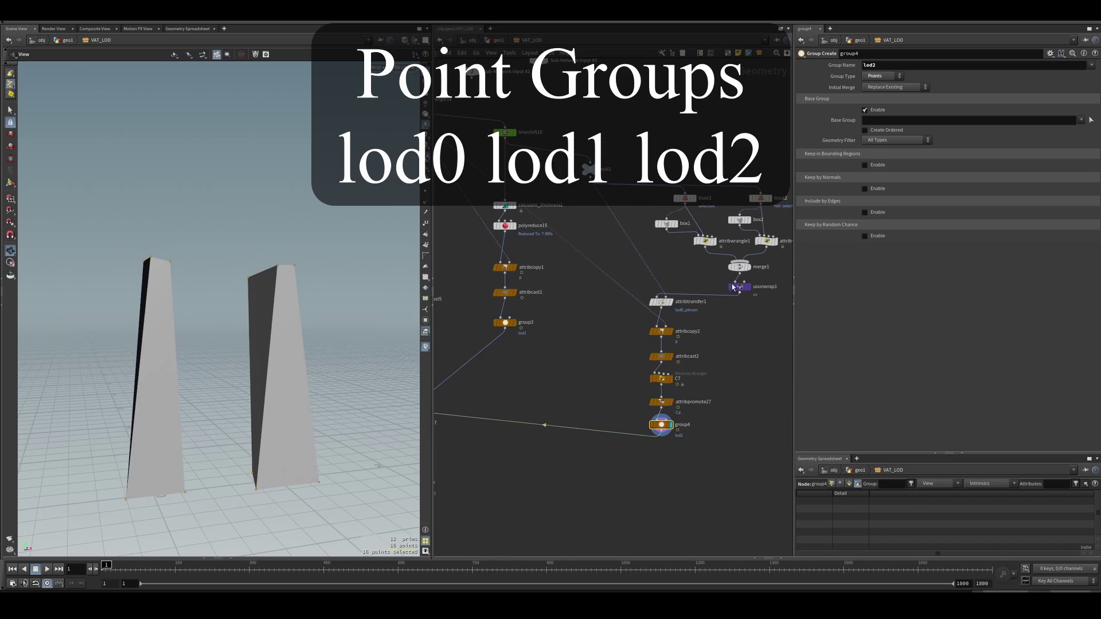
{"action": "middle_click_drag", "start_coordinate": [581, 387], "coordinate": [688, 403]}
{"action": "scroll", "coordinate": [565, 331], "scroll_direction": "up", "scroll_amount": 2}
{"action": "middle_click_drag", "start_coordinate": [565, 330], "coordinate": [541, 372]}
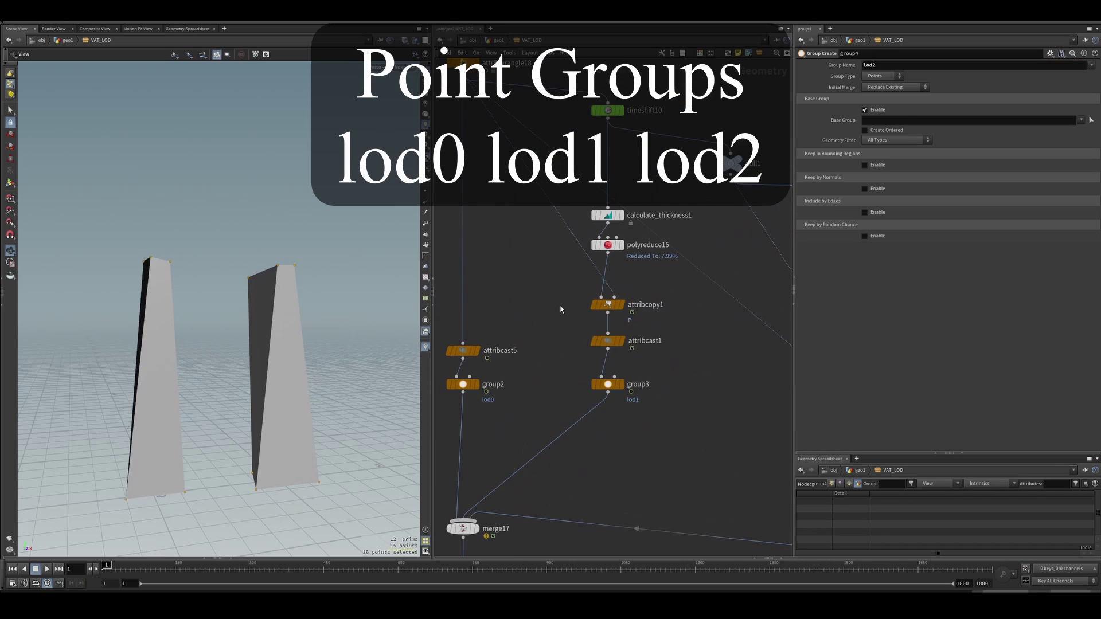
Examine attribcopy1's match-by-attribute settings and the lod0_ptnum expression in attribwrangle18
{"action": "left_click", "coordinate": [609, 305]}
{"action": "key", "text": "r"}
{"action": "middle_click_drag", "start_coordinate": [523, 226], "coordinate": [516, 275]}
{"action": "left_click", "coordinate": [612, 294]}
{"action": "left_click", "coordinate": [612, 354]}
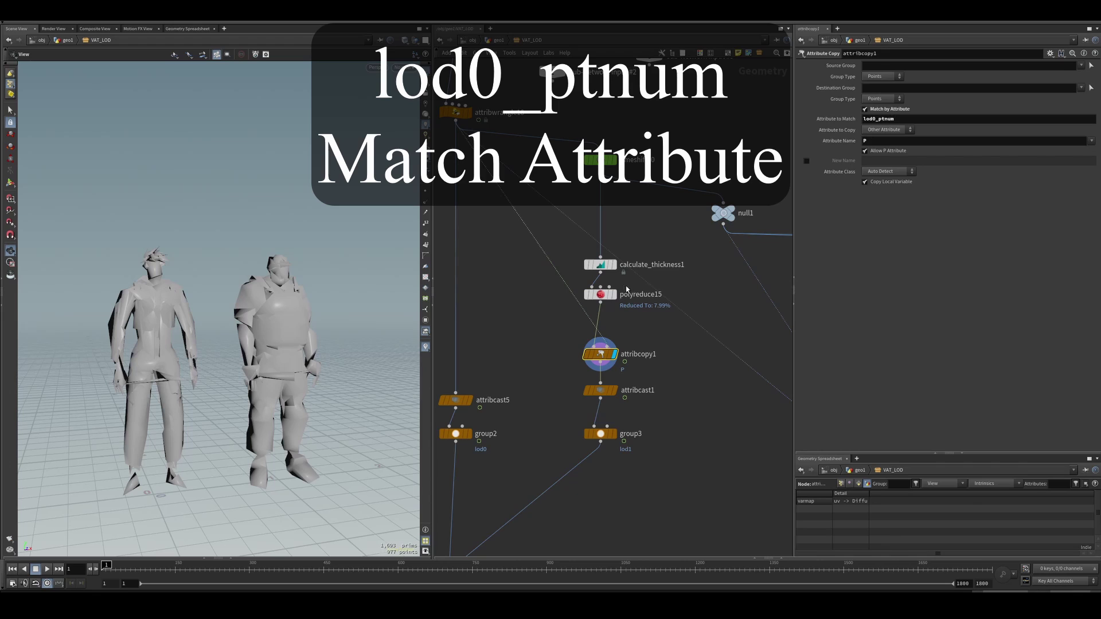
{"action": "middle_click_drag", "start_coordinate": [656, 262], "coordinate": [706, 305]}
{"action": "left_click", "coordinate": [504, 155]}
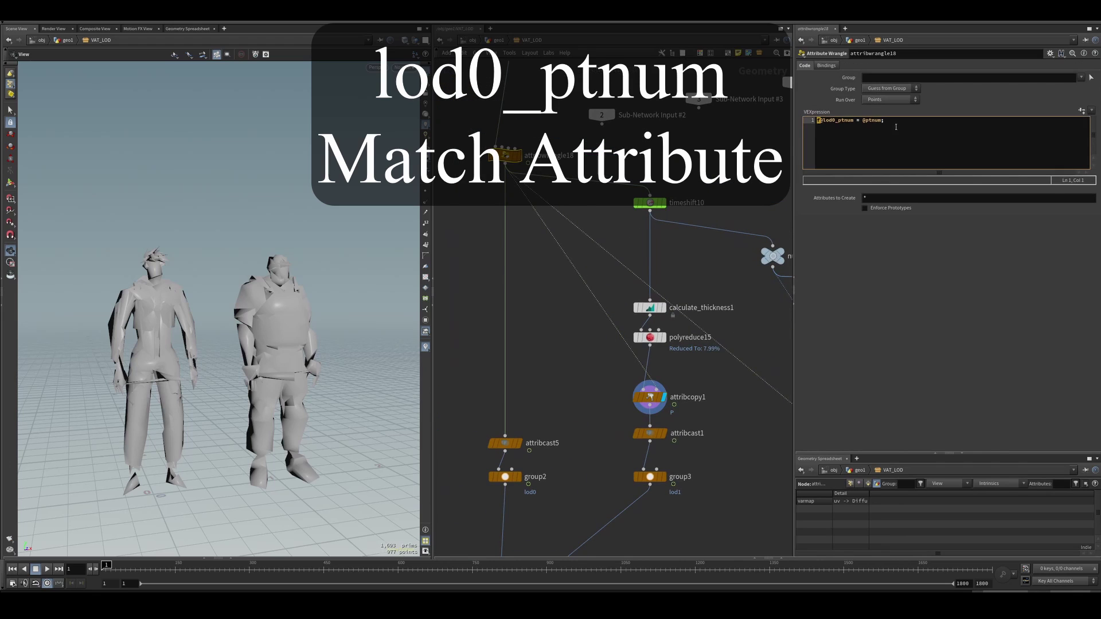
{"action": "middle_click_drag", "start_coordinate": [616, 395], "coordinate": [587, 361]}
{"action": "left_click", "coordinate": [611, 362]}
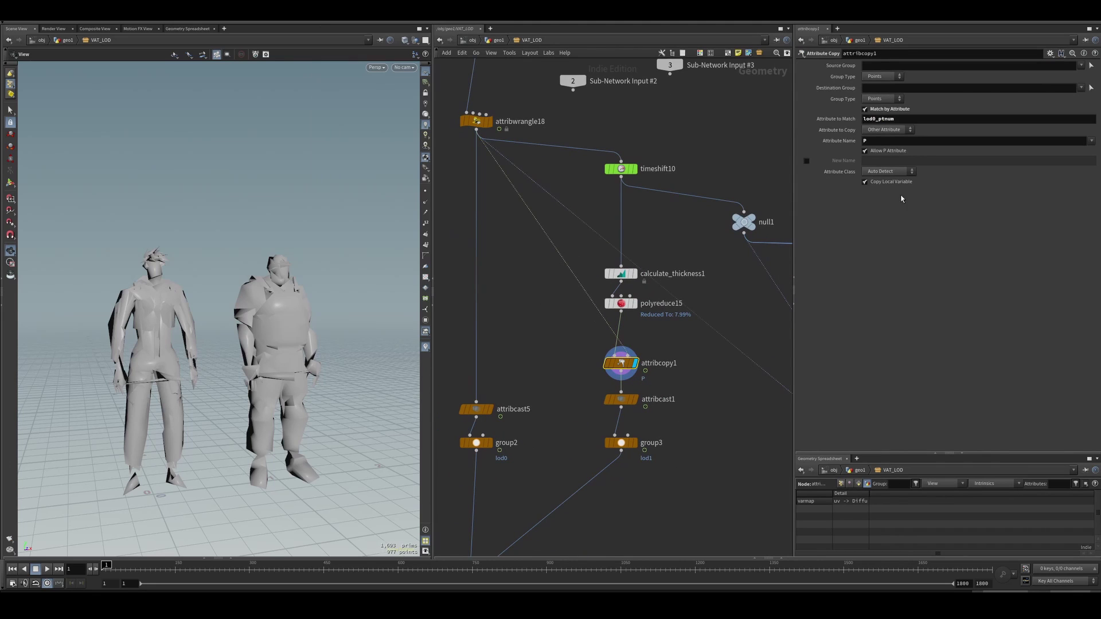
Check how attribcast1 casts lod0_ptnum, then display group3
{"action": "middle_click_drag", "start_coordinate": [546, 374], "coordinate": [543, 346]}
{"action": "left_click", "coordinate": [600, 352]}
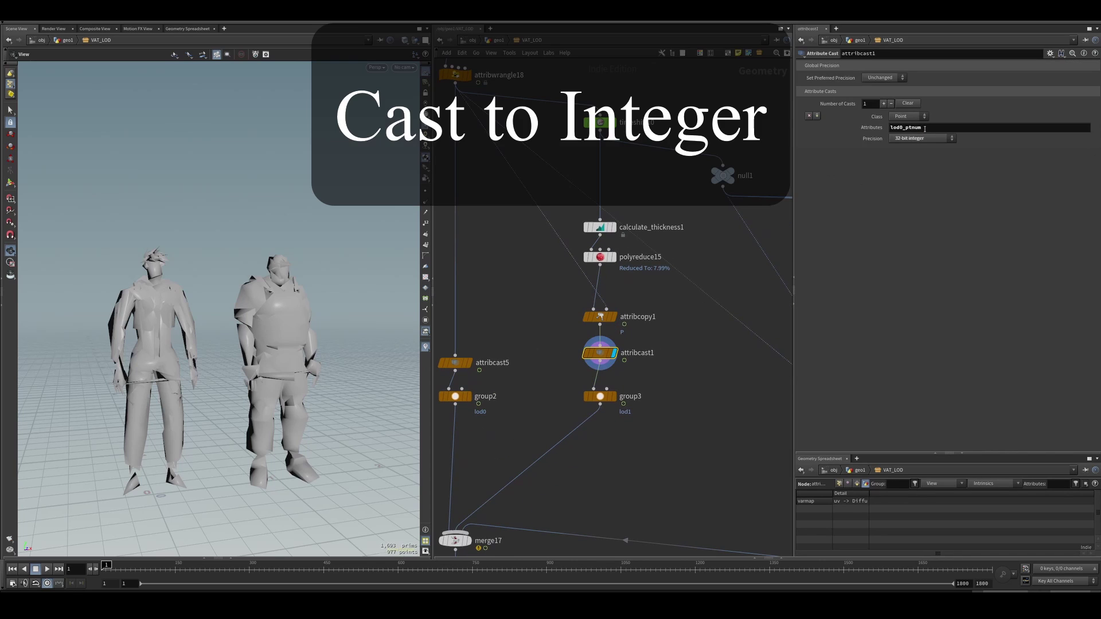
{"action": "left_click", "coordinate": [613, 396]}
{"action": "scroll", "coordinate": [617, 418], "scroll_direction": "down", "scroll_amount": 1}
{"action": "middle_click_drag", "start_coordinate": [690, 459], "coordinate": [606, 420]}
{"action": "middle_click_drag", "start_coordinate": [643, 322], "coordinate": [631, 342]}
{"action": "middle_click_drag", "start_coordinate": [735, 408], "coordinate": [682, 394]}
Display null1 and try reducing its meshes with a new connected PolyReduce node, setting Percent To Keep to 0
{"action": "left_click", "coordinate": [537, 211]}
{"action": "middle_click_drag", "start_coordinate": [609, 246], "coordinate": [577, 231]}
{"action": "middle_click_drag", "start_coordinate": [558, 288], "coordinate": [643, 298]}
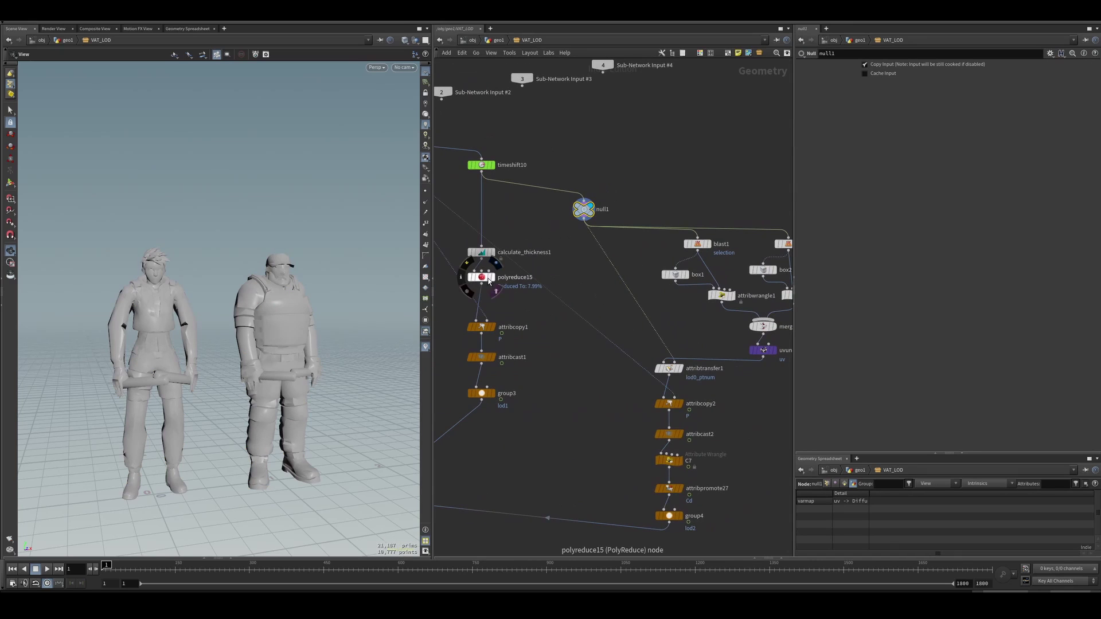
{"action": "key", "text": "Tab"}
{"action": "type", "text": "red"}
{"action": "key", "text": "Return"}
{"action": "left_click", "coordinate": [683, 191]}
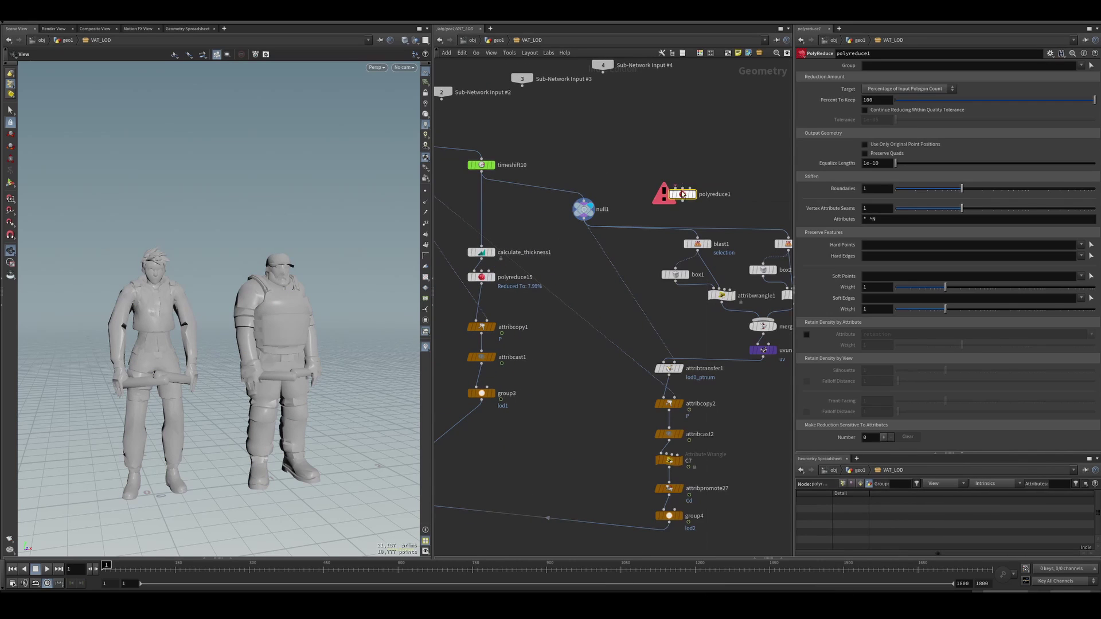
{"action": "type", "text": "0"}
{"action": "key", "text": "Return"}
{"action": "middle_click_drag", "start_coordinate": [709, 172], "coordinate": [707, 175]}
{"action": "left_click", "coordinate": [691, 196]}
{"action": "left_click_drag", "start_coordinate": [737, 163], "coordinate": [647, 216]}
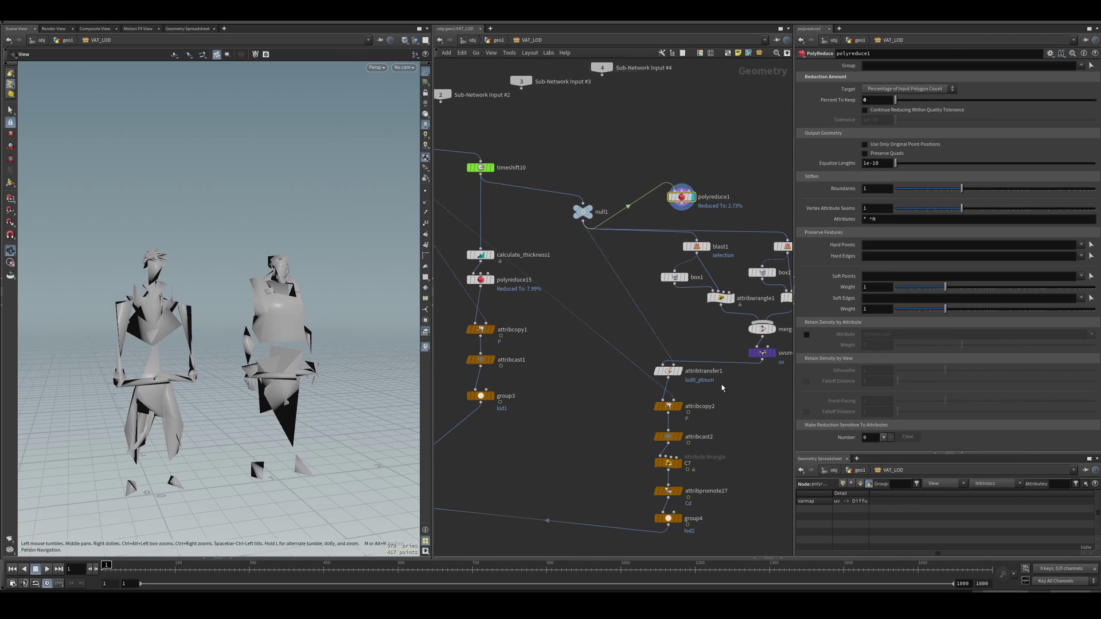
Compare the geometry info of uvunwrap1 with that of the test PolyReduce node
{"action": "middle_click_drag", "start_coordinate": [715, 388], "coordinate": [673, 397]}
{"action": "left_click", "coordinate": [728, 361]}
{"action": "left_click", "coordinate": [697, 364]}
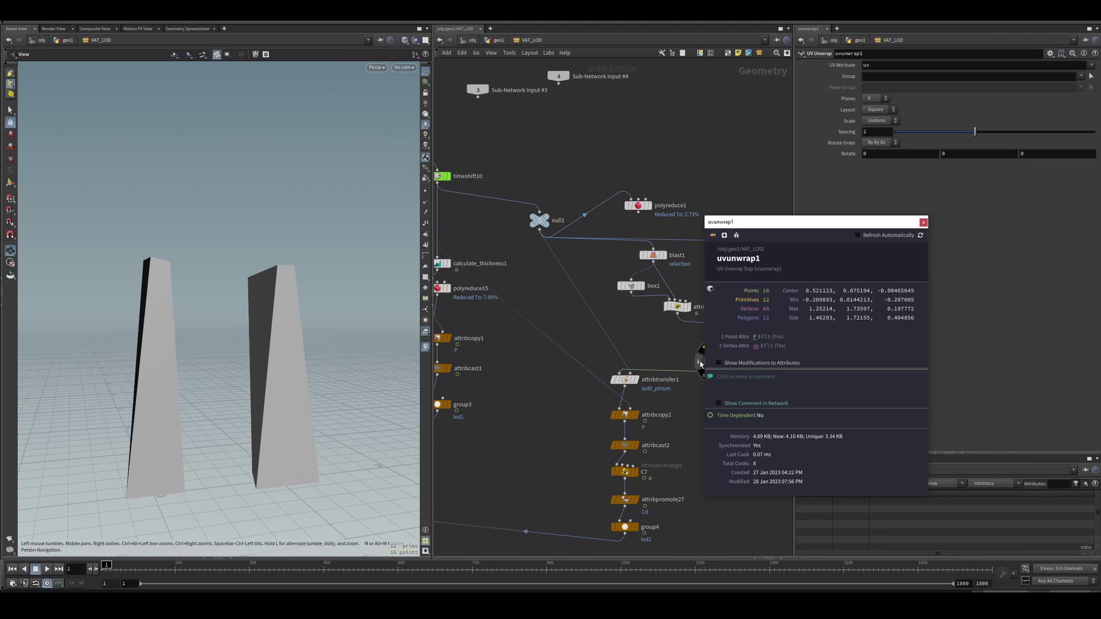
{"action": "left_click", "coordinate": [638, 205]}
{"action": "left_click", "coordinate": [618, 205]}
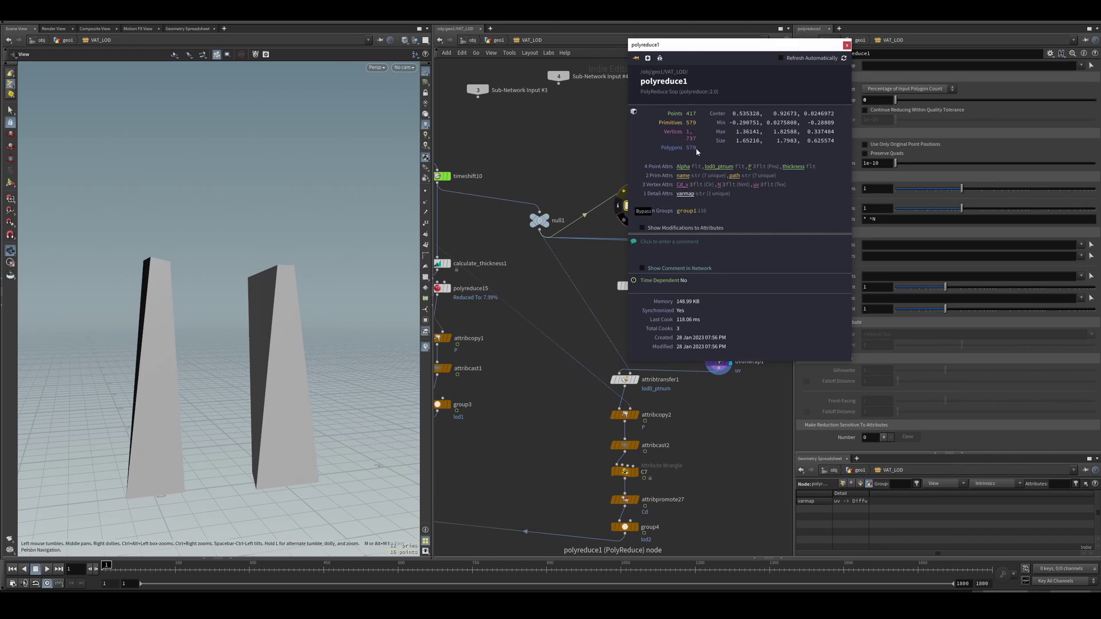
Delete the test PolyReduce node and display uvunwrap1
{"action": "left_click", "coordinate": [846, 45]}
{"action": "key", "text": "Delete"}
{"action": "left_click", "coordinate": [719, 361]}
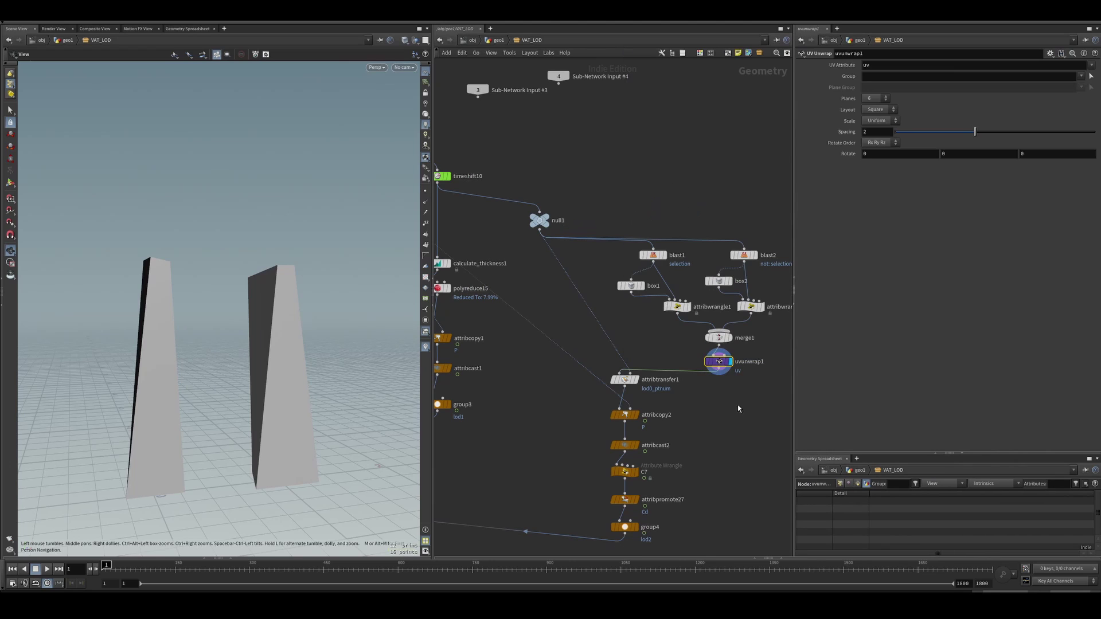
Compare the blast1 character with its bounding box from box1, then examine the expression in attribwrangle1
{"action": "middle_click_drag", "start_coordinate": [748, 396], "coordinate": [700, 401]}
{"action": "left_click", "coordinate": [605, 261]}
{"action": "left_click", "coordinate": [583, 291]}
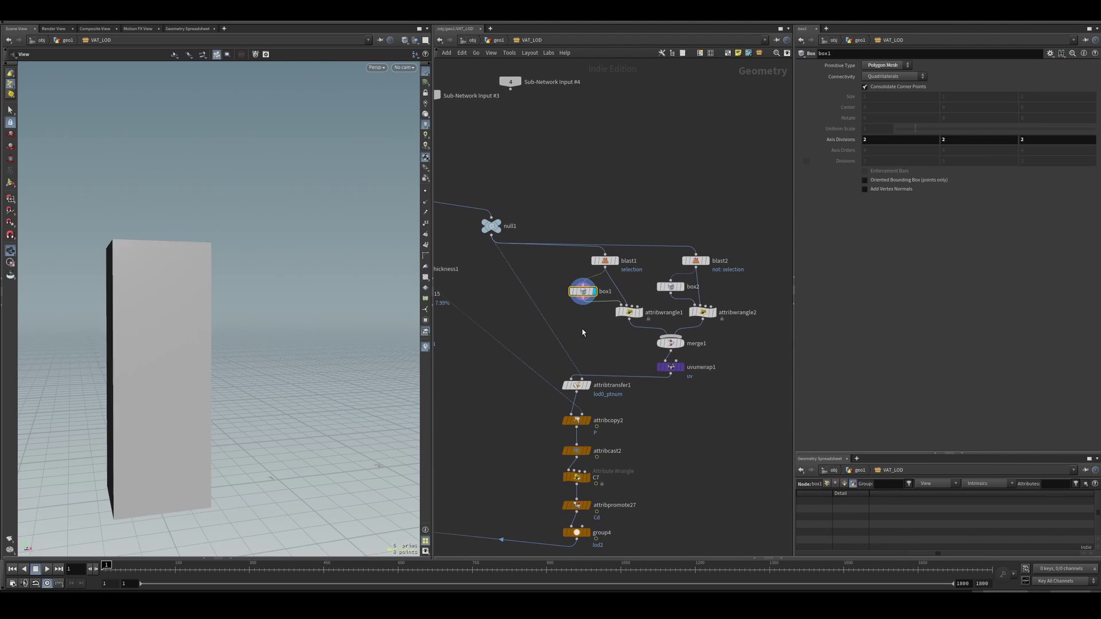
{"action": "left_click", "coordinate": [604, 261]}
{"action": "left_click", "coordinate": [591, 292]}
{"action": "left_click", "coordinate": [616, 260]}
{"action": "left_click_drag", "start_coordinate": [189, 344], "coordinate": [241, 344]}
{"action": "left_click", "coordinate": [640, 313]}
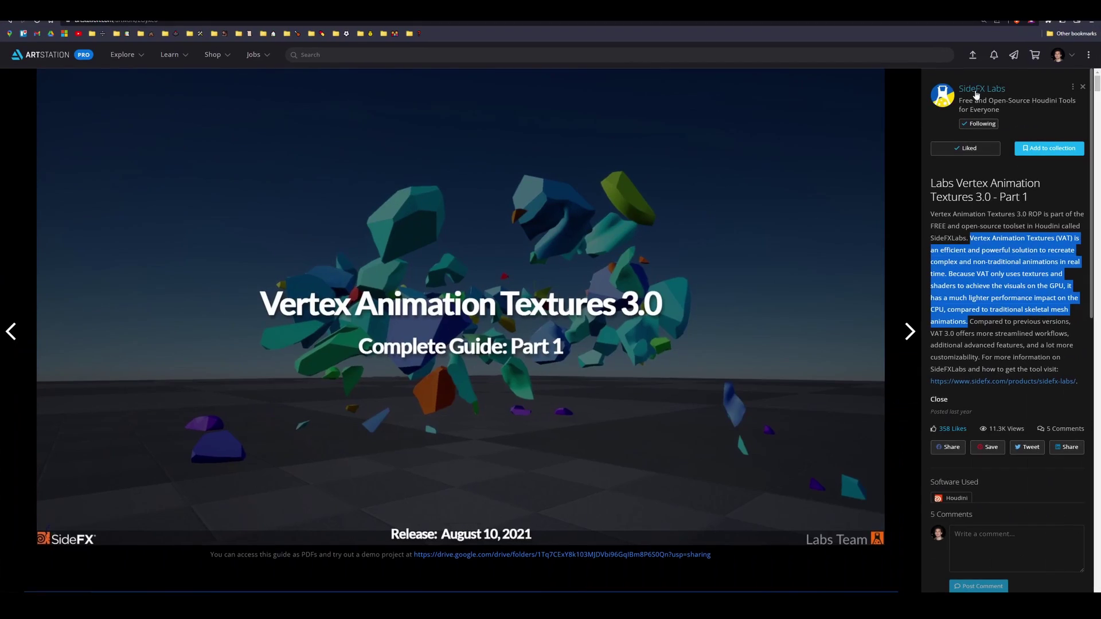
In SideFX Labs' ArtStation portfolio, open the Vertex Animation Textures 3.0 Part 2: Soft-Body Deformation guide and examine its LOD setup
{"action": "key", "text": "Escape"}
{"action": "scroll", "coordinate": [613, 401], "scroll_direction": "down", "scroll_amount": 6}
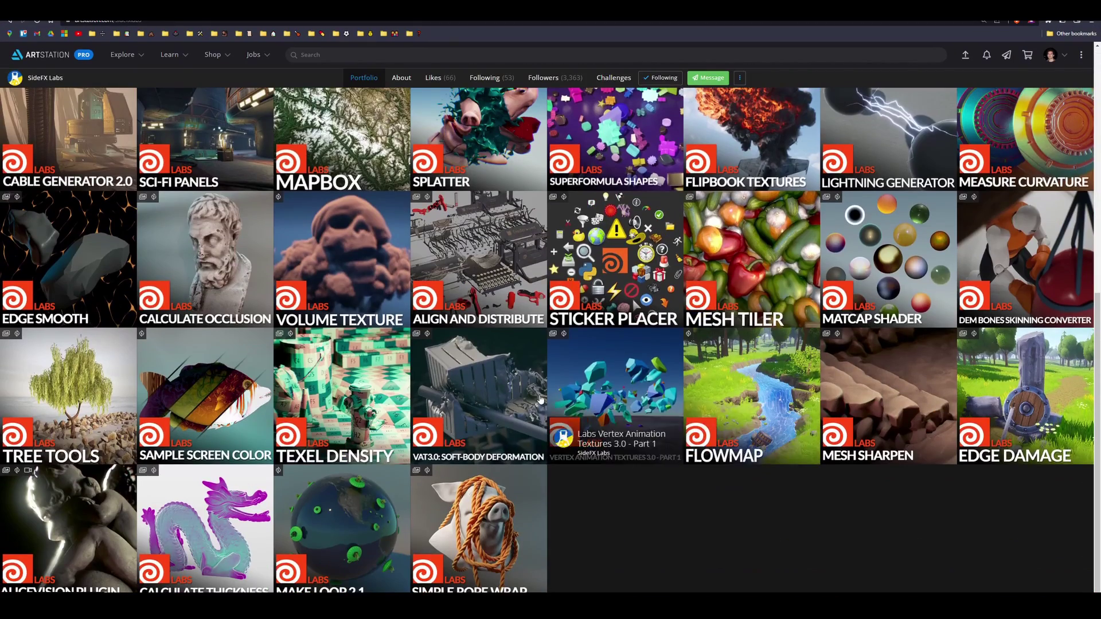
{"action": "left_click", "coordinate": [507, 400]}
{"action": "scroll", "coordinate": [621, 345], "scroll_direction": "down", "scroll_amount": 10}
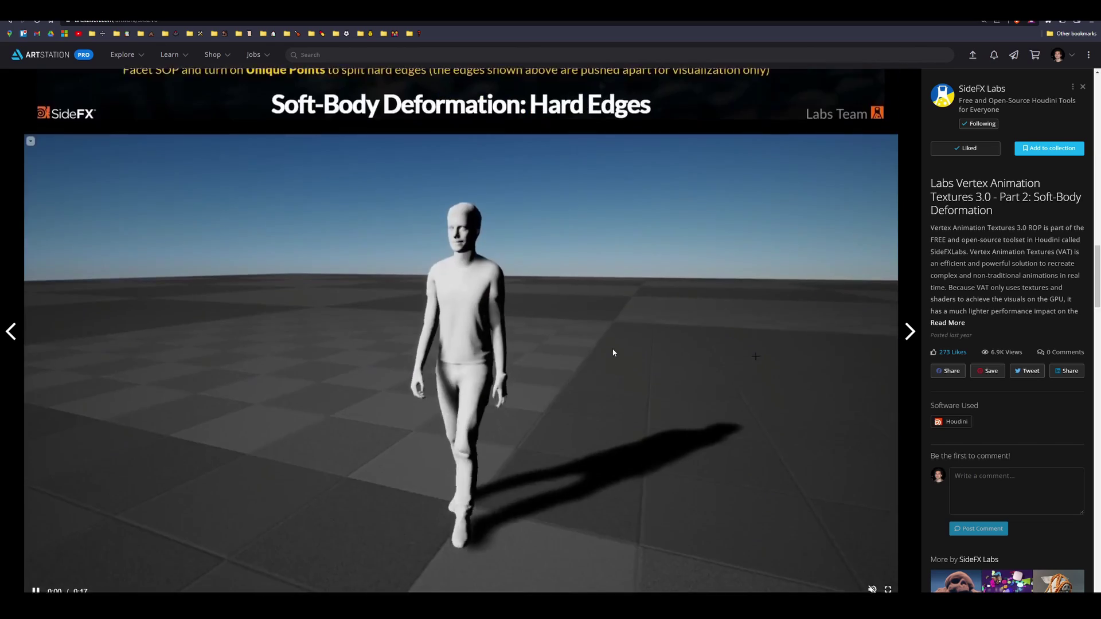
{"action": "scroll", "coordinate": [611, 355], "scroll_direction": "down", "scroll_amount": 10}
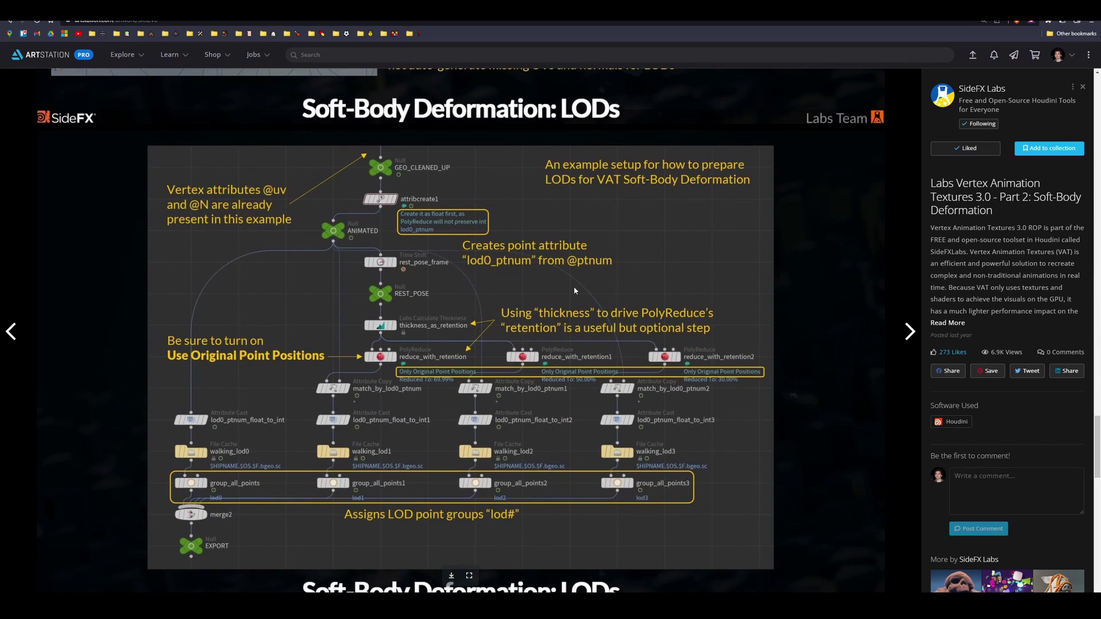
{"action": "scroll", "coordinate": [721, 288], "scroll_direction": "up", "scroll_amount": 8}
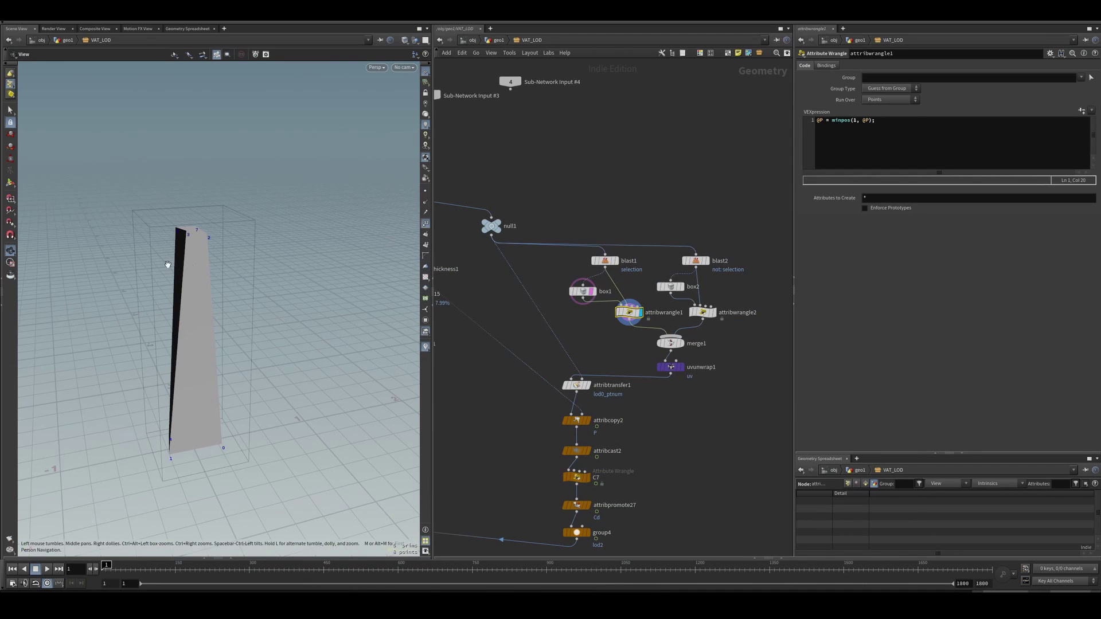
Back in Houdini, view the merged boxes from merge1 and uvunwrap1, then examine the attribute transfer in attribtransfer1
{"action": "left_click_drag", "start_coordinate": [189, 267], "coordinate": [186, 272]}
{"action": "left_click", "coordinate": [681, 343]}
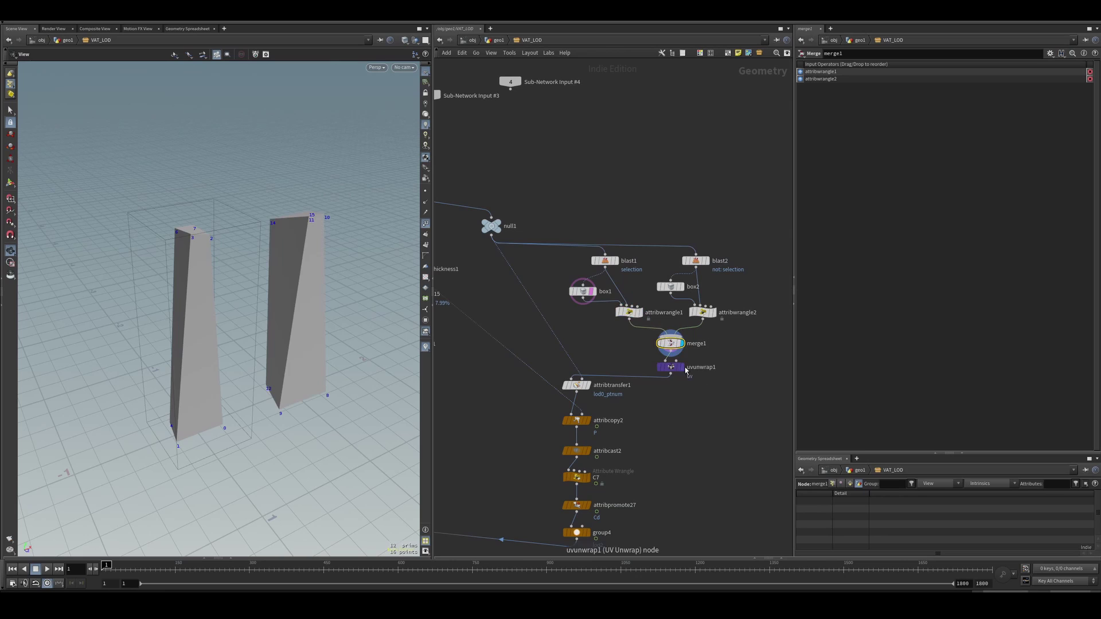
{"action": "mouse_move", "coordinate": [309, 330]}
{"action": "left_mouse_down"}
{"action": "mouse_move", "coordinate": [311, 298]}
{"action": "mouse_move", "coordinate": [314, 322]}
{"action": "left_mouse_up"}
{"action": "left_click", "coordinate": [667, 368]}
{"action": "middle_click_drag", "start_coordinate": [672, 429], "coordinate": [570, 348]}
{"action": "left_click", "coordinate": [597, 315]}
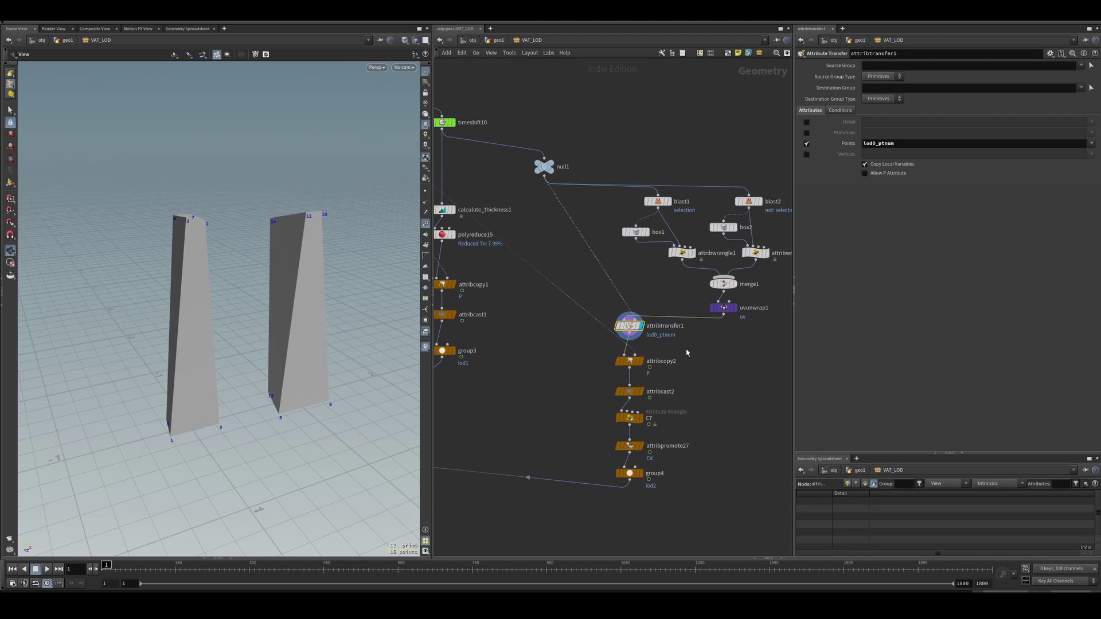
Step through attribcopy2, attribcast2, wrangle C7 and attribpromote27 to examine how the lowest LOD's attributes are prepared
{"action": "left_click", "coordinate": [660, 361]}
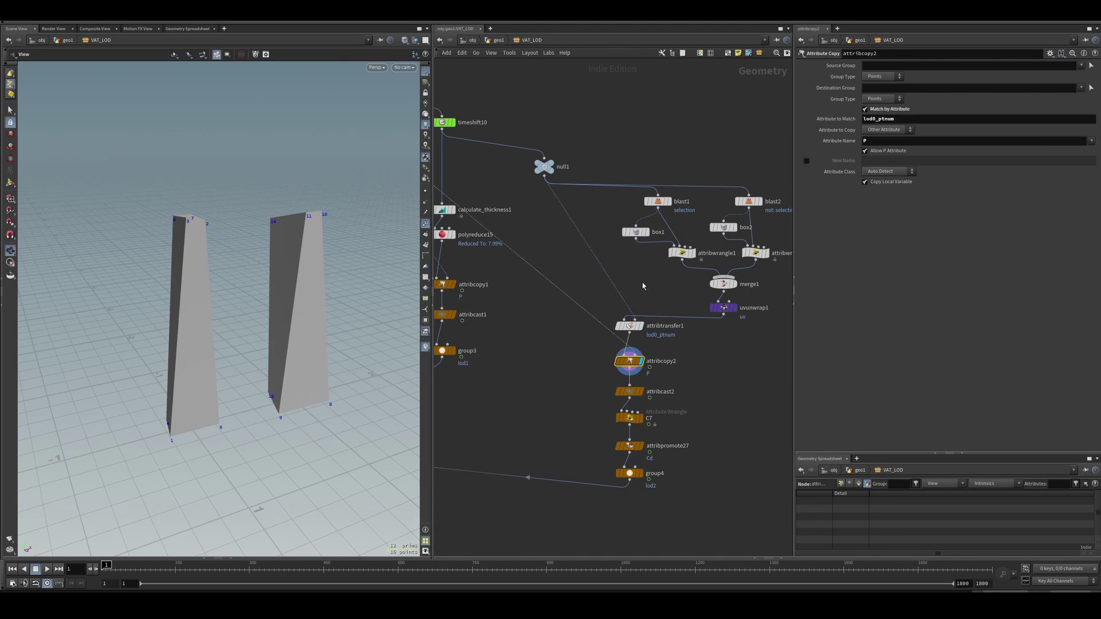
{"action": "middle_click_drag", "start_coordinate": [716, 394], "coordinate": [710, 365]}
{"action": "left_click", "coordinate": [633, 366]}
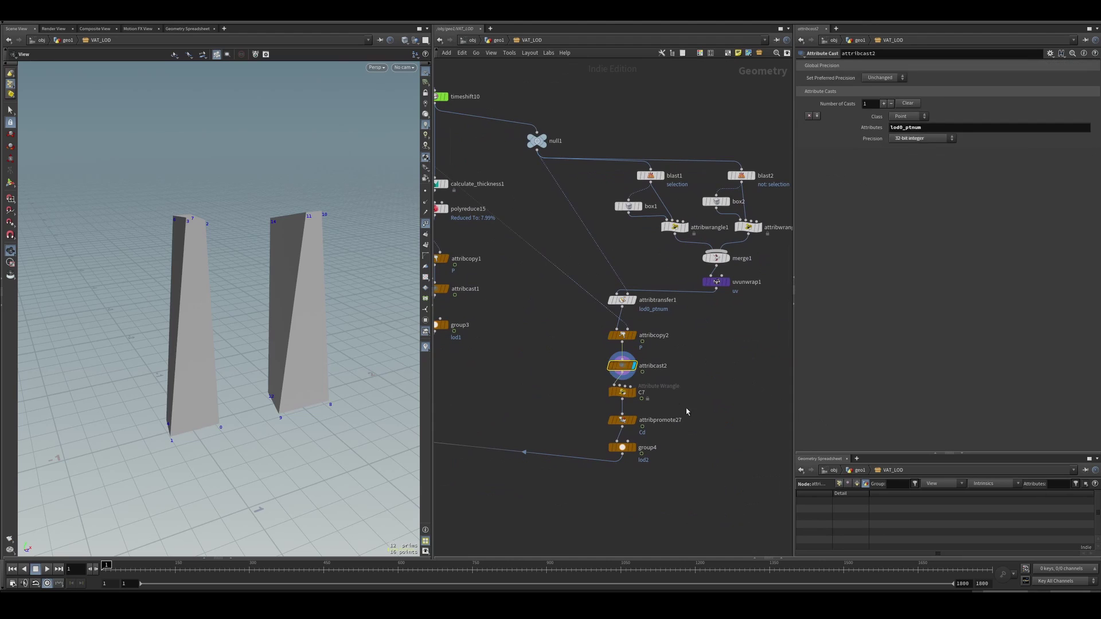
{"action": "left_click", "coordinate": [633, 392]}
{"action": "left_click", "coordinate": [675, 427]}
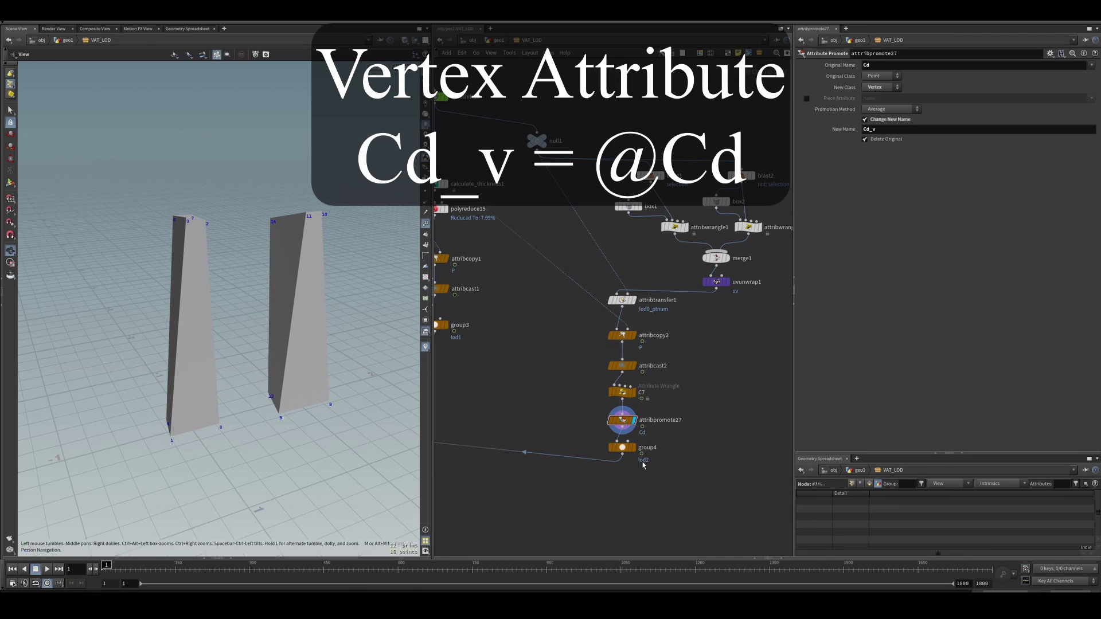
Display the merged LODs at output0 and hide the point numbers in the viewport
{"action": "scroll", "coordinate": [669, 477], "scroll_direction": "down", "scroll_amount": 3}
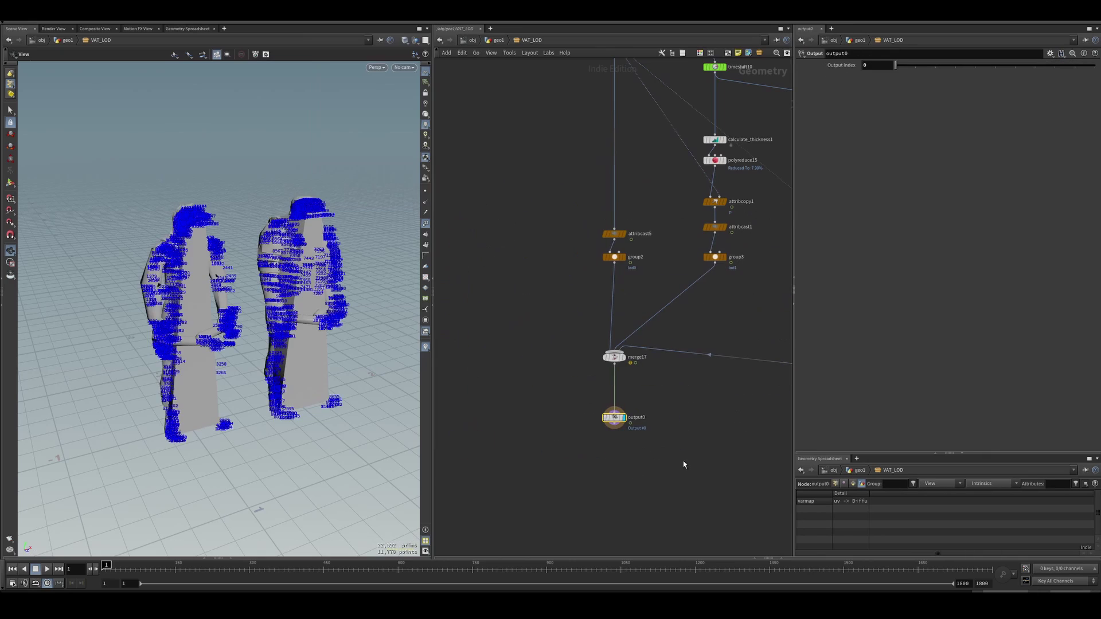
{"action": "left_click", "coordinate": [425, 223]}
{"action": "middle_click_drag", "start_coordinate": [680, 411], "coordinate": [601, 433]}
{"action": "key", "text": "n"}
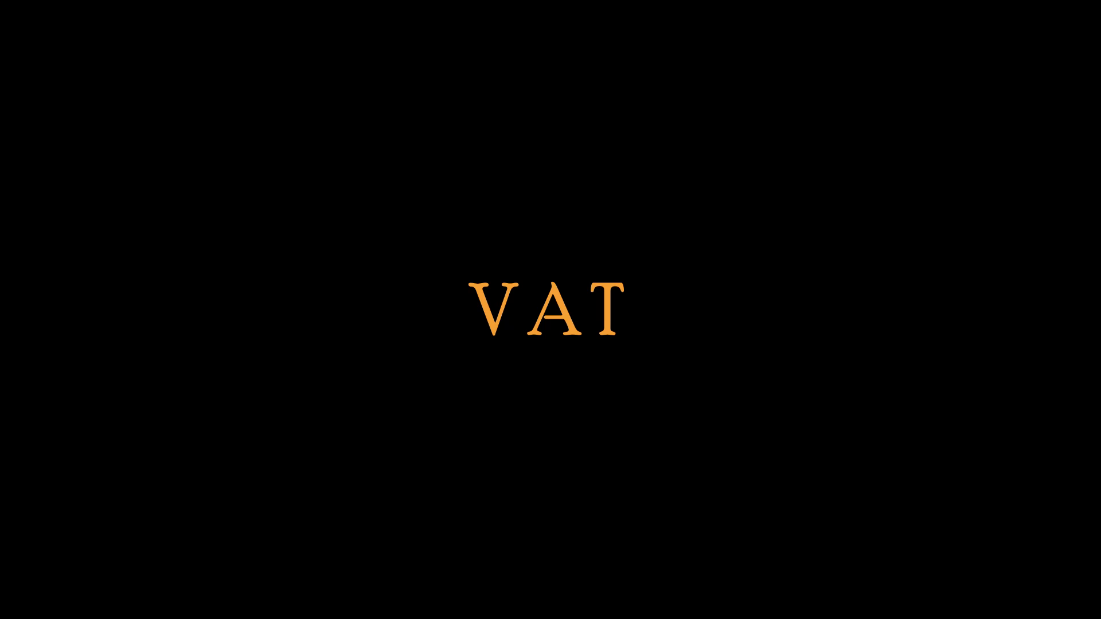
Scrub the crowd animation at OUT_Crowds1 to frame 72 and survey the VAT export network
{"action": "left_click_drag", "start_coordinate": [139, 566], "coordinate": [151, 568]}
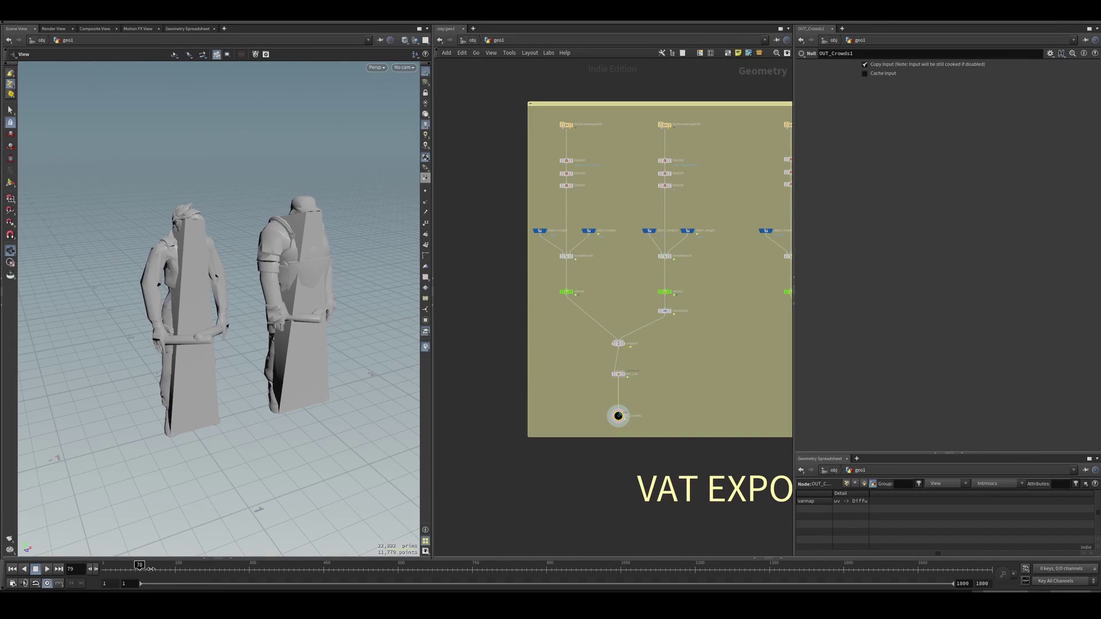
{"action": "scroll", "coordinate": [643, 410], "scroll_direction": "up", "scroll_amount": 5}
{"action": "middle_click_drag", "start_coordinate": [662, 452], "coordinate": [609, 418]}
{"action": "scroll", "coordinate": [621, 431], "scroll_direction": "down", "scroll_amount": 4}
{"action": "key", "text": "n"}
Examine VAT_Crowds1's general, export, advanced and real-time shader settings in the out network, then look at the neighbouring VAT_Crowds2 node
{"action": "left_click", "coordinate": [640, 431]}
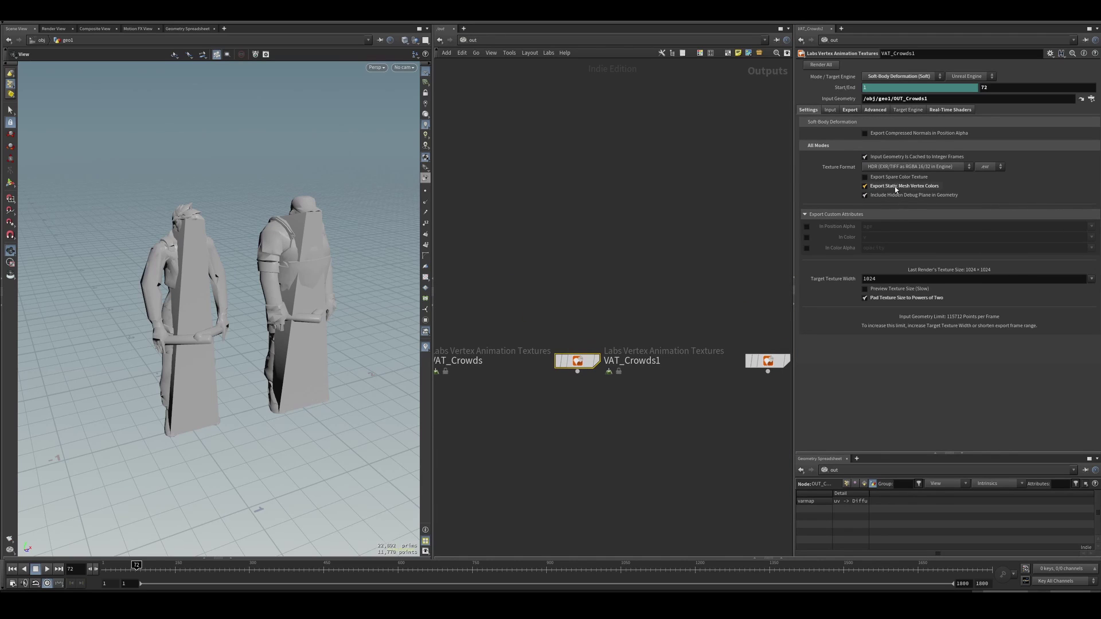
{"action": "left_click", "coordinate": [850, 110]}
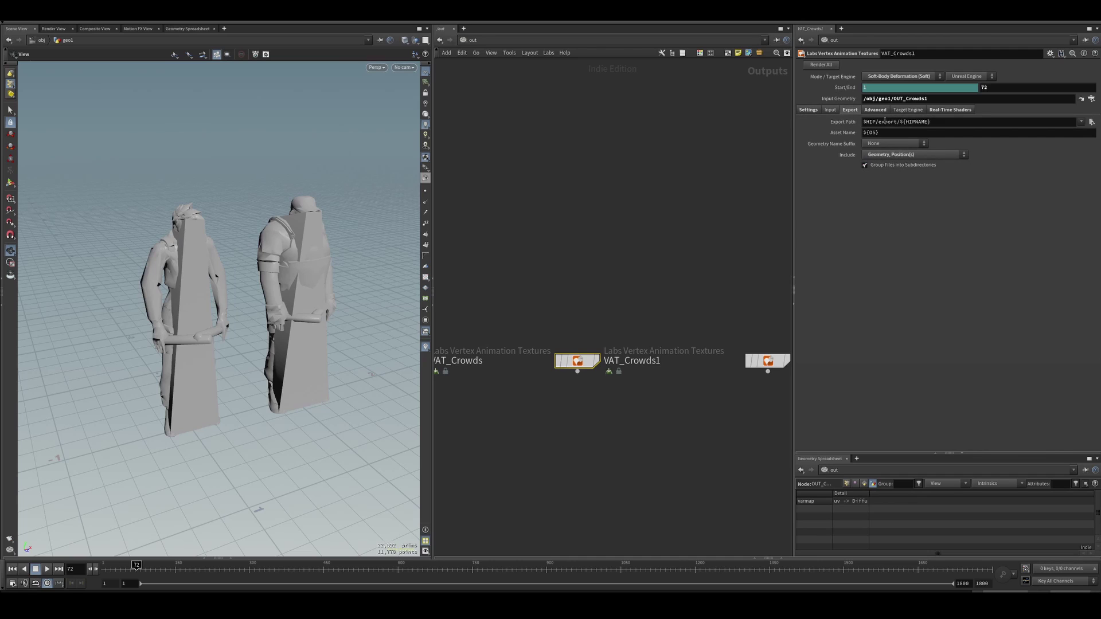
{"action": "left_click", "coordinate": [875, 110]}
{"action": "left_click", "coordinate": [950, 111]}
{"action": "left_click", "coordinate": [808, 109]}
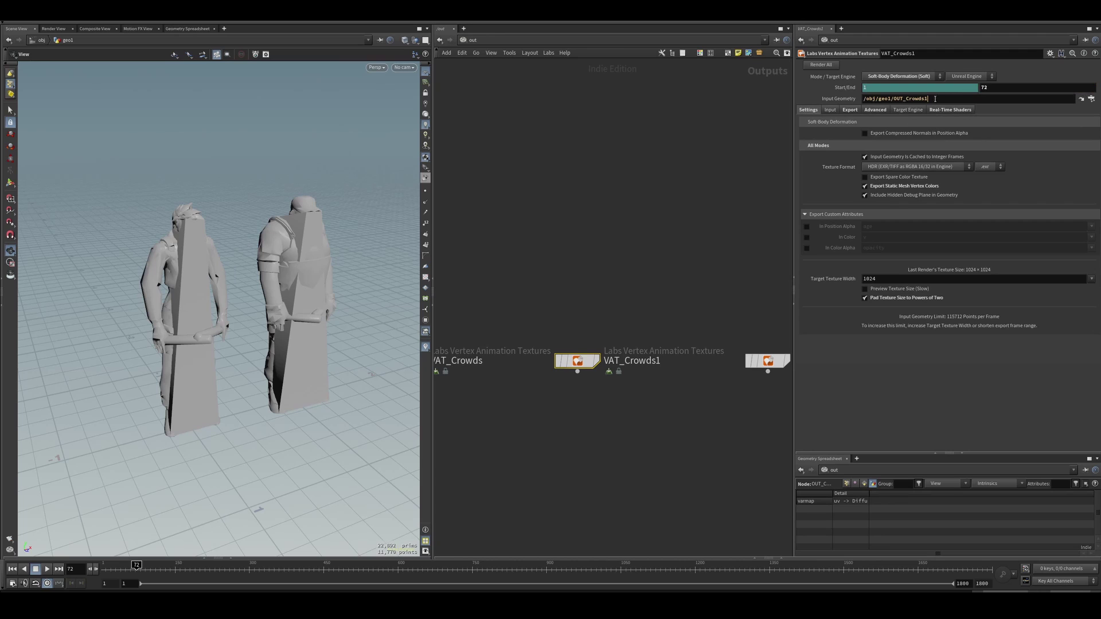
{"action": "left_click", "coordinate": [751, 267]}
{"action": "middle_click_drag", "start_coordinate": [640, 294], "coordinate": [540, 283]}
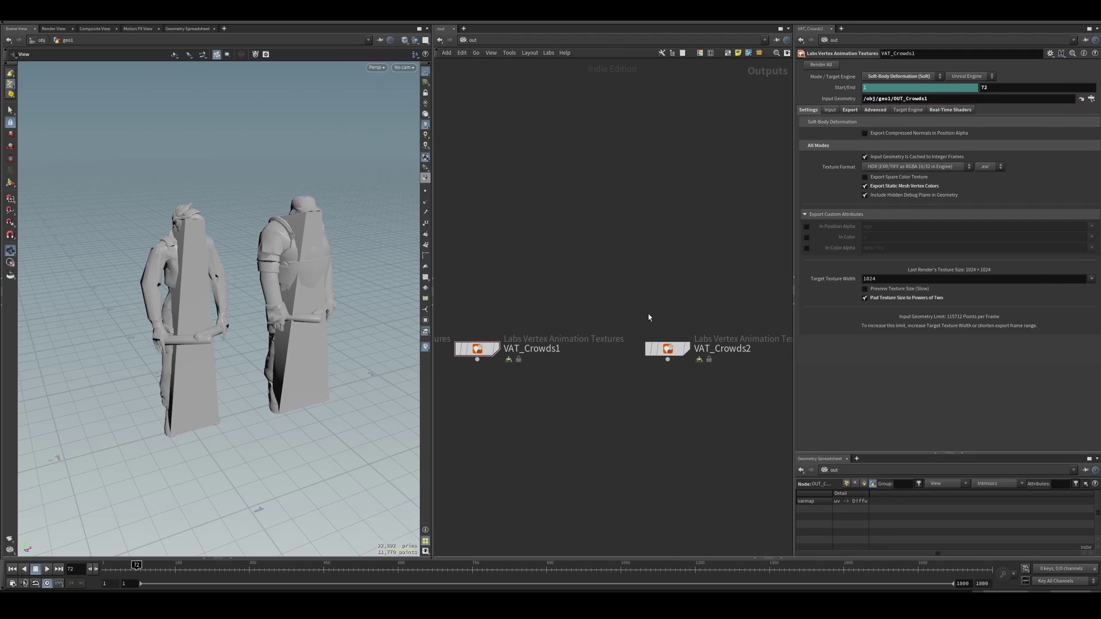
{"action": "left_click_drag", "start_coordinate": [703, 295], "coordinate": [767, 411]}
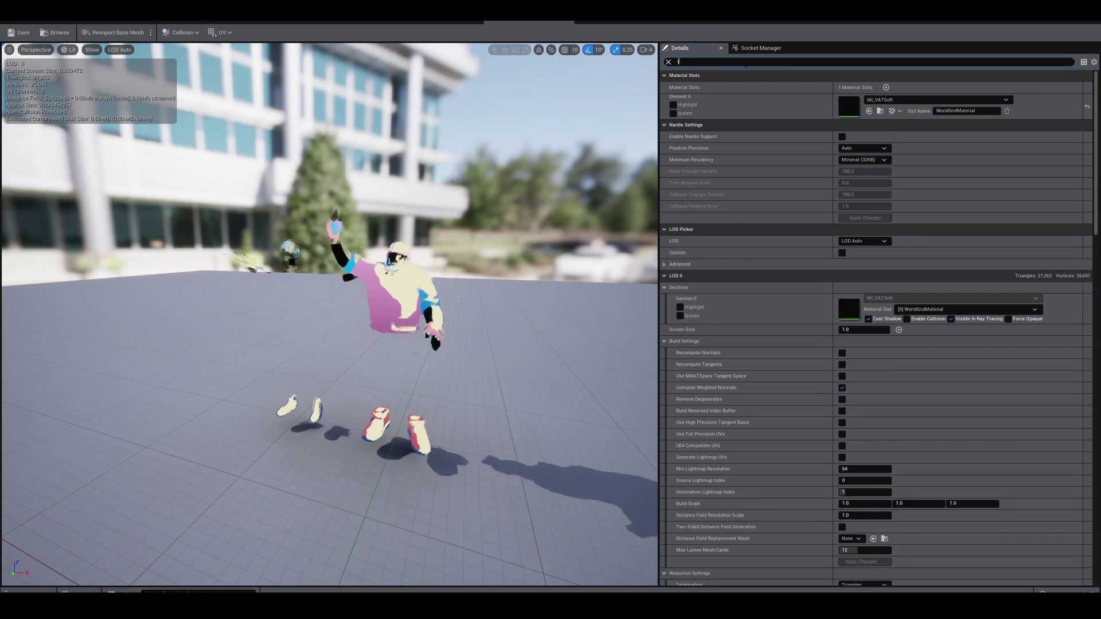
Filter the static mesh details by "import" and collapse the Collision section to reveal the import settings
{"action": "type", "text": "import"}
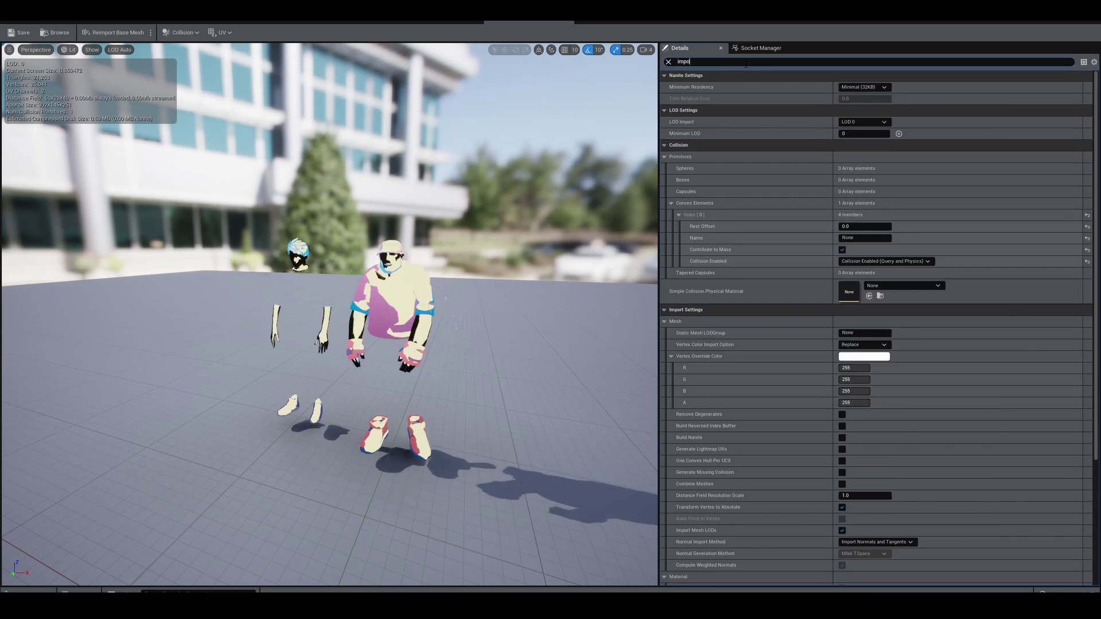
{"action": "left_click", "coordinate": [670, 145]}
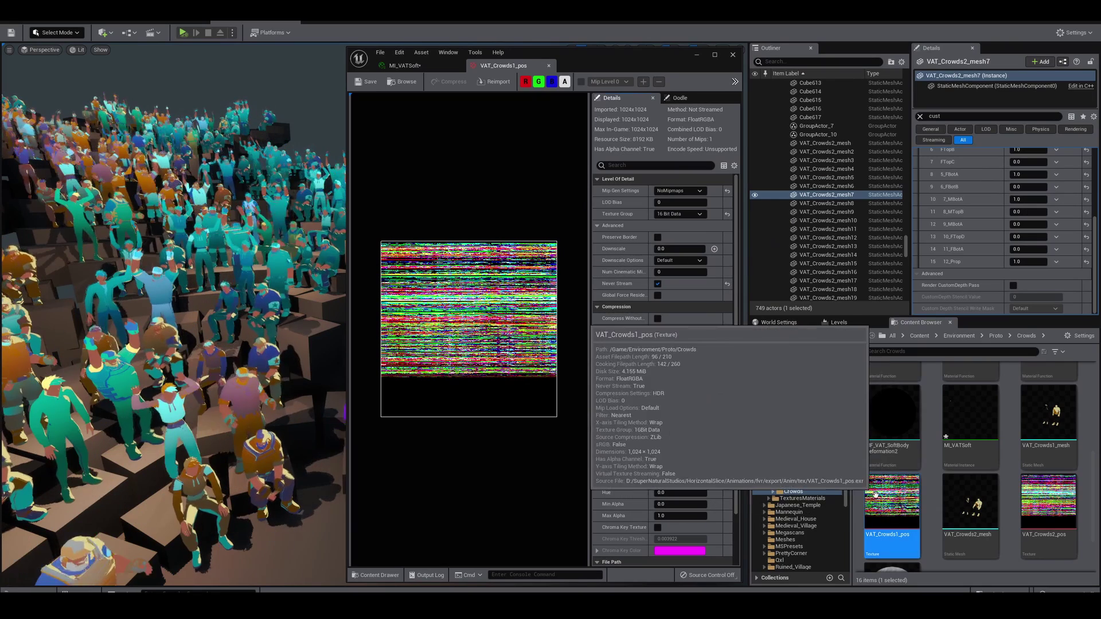
Find the SideFX Set VAT HDR Textures scripted action for VAT_Crowds1_pos and check the texture's compression setting
{"action": "right_click", "coordinate": [883, 505]}
{"action": "mouse_move", "coordinate": [907, 368]}
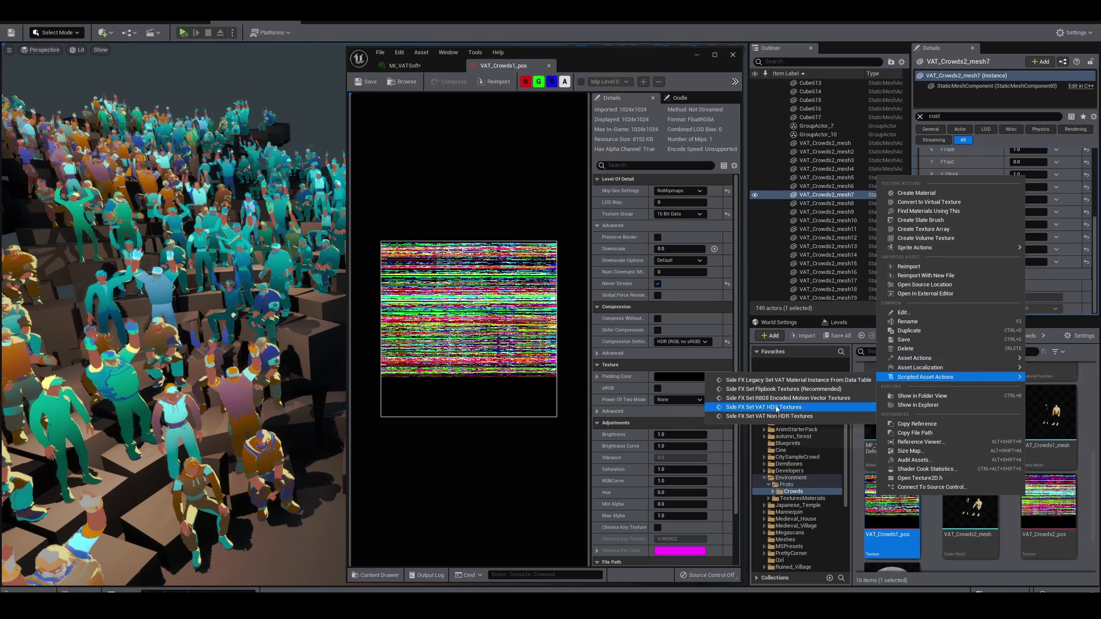
{"action": "left_click", "coordinate": [665, 342]}
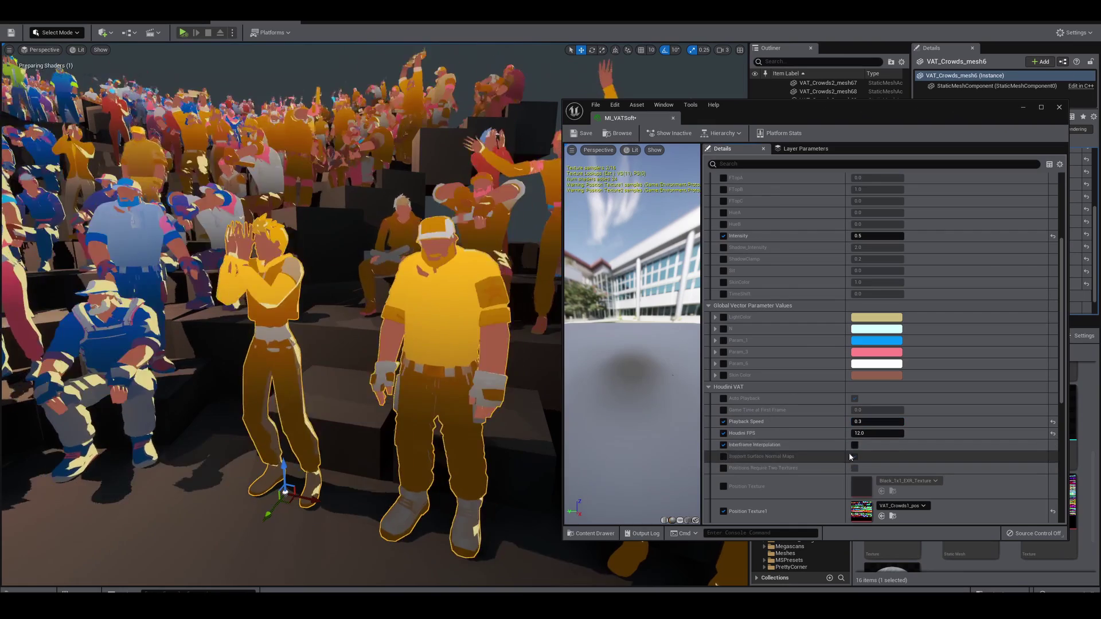
Try Interframe Interpolation in MI_VATSoft on the animated crowd, then turn off both its value and its override
{"action": "left_click", "coordinate": [854, 445]}
{"action": "left_click_drag", "start_coordinate": [765, 110], "coordinate": [791, 96]}
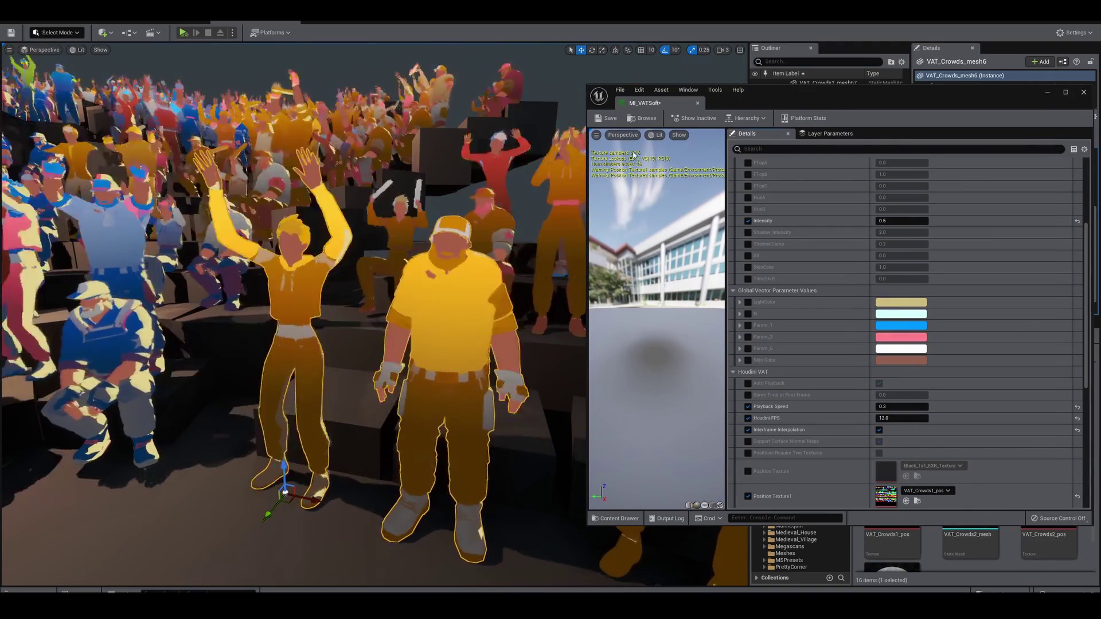
{"action": "left_click", "coordinate": [879, 430]}
{"action": "left_click", "coordinate": [749, 430]}
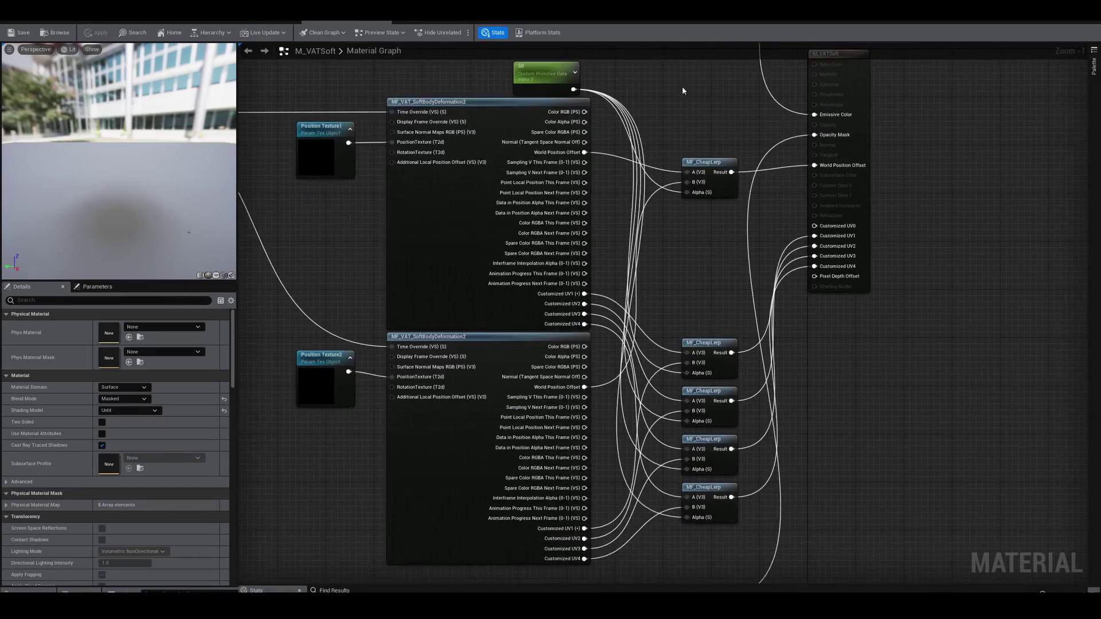
Survey the M_VATSoft graph, from the Color, Skin and Light groups to the deformation functions feeding World Position Offset
{"action": "scroll", "coordinate": [582, 253], "scroll_direction": "up", "scroll_amount": 4}
{"action": "scroll", "coordinate": [666, 292], "scroll_direction": "down", "scroll_amount": 8}
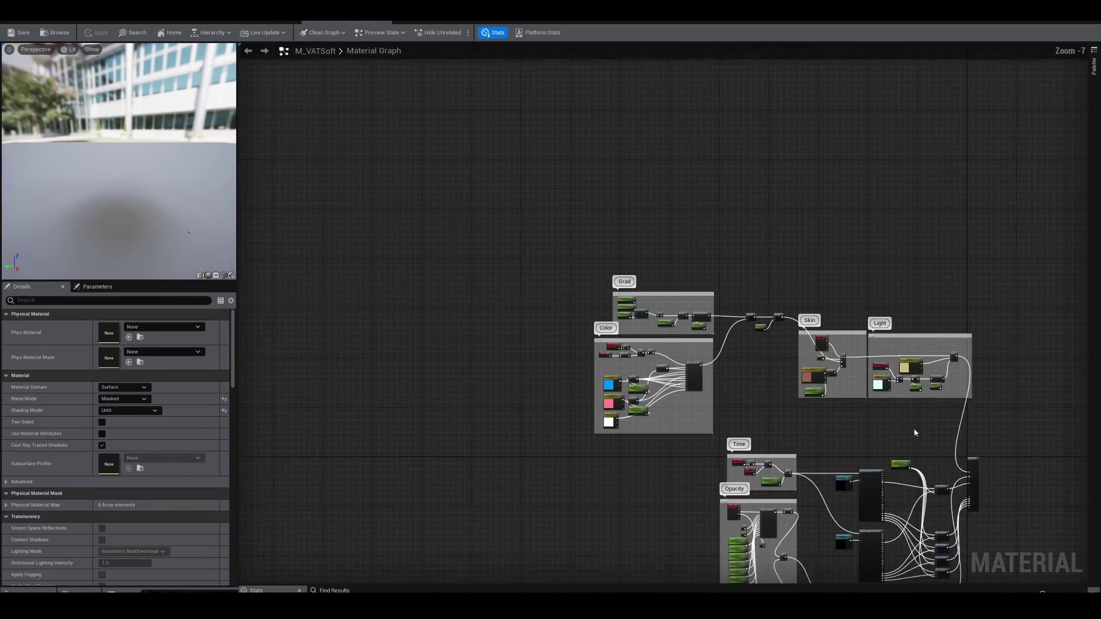
{"action": "left_click_drag", "start_coordinate": [888, 177], "coordinate": [413, 417]}
{"action": "scroll", "coordinate": [703, 319], "scroll_direction": "up", "scroll_amount": 2}
{"action": "left_click_drag", "start_coordinate": [715, 309], "coordinate": [696, 223]}
{"action": "left_click", "coordinate": [803, 427]}
{"action": "right_click_drag", "start_coordinate": [803, 427], "coordinate": [739, 202]}
{"action": "scroll", "coordinate": [835, 344], "scroll_direction": "up", "scroll_amount": 3}
{"action": "right_click_drag", "start_coordinate": [834, 343], "coordinate": [776, 266]}
{"action": "scroll", "coordinate": [789, 241], "scroll_direction": "down", "scroll_amount": 1}
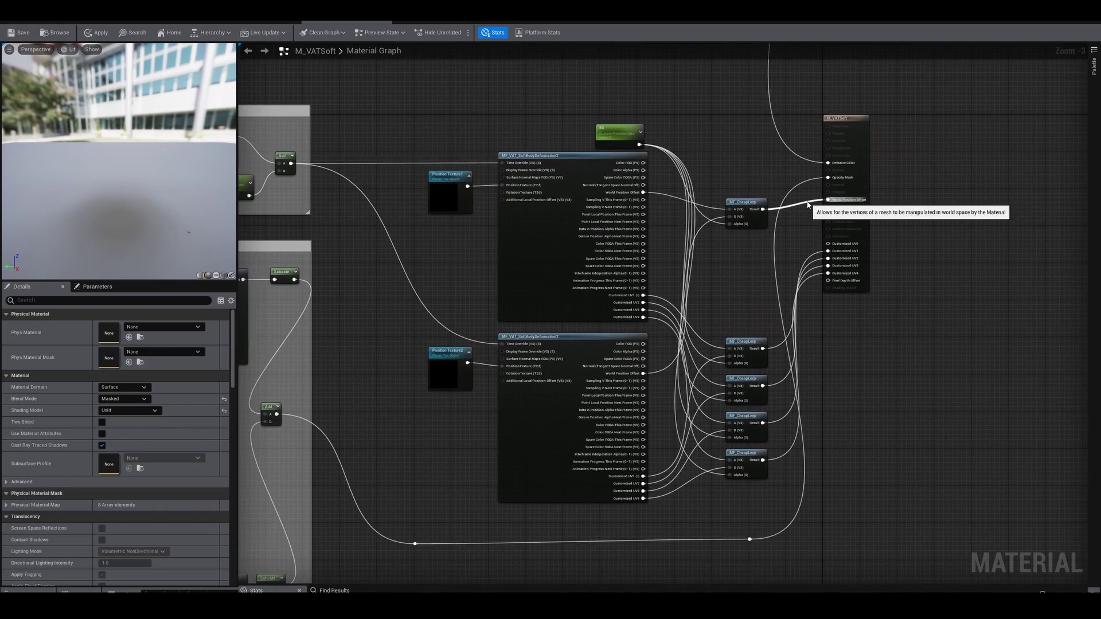
{"action": "scroll", "coordinate": [809, 185], "scroll_direction": "down", "scroll_amount": 2}
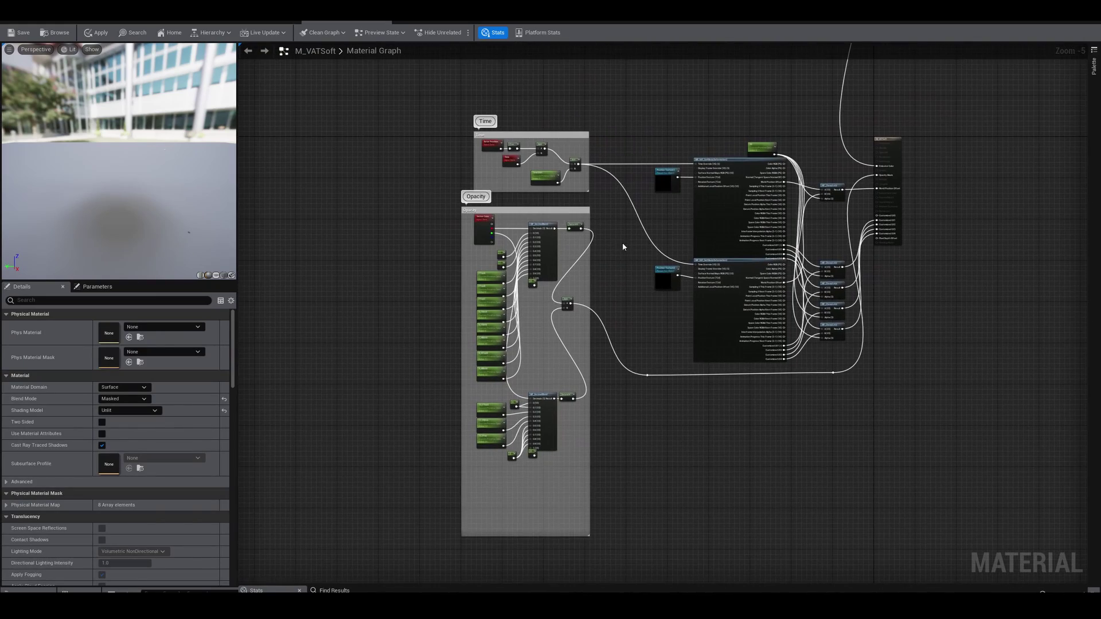
Move the Opacity comment group down and away from the Time group to expose its Opacity Mask connection
{"action": "left_click_drag", "start_coordinate": [568, 209], "coordinate": [529, 283]}
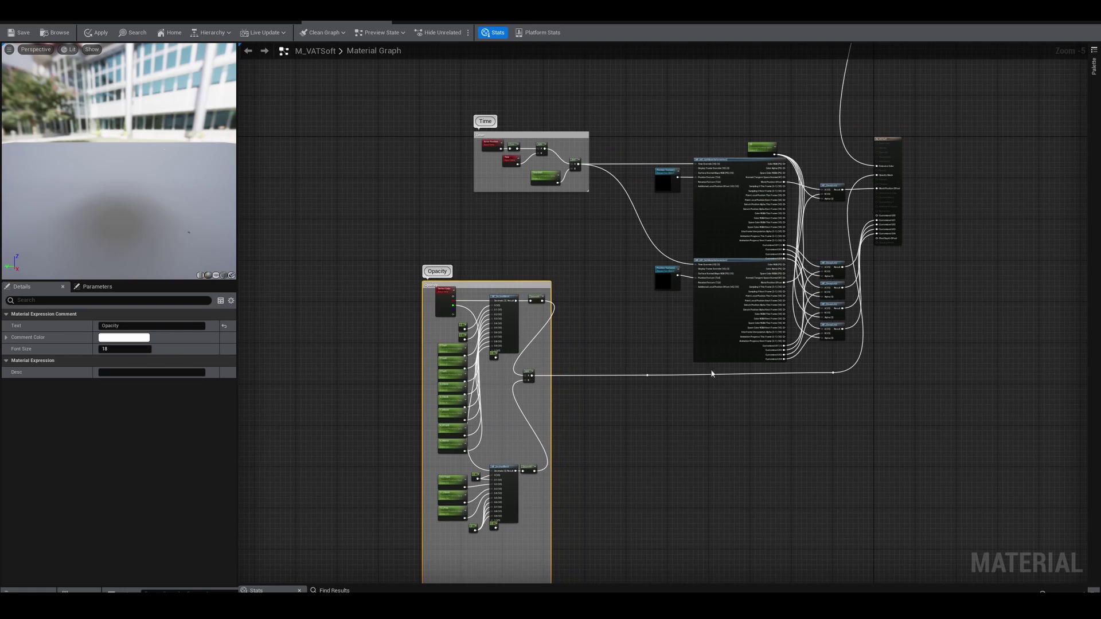
{"action": "right_click_drag", "start_coordinate": [613, 234], "coordinate": [542, 261]}
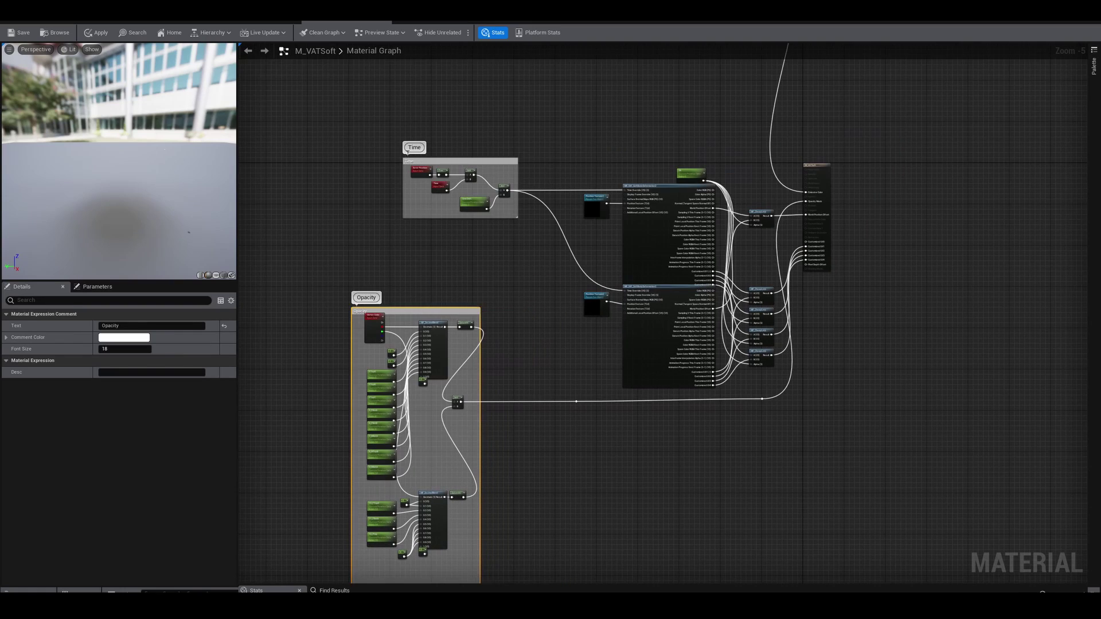
{"action": "left_click_drag", "start_coordinate": [397, 148], "coordinate": [518, 222]}
{"action": "left_click", "coordinate": [816, 134]}
Select the Position Texture1 parameter feeding the upper MF_VAT_SoftBodyDeformation2 function to inspect its settings
{"action": "scroll", "coordinate": [816, 134], "scroll_direction": "up", "scroll_amount": 5}
{"action": "right_click_drag", "start_coordinate": [359, 380], "coordinate": [553, 266]}
{"action": "left_click", "coordinate": [552, 265]}
{"action": "right_click_drag", "start_coordinate": [457, 285], "coordinate": [524, 271]}
{"action": "left_click", "coordinate": [537, 164]}
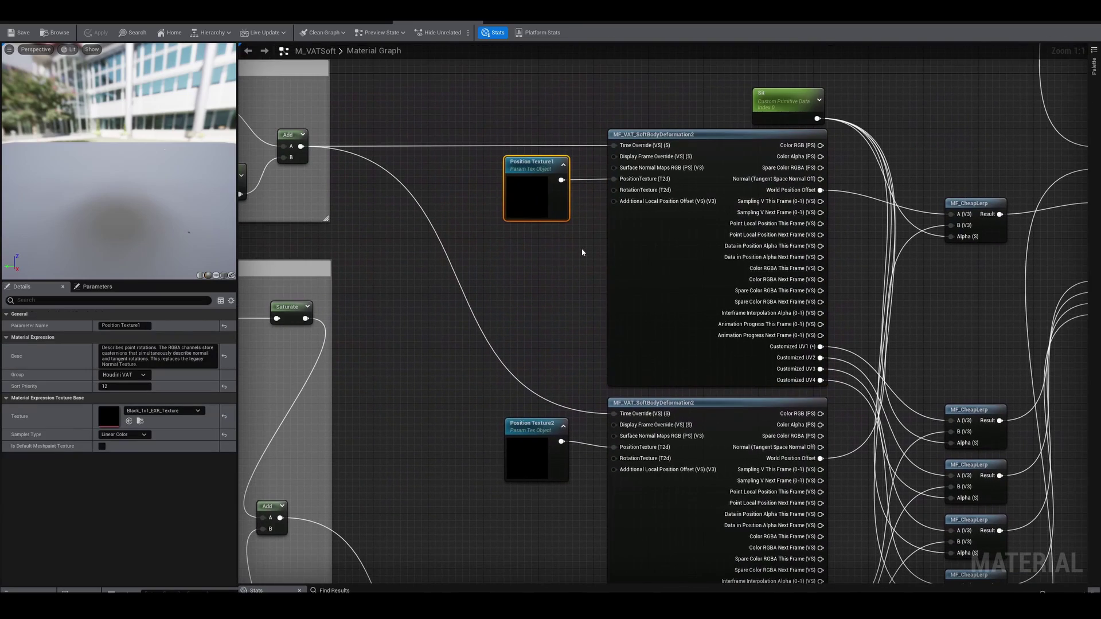
Open MF_VAT_SoftBodyDeformation2, inspect its PositionTexture input, and return to the M_VATSoft graph
{"action": "double_click", "coordinate": [648, 281]}
{"action": "scroll", "coordinate": [831, 281], "scroll_direction": "down", "scroll_amount": 5}
{"action": "scroll", "coordinate": [830, 281], "scroll_direction": "up", "scroll_amount": 5}
{"action": "right_click_drag", "start_coordinate": [820, 310], "coordinate": [653, 291]}
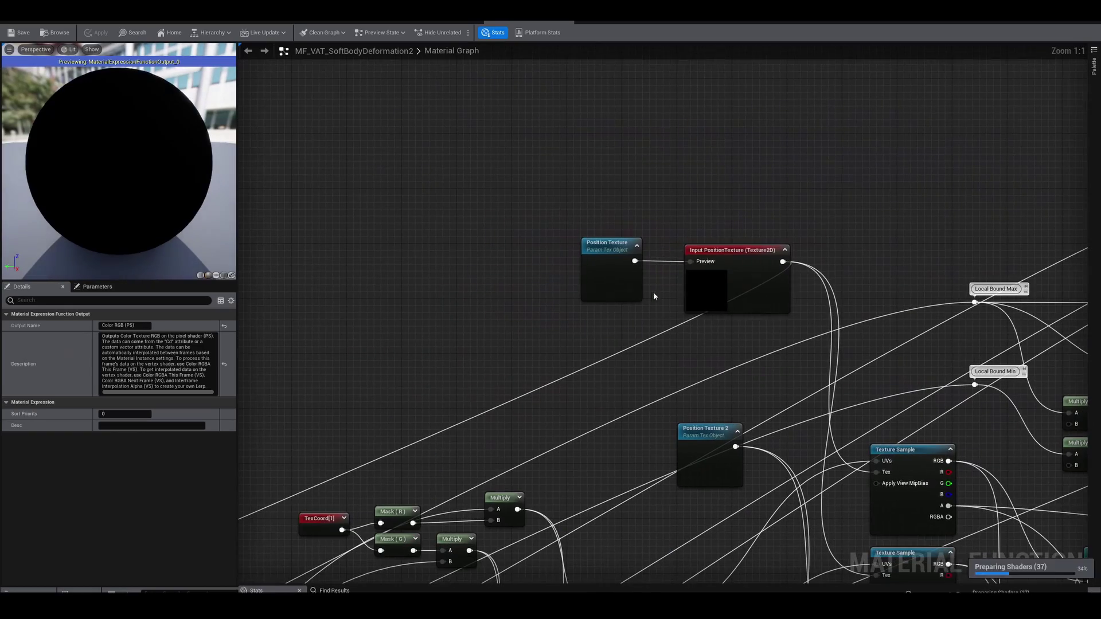
{"action": "left_click", "coordinate": [702, 284]}
{"action": "left_click", "coordinate": [467, 23]}
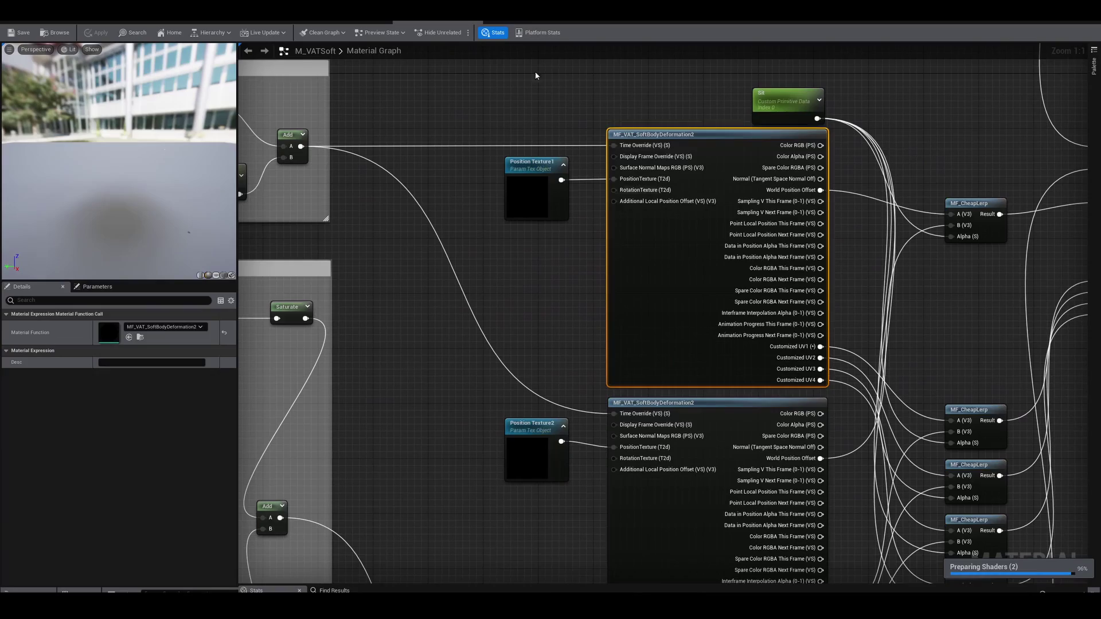
Trace both position textures through the deformation functions to the MF_CheapLerp nodes that blend their outputs
{"action": "left_click", "coordinate": [537, 212]}
{"action": "right_click_drag", "start_coordinate": [539, 272], "coordinate": [457, 235]}
{"action": "scroll", "coordinate": [477, 236], "scroll_direction": "down", "scroll_amount": 3}
{"action": "scroll", "coordinate": [761, 246], "scroll_direction": "up", "scroll_amount": 2}
{"action": "left_click_drag", "start_coordinate": [766, 140], "coordinate": [706, 493]}
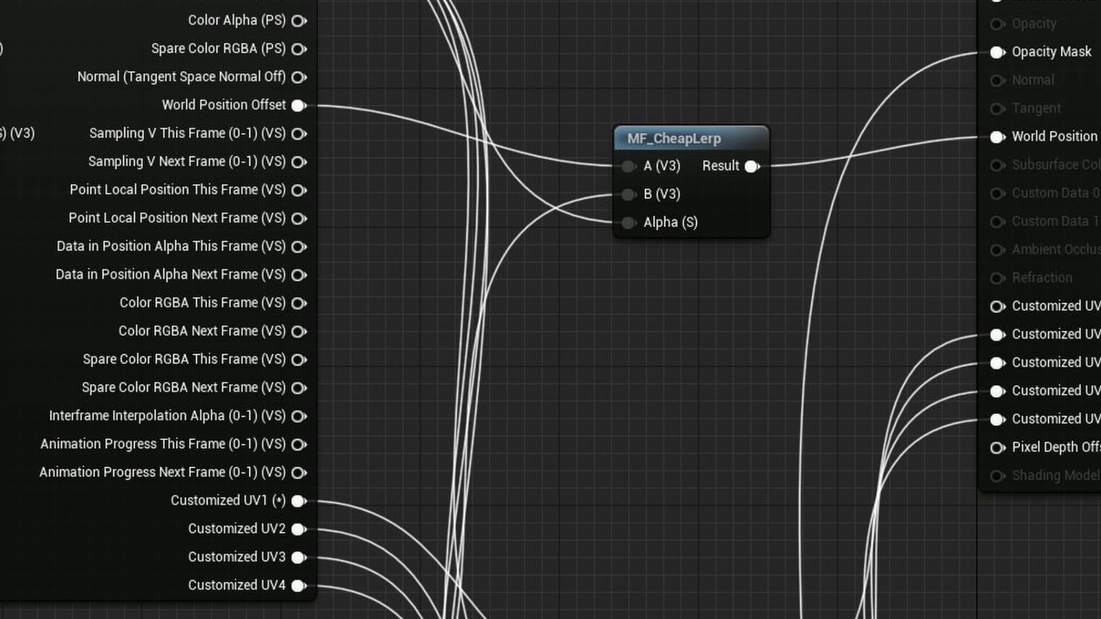
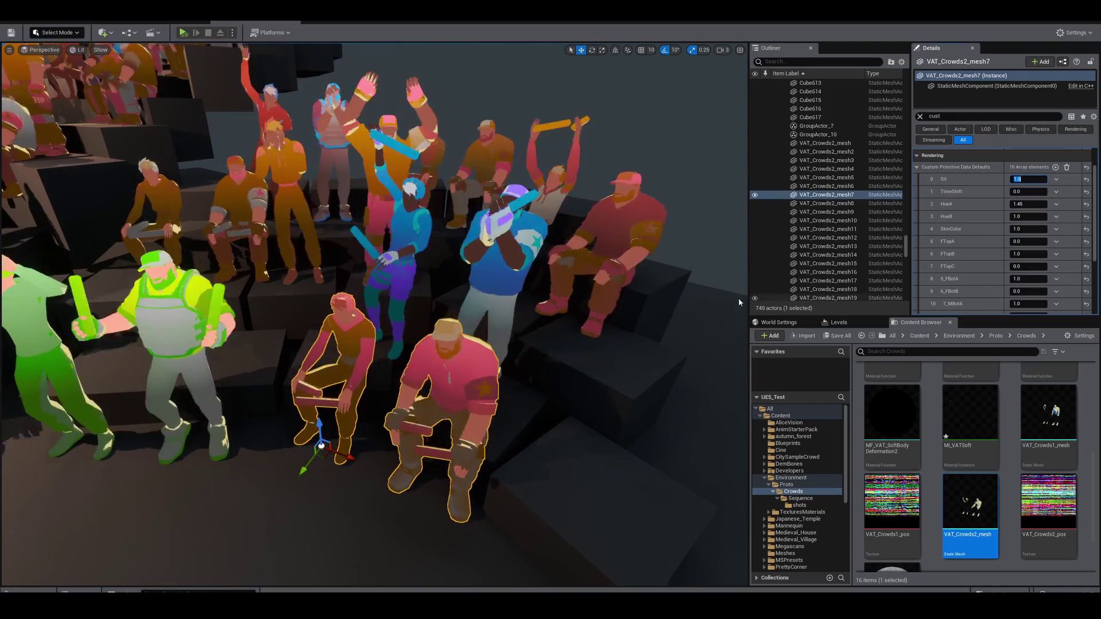
Filter VAT_Crowds_mesh8's details by "custom" and enlarge the details area to show its custom primitive data
{"action": "scroll", "coordinate": [1009, 241], "scroll_direction": "down", "scroll_amount": 4}
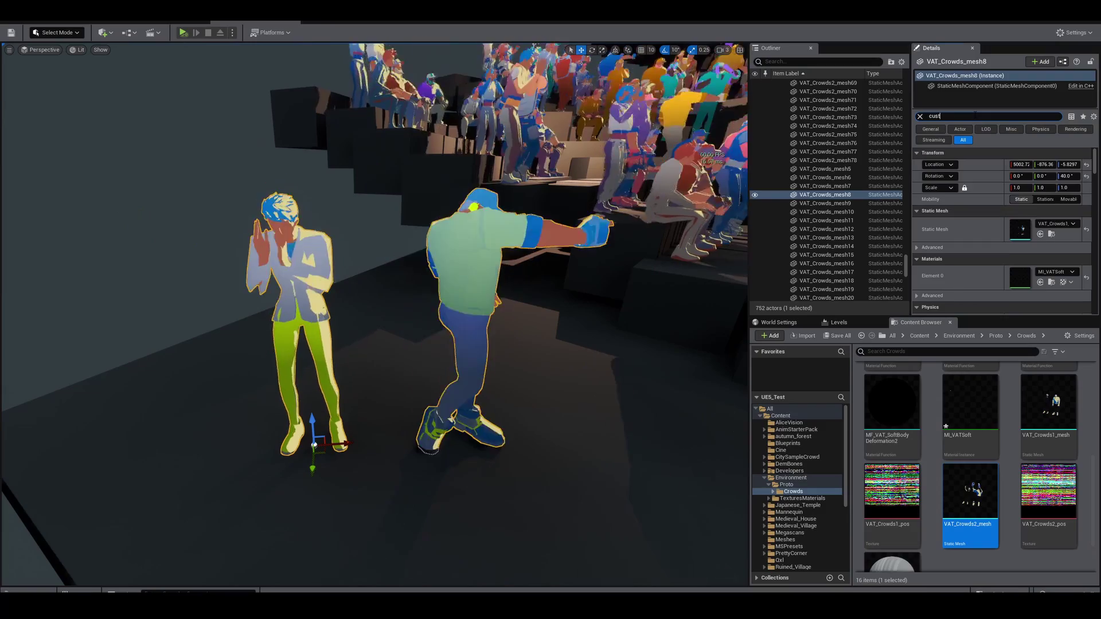
{"action": "type", "text": "om"}
{"action": "left_click_drag", "start_coordinate": [984, 317], "coordinate": [988, 438]}
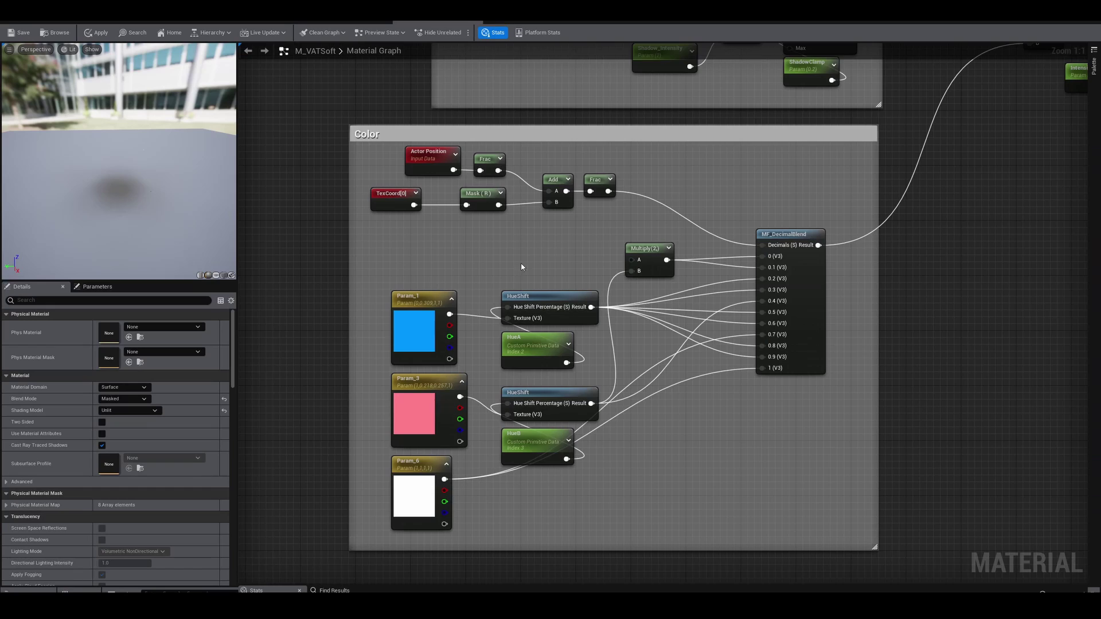
Check HueA in the Color group, add a scalar parameter using custom primitive data index 35, and return to the level
{"action": "right_click_drag", "start_coordinate": [557, 273], "coordinate": [586, 185]}
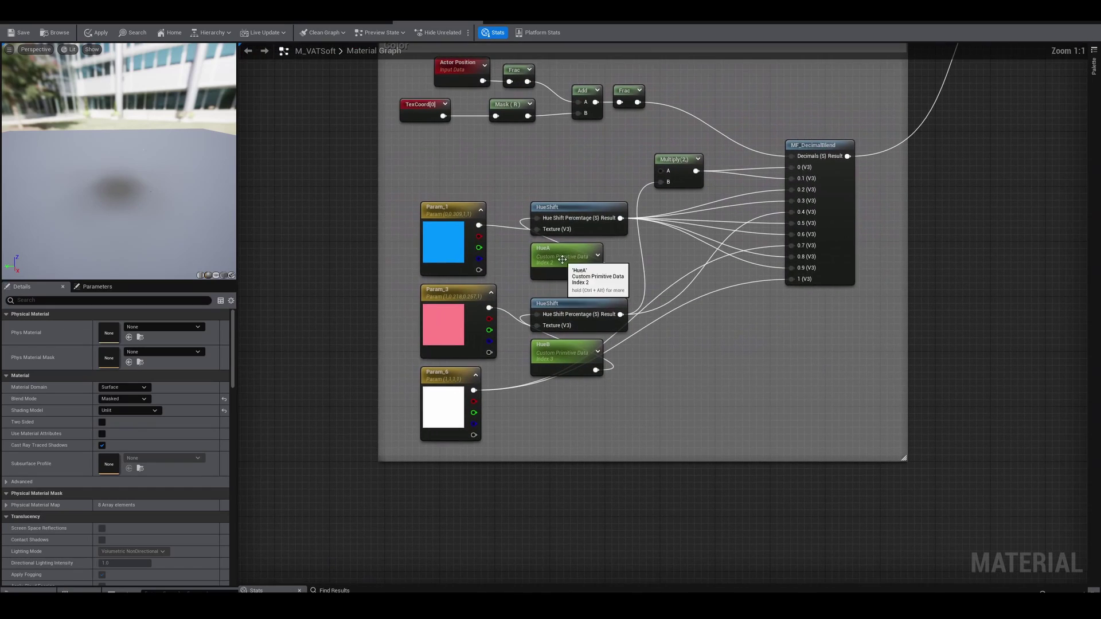
{"action": "left_click", "coordinate": [564, 263]}
{"action": "left_click", "coordinate": [724, 369]}
{"action": "left_click", "coordinate": [729, 366]}
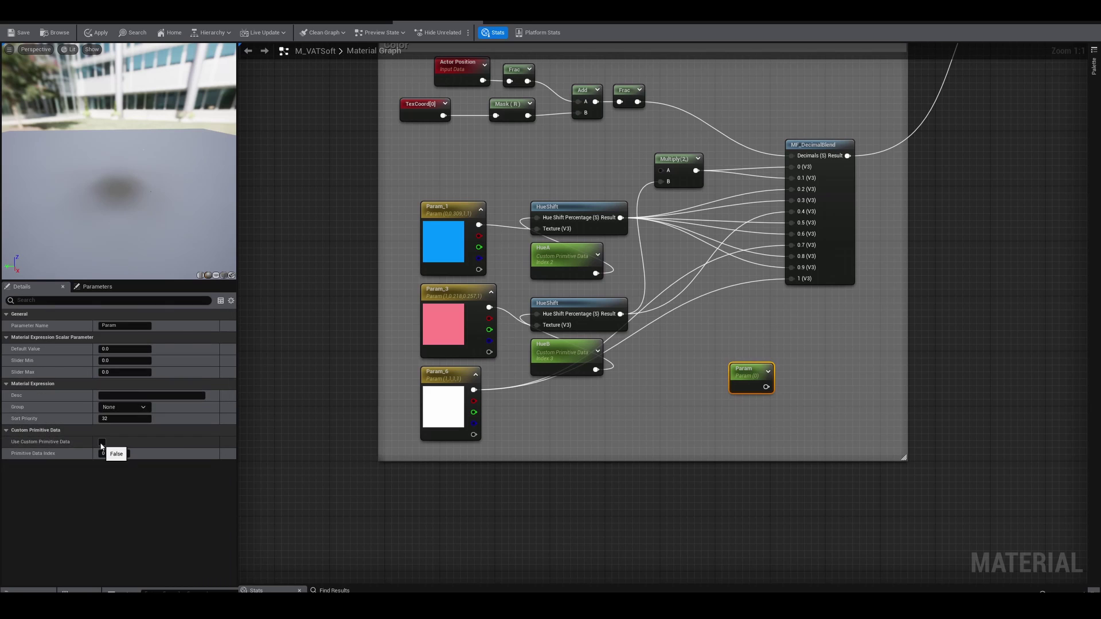
{"action": "left_click", "coordinate": [102, 443]}
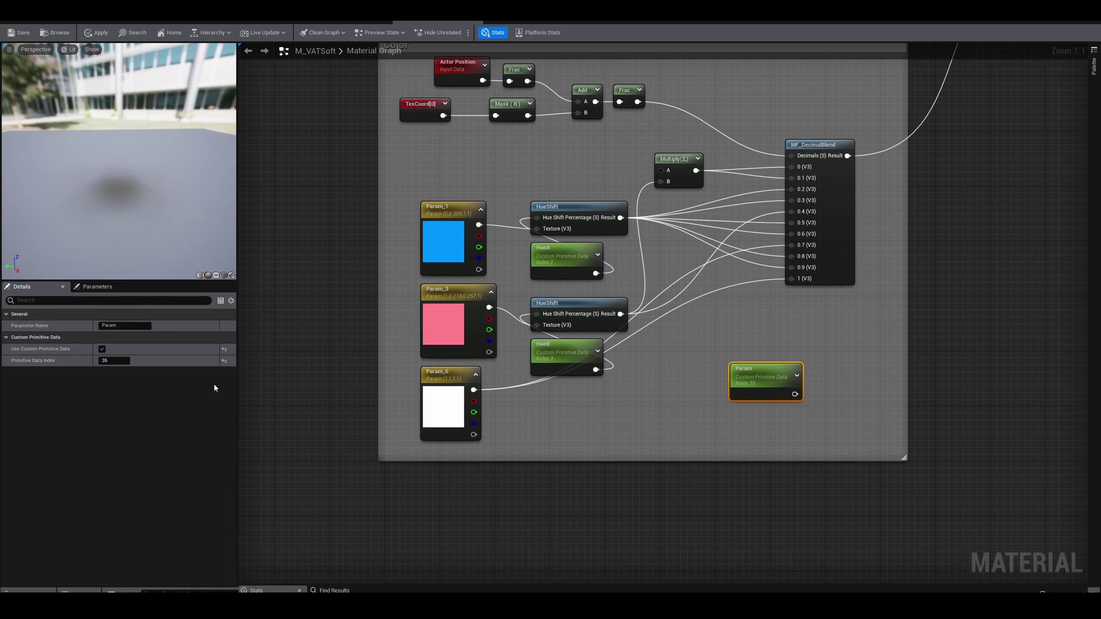
{"action": "left_click", "coordinate": [255, 23]}
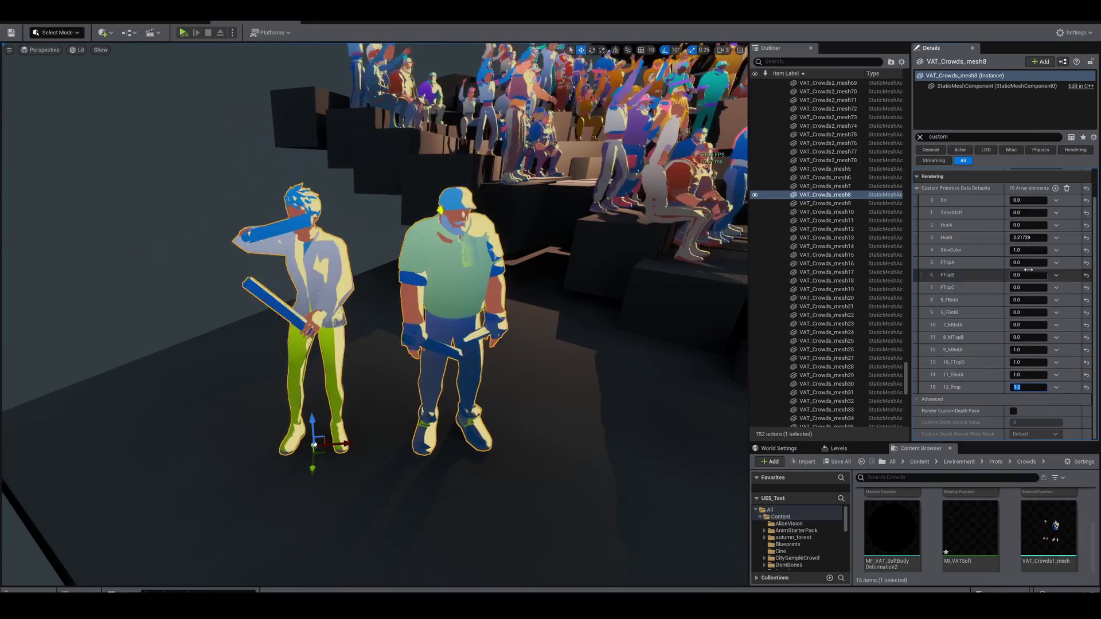
Set SkinColor to 0.5 and 9_MBotA to 0 in VAT_Crowds_mesh8's custom primitive data
{"action": "key", "text": "BackSpace"}
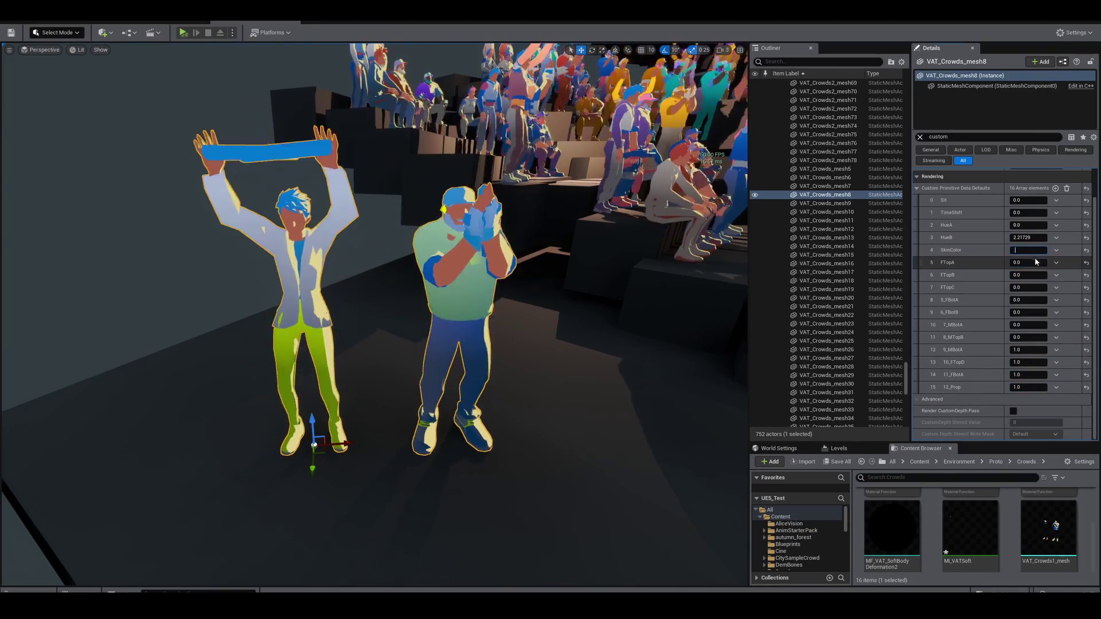
{"action": "left_click", "coordinate": [1029, 349]}
{"action": "type", "text": "0"}
{"action": "key", "text": "Return"}
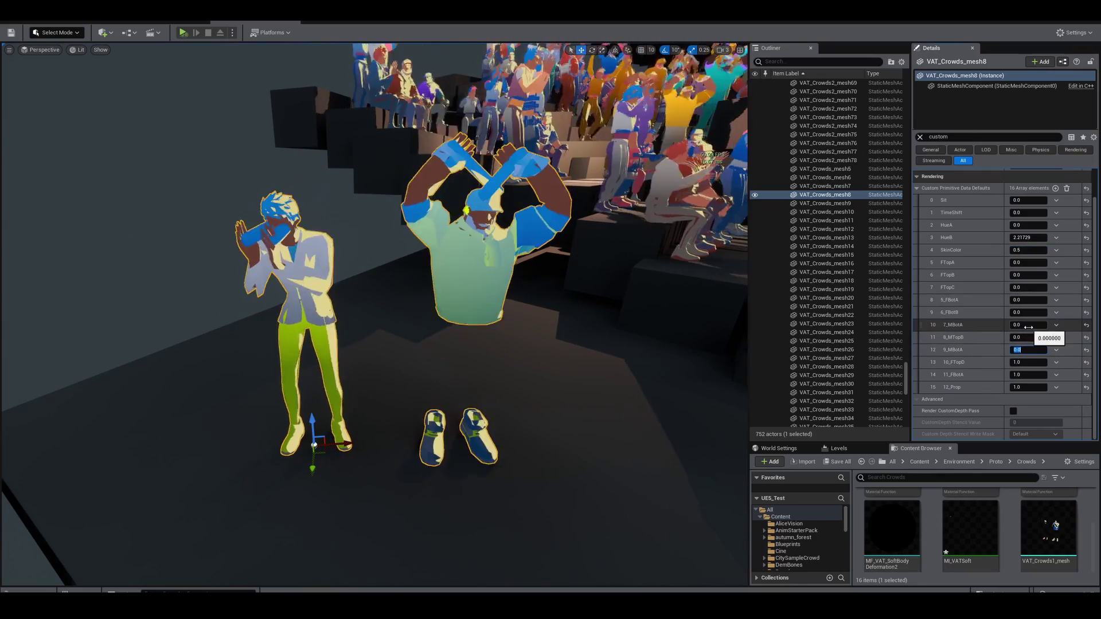
Change VAT_Crowds_mesh8's clothing by setting 7_MBotA to 1, 10_FTopD to 0 and FTopB to 1
{"action": "left_click", "coordinate": [1028, 361]}
{"action": "type", "text": "0"}
{"action": "key", "text": "Return"}
{"action": "left_click", "coordinate": [1028, 262]}
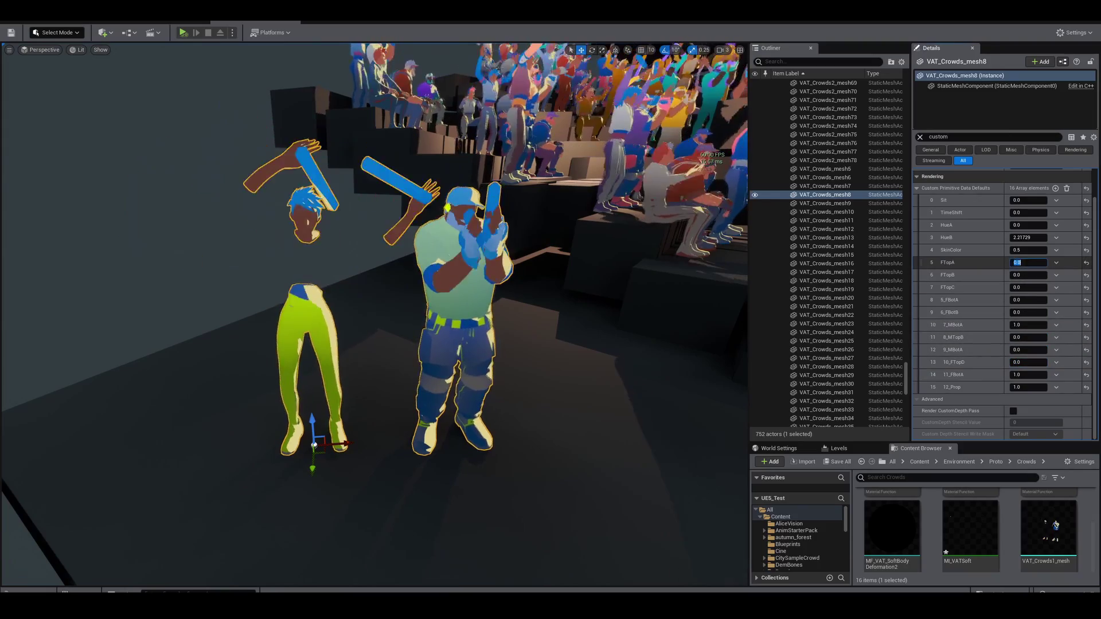
{"action": "left_click", "coordinate": [1026, 274]}
{"action": "type", "text": "1"}
{"action": "key", "text": "Return"}
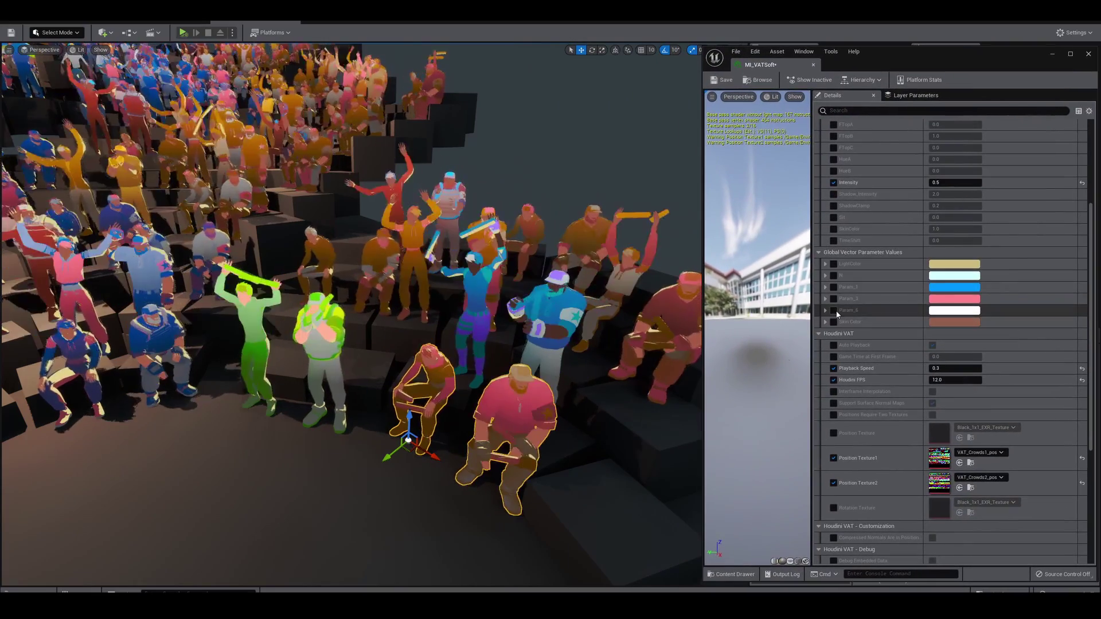
Override Param_3 in MI_VATSoft with a light cyan, sRGB hex 80F8FFFF
{"action": "left_click", "coordinate": [833, 299]}
{"action": "left_click", "coordinate": [954, 299]}
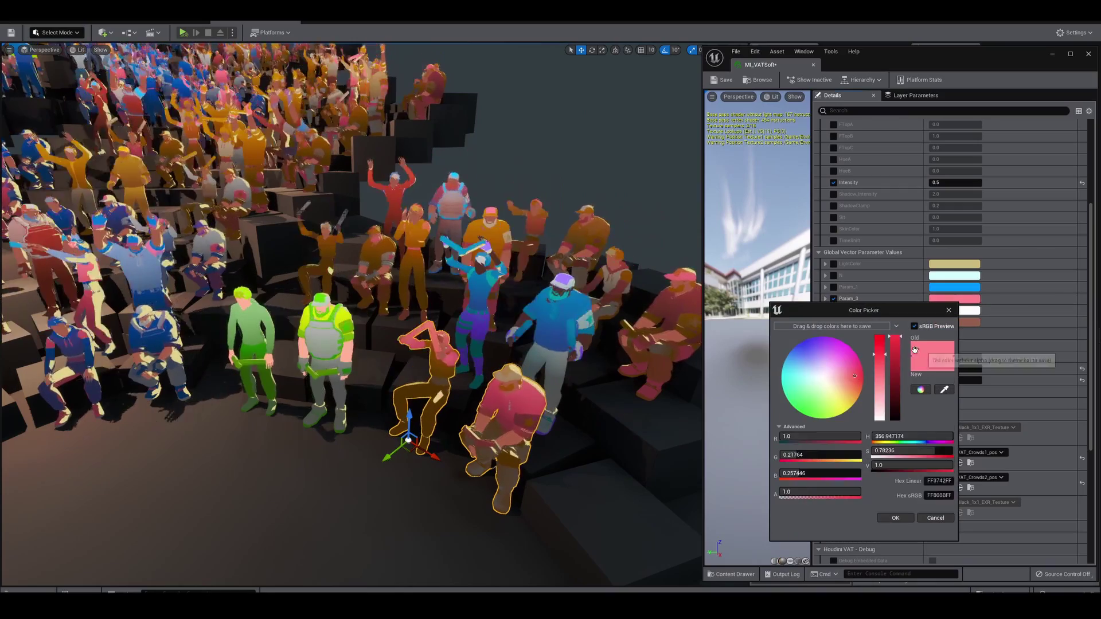
{"action": "left_click", "coordinate": [817, 381]}
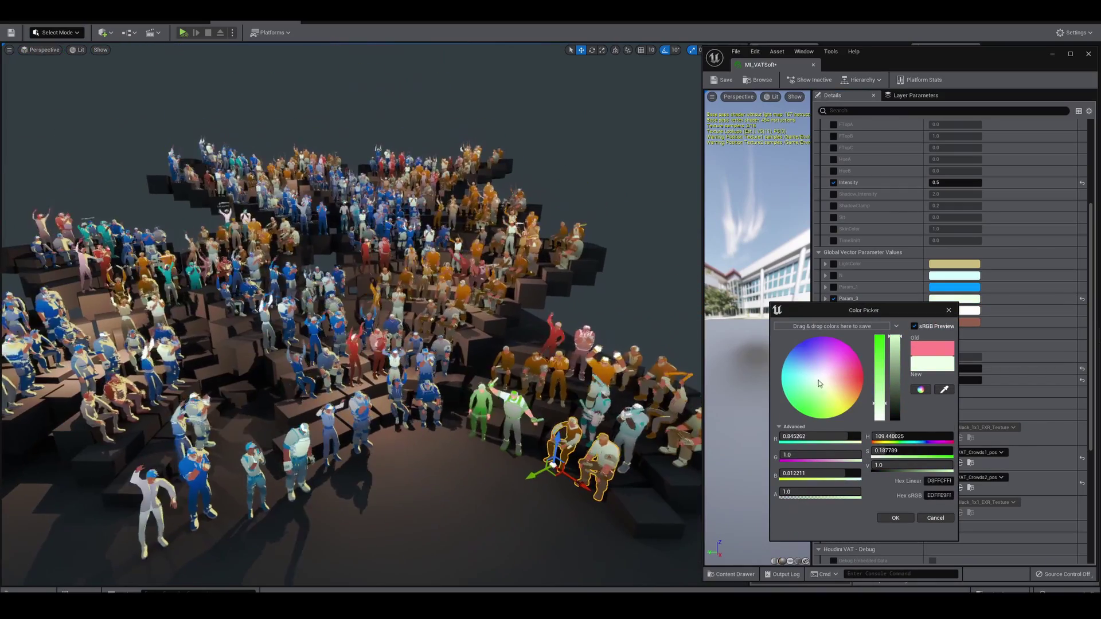
{"action": "left_click", "coordinate": [801, 370]}
{"action": "left_click_drag", "start_coordinate": [790, 404], "coordinate": [790, 375]}
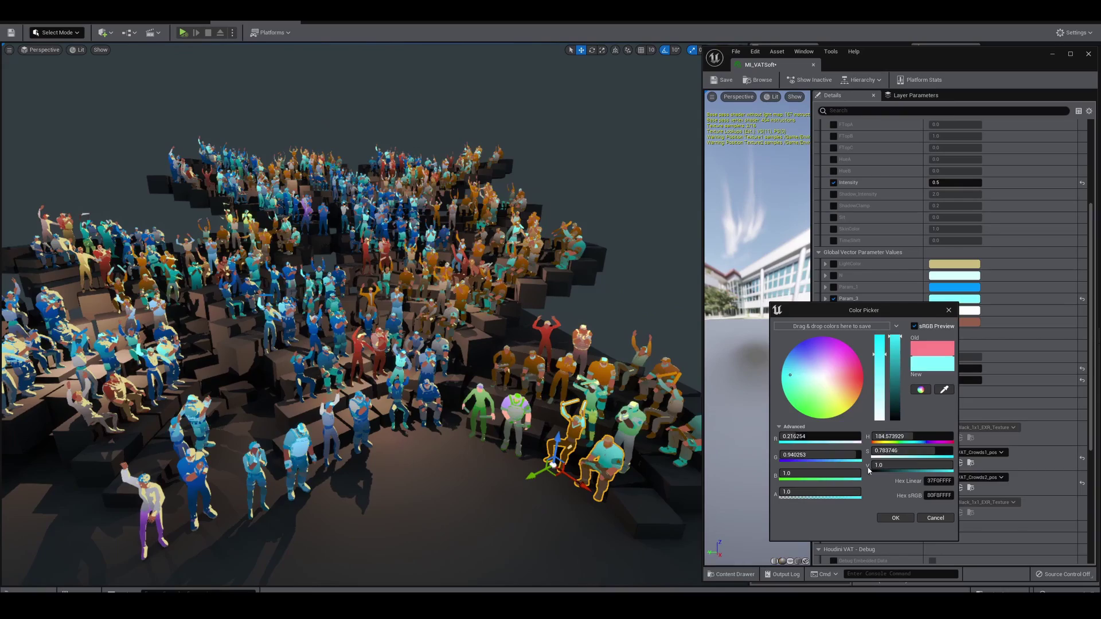
{"action": "left_click", "coordinate": [895, 518]}
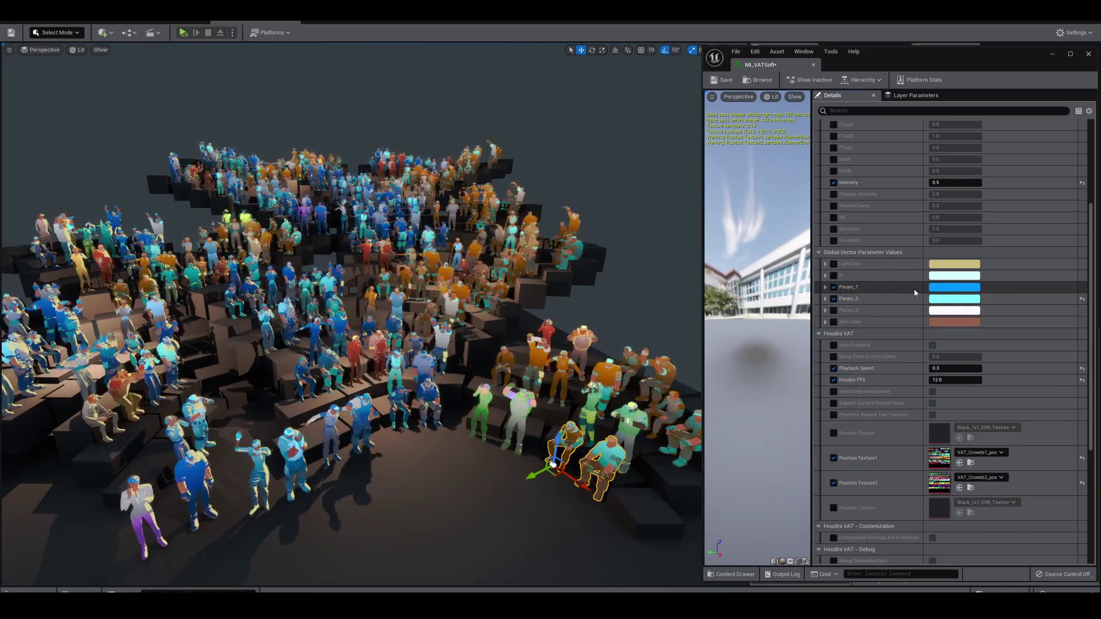
Override Param_1 in MI_VATSoft with a saturated orange and view the recoloured crowd
{"action": "left_click", "coordinate": [954, 287]}
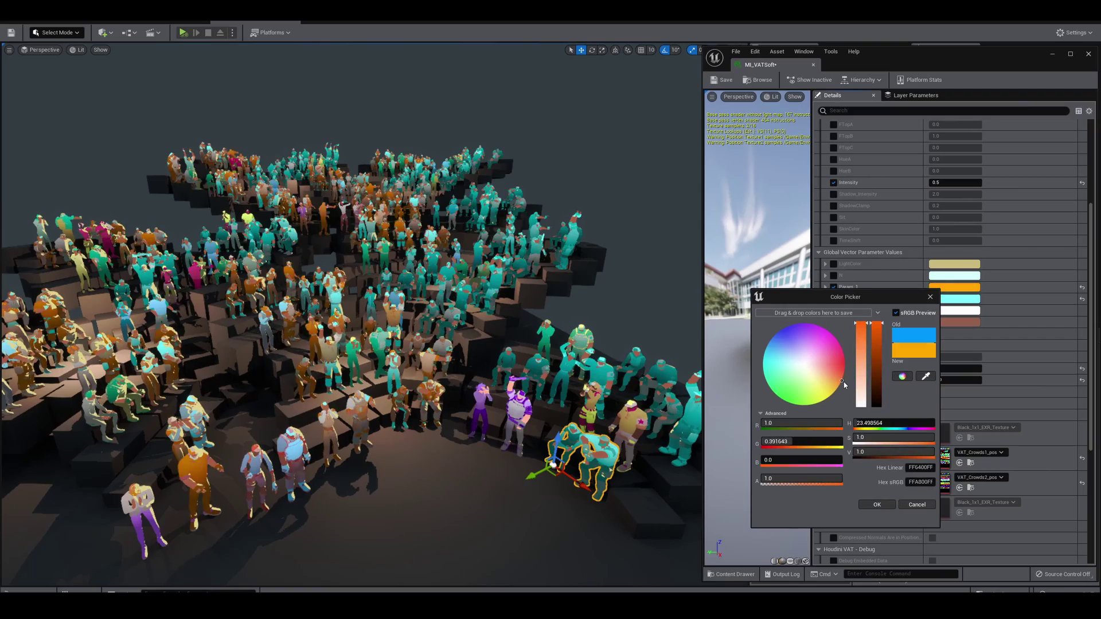
{"action": "left_click", "coordinate": [877, 505]}
{"action": "mouse_move", "coordinate": [516, 355]}
{"action": "right_mouse_down"}
{"action": "mouse_move", "coordinate": [585, 367]}
{"action": "mouse_move", "coordinate": [504, 356]}
{"action": "right_mouse_up"}
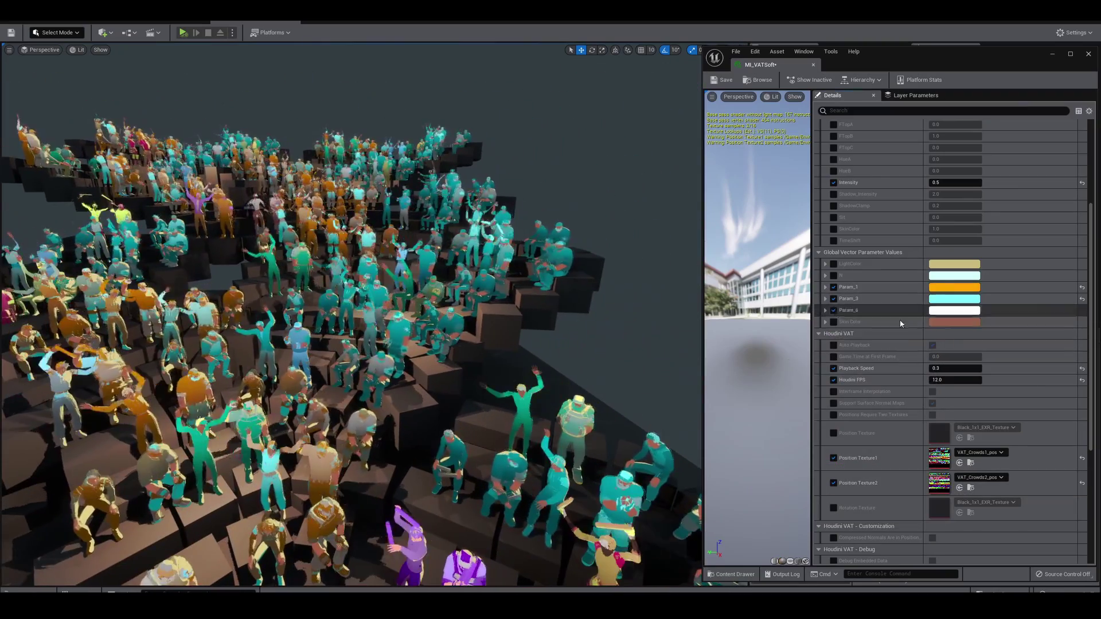
Override Param_6 in MI_VATSoft with a light blue, hue about 227, and view the recoloured crowd
{"action": "left_click", "coordinate": [954, 310]}
{"action": "mouse_move", "coordinate": [810, 391]}
{"action": "left_mouse_down"}
{"action": "mouse_move", "coordinate": [828, 375]}
{"action": "mouse_move", "coordinate": [832, 387]}
{"action": "left_mouse_up"}
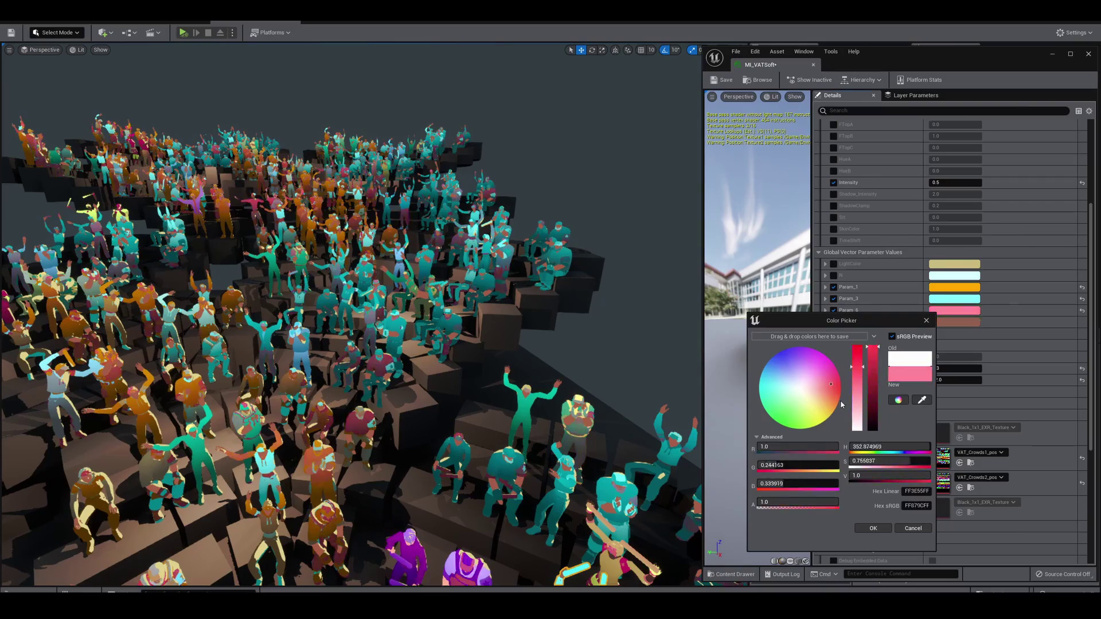
{"action": "left_click", "coordinate": [777, 365]}
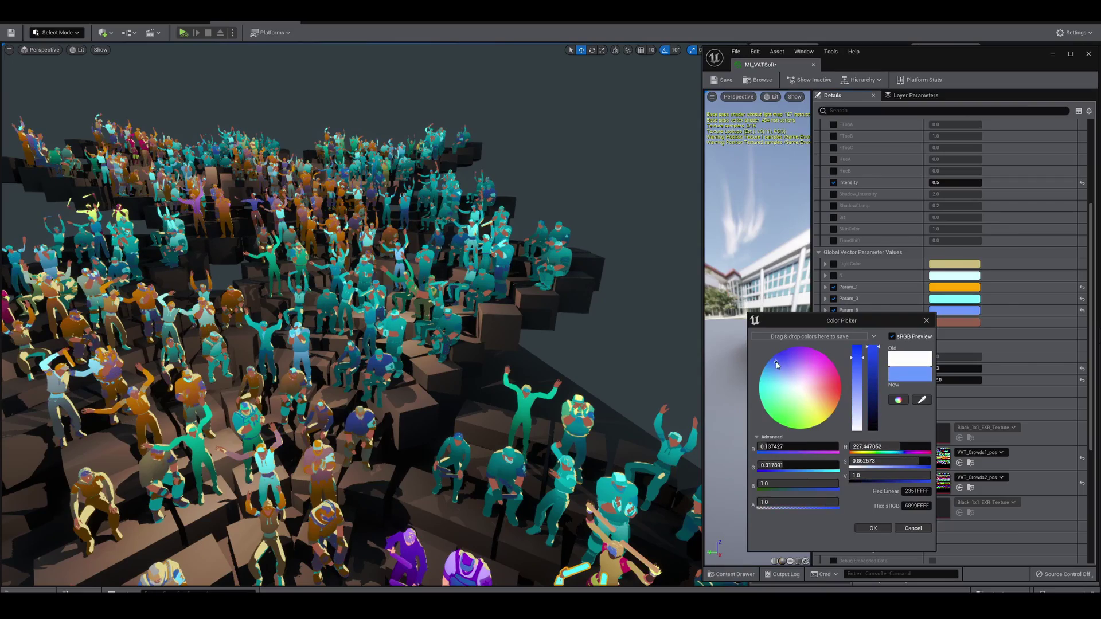
{"action": "left_click", "coordinate": [873, 528]}
{"action": "scroll", "coordinate": [372, 314], "scroll_direction": "down", "scroll_amount": 3}
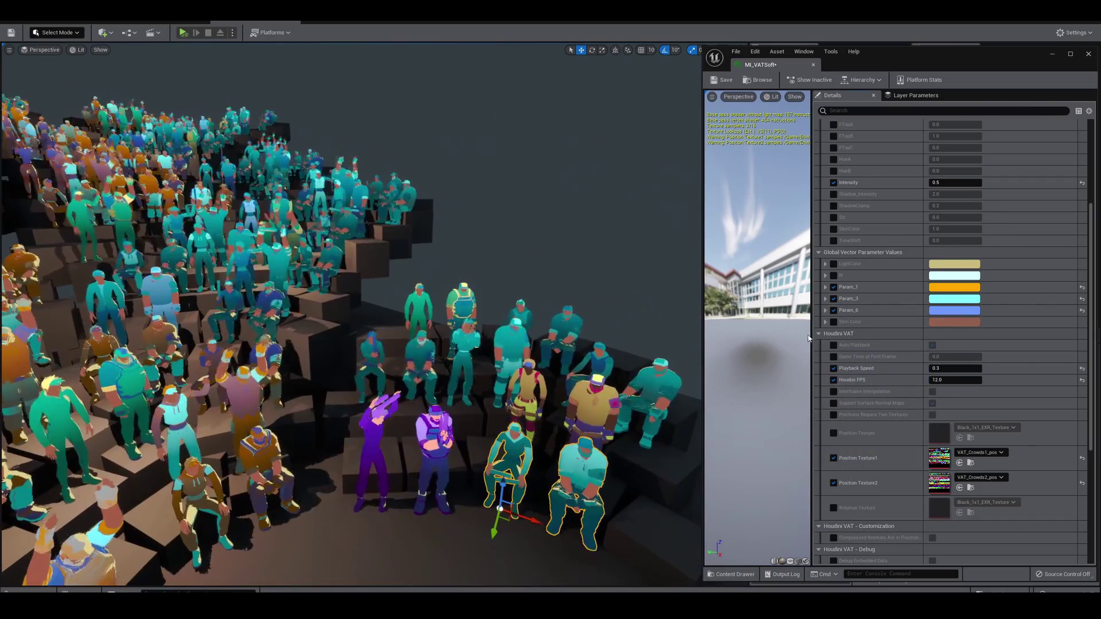
Look through the global colour and Houdini VAT parameters of MI_VATSoft, and clear its window from the level view
{"action": "scroll", "coordinate": [874, 304], "scroll_direction": "up", "scroll_amount": 3}
{"action": "scroll", "coordinate": [884, 318], "scroll_direction": "down", "scroll_amount": 2}
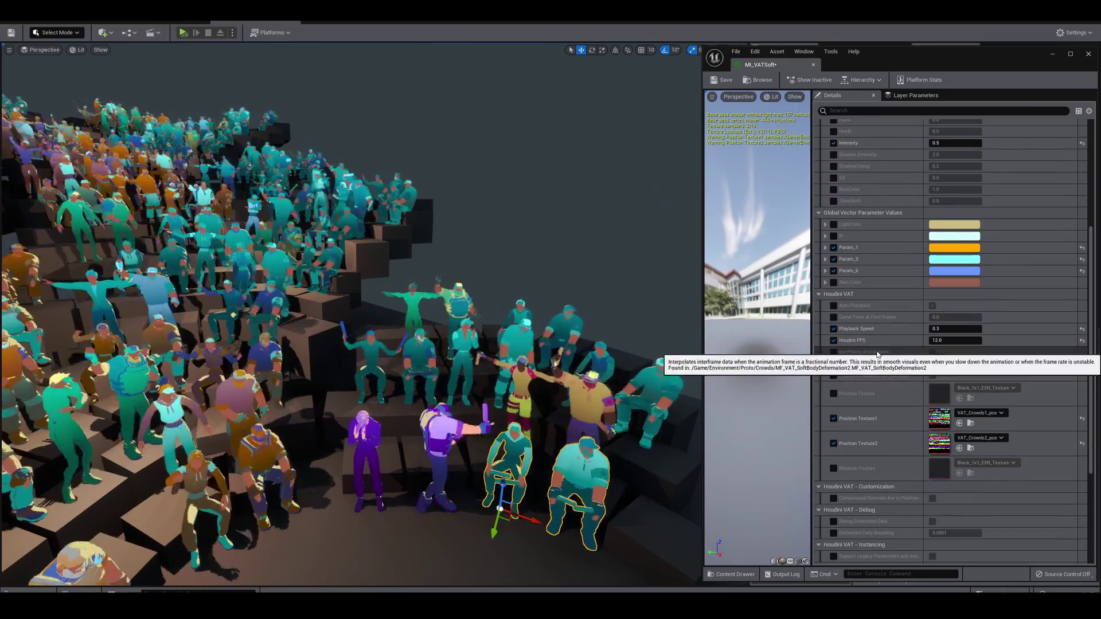
{"action": "scroll", "coordinate": [864, 392], "scroll_direction": "down", "scroll_amount": 4}
{"action": "scroll", "coordinate": [869, 397], "scroll_direction": "down", "scroll_amount": 3}
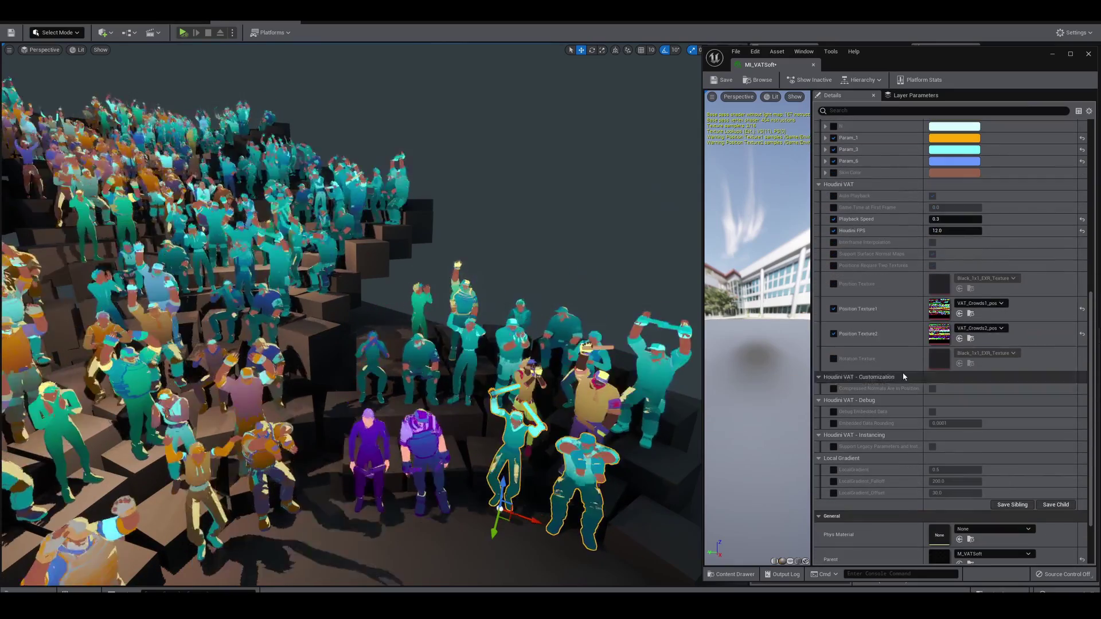
{"action": "left_click_drag", "start_coordinate": [906, 57], "coordinate": [1100, 86]}
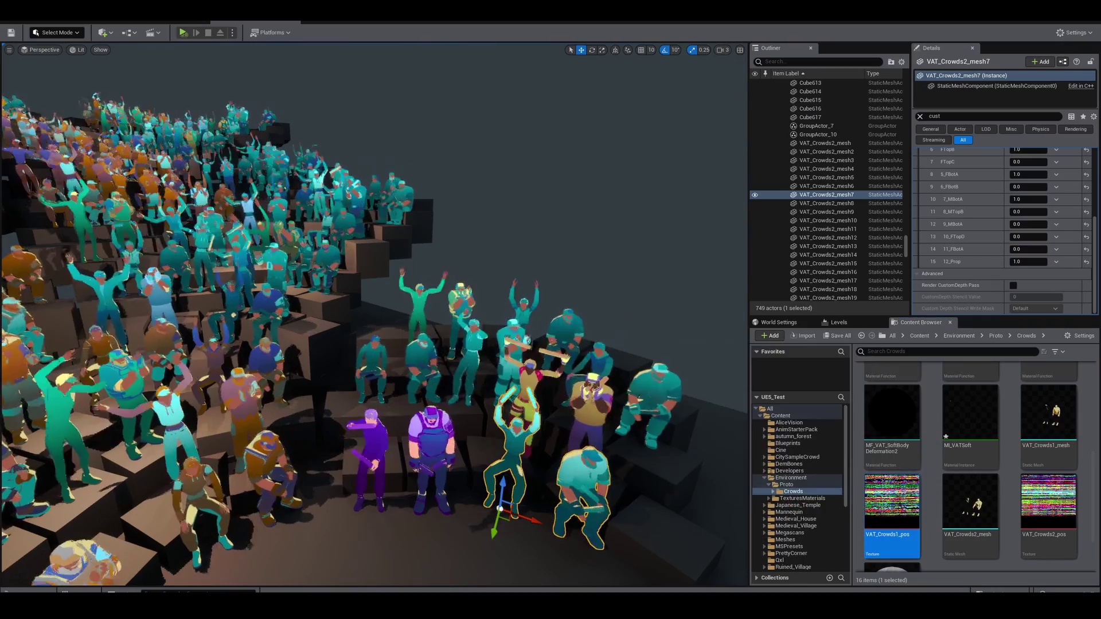
Open the M_VATSoft material graph and examine the Opacity group's Vertex Color, custom primitive data and MF_DecimalBlend nodes
{"action": "double_click", "coordinate": [910, 505]}
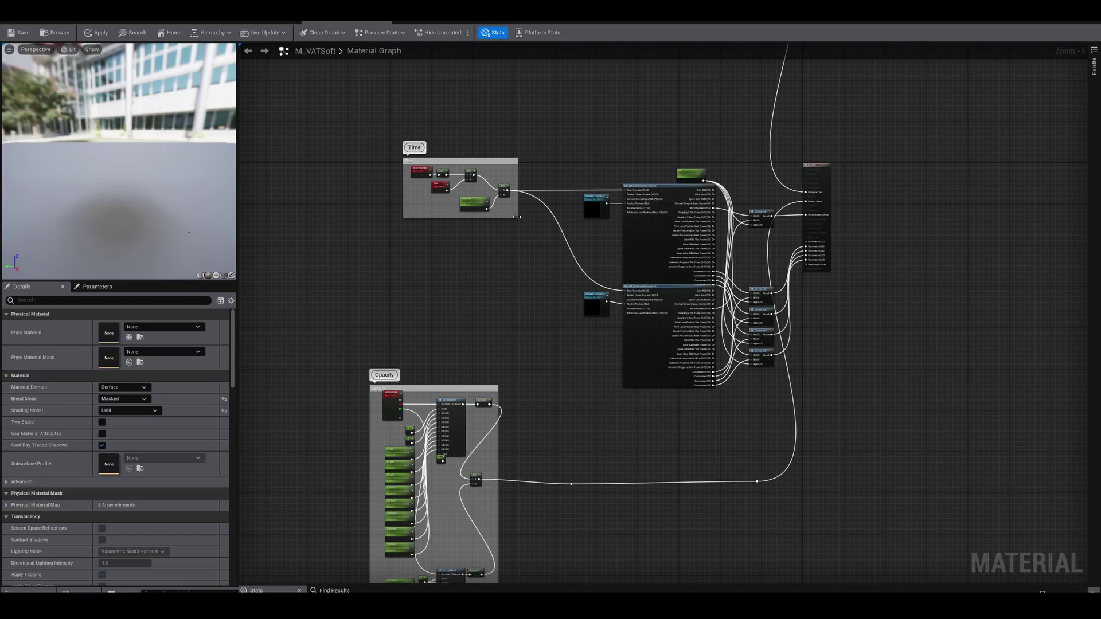
{"action": "right_click_drag", "start_coordinate": [567, 428], "coordinate": [582, 354]}
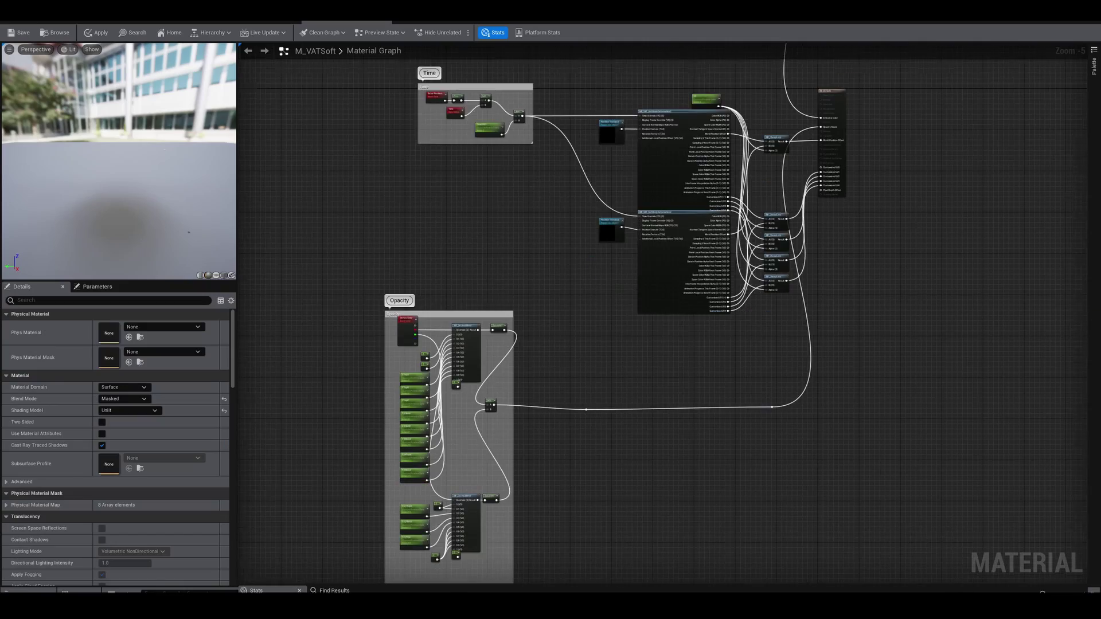
{"action": "scroll", "coordinate": [505, 353], "scroll_direction": "up", "scroll_amount": 6}
{"action": "left_click", "coordinate": [582, 275]}
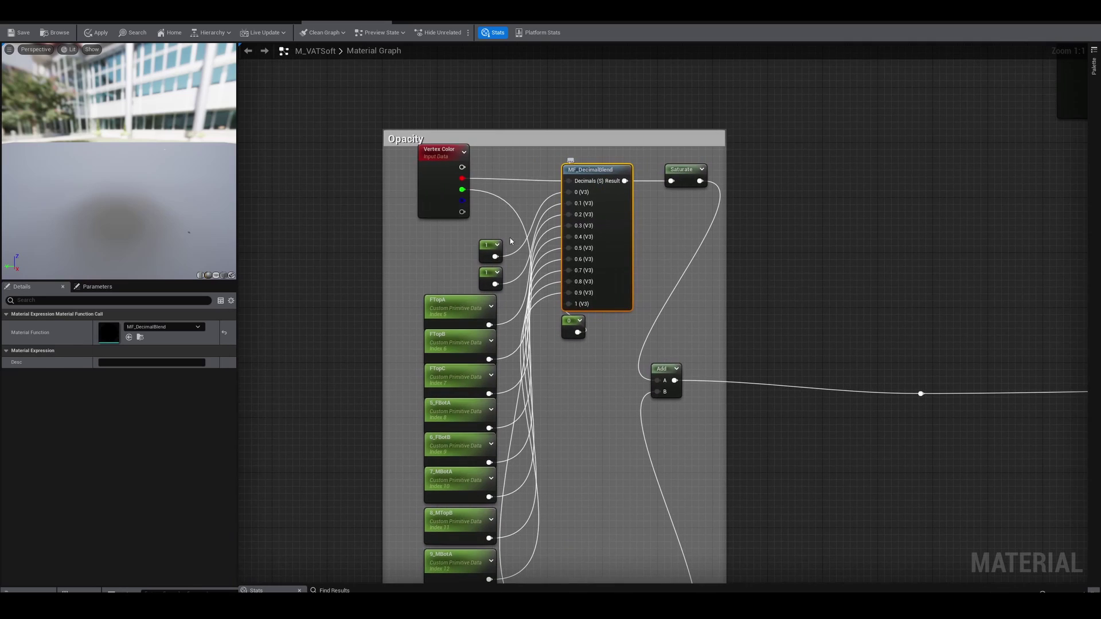
{"action": "left_click", "coordinate": [445, 202]}
{"action": "scroll", "coordinate": [151, 210], "scroll_direction": "down", "scroll_amount": 3}
{"action": "left_click_drag", "start_coordinate": [141, 194], "coordinate": [152, 211]}
Open the MF_DecimalBlend material function from the Opacity group and examine its full graph
{"action": "left_click", "coordinate": [602, 240]}
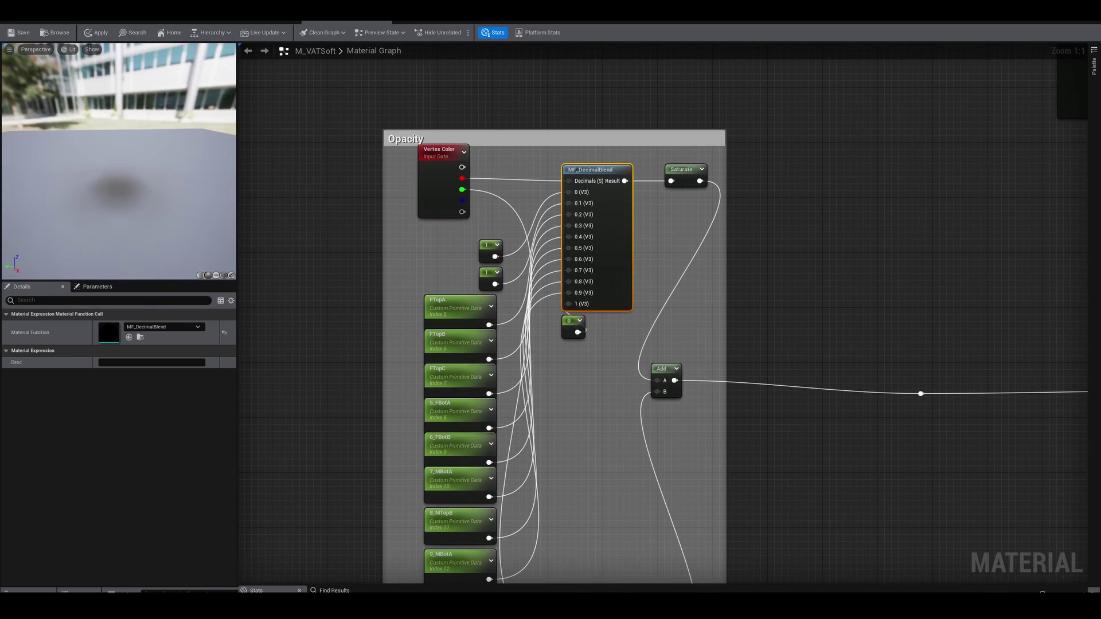
{"action": "double_click", "coordinate": [602, 241]}
{"action": "left_click", "coordinate": [497, 323]}
{"action": "scroll", "coordinate": [497, 323], "scroll_direction": "down", "scroll_amount": 2}
{"action": "right_click_drag", "start_coordinate": [497, 324], "coordinate": [971, 194]}
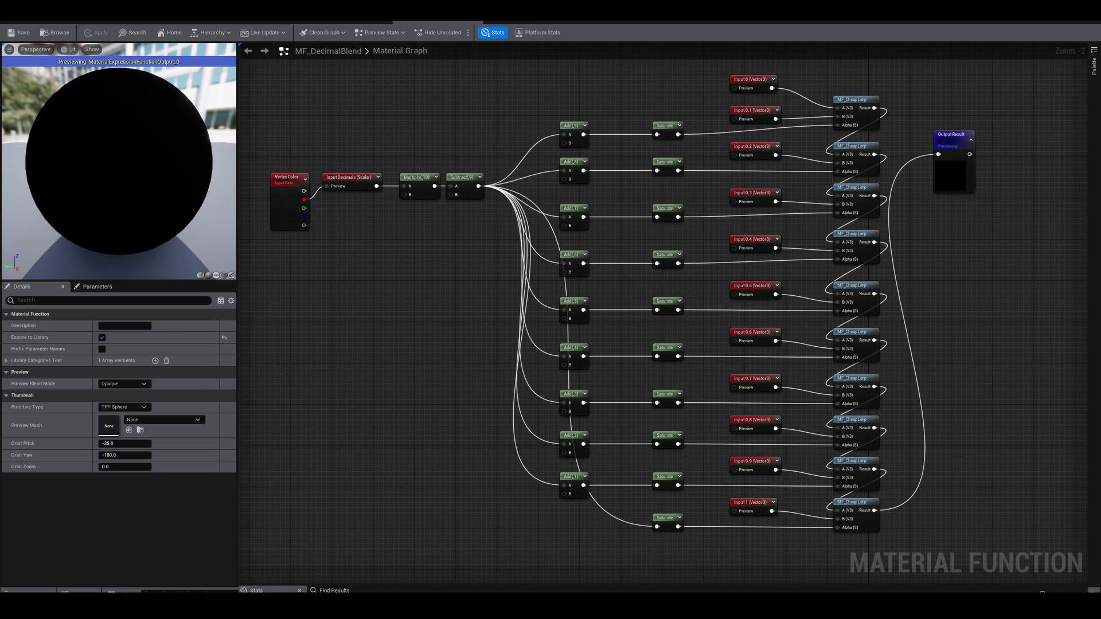
Switch to the browser and review the ArtStation article on vertex colour variations, including its red gradient, lerp function and flat colour examples
{"action": "left_click_drag", "start_coordinate": [1098, 241], "coordinate": [724, 85]}
{"action": "double_click", "coordinate": [724, 85]}
{"action": "scroll", "coordinate": [583, 275], "scroll_direction": "down", "scroll_amount": 20}
{"action": "scroll", "coordinate": [591, 333], "scroll_direction": "down", "scroll_amount": 20}
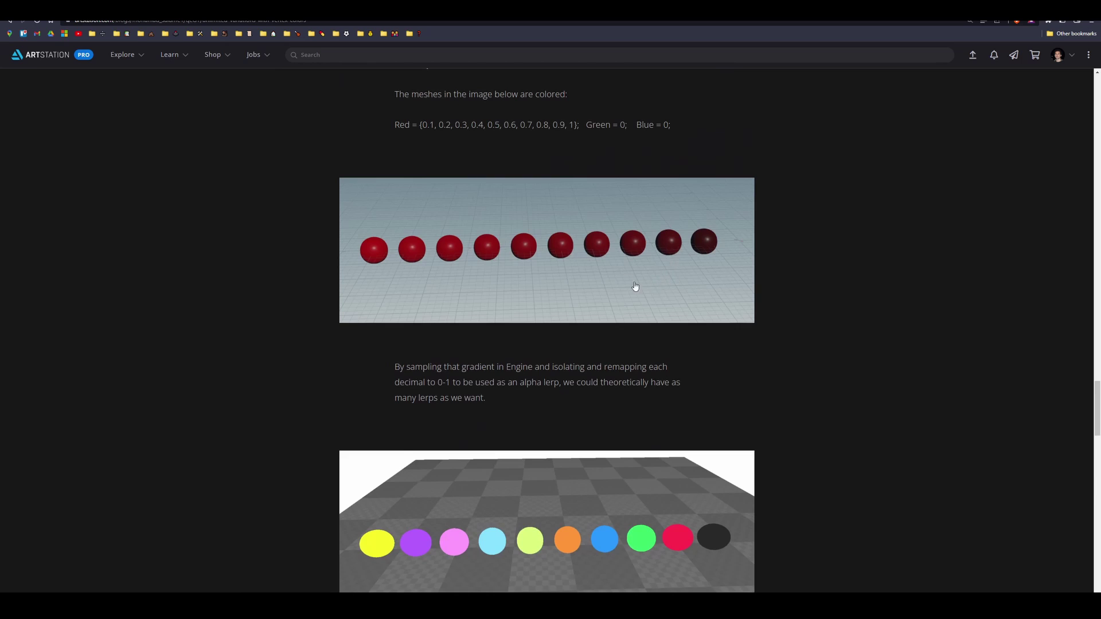
{"action": "scroll", "coordinate": [648, 286], "scroll_direction": "down", "scroll_amount": 15}
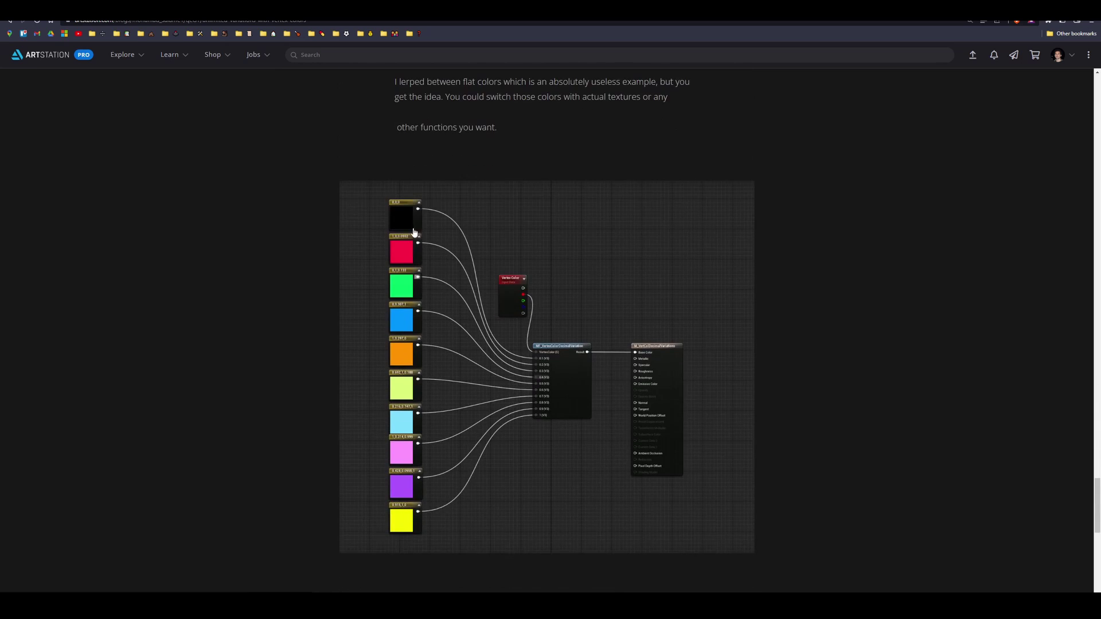
{"action": "scroll", "coordinate": [583, 355], "scroll_direction": "down", "scroll_amount": 3}
{"action": "scroll", "coordinate": [585, 367], "scroll_direction": "up", "scroll_amount": 15}
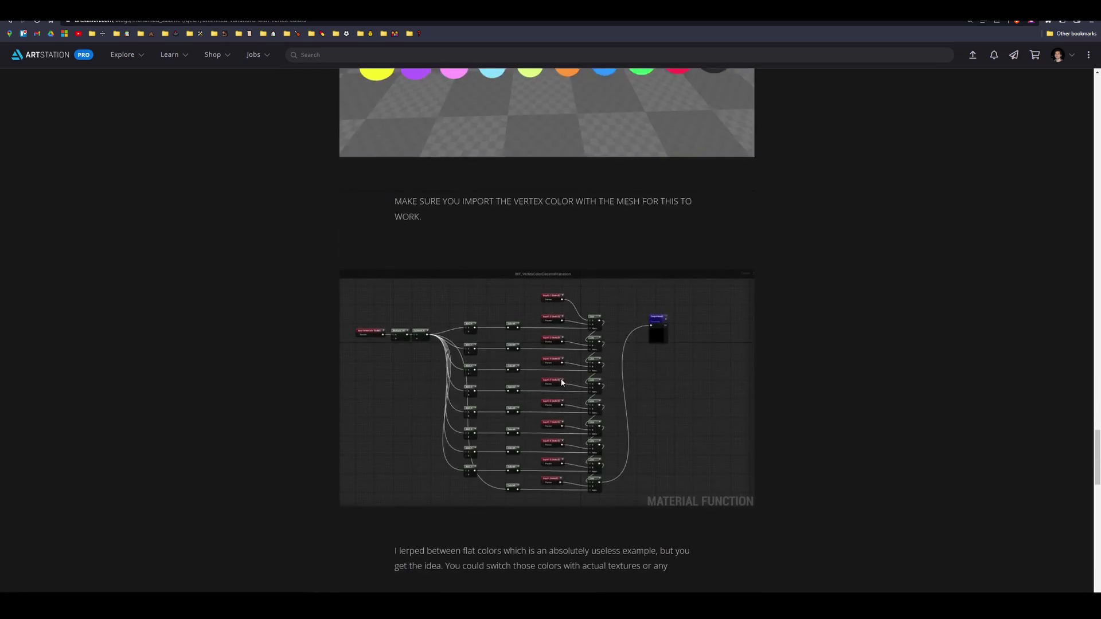
{"action": "scroll", "coordinate": [656, 281], "scroll_direction": "up", "scroll_amount": 2}
{"action": "scroll", "coordinate": [656, 229], "scroll_direction": "down", "scroll_amount": 1}
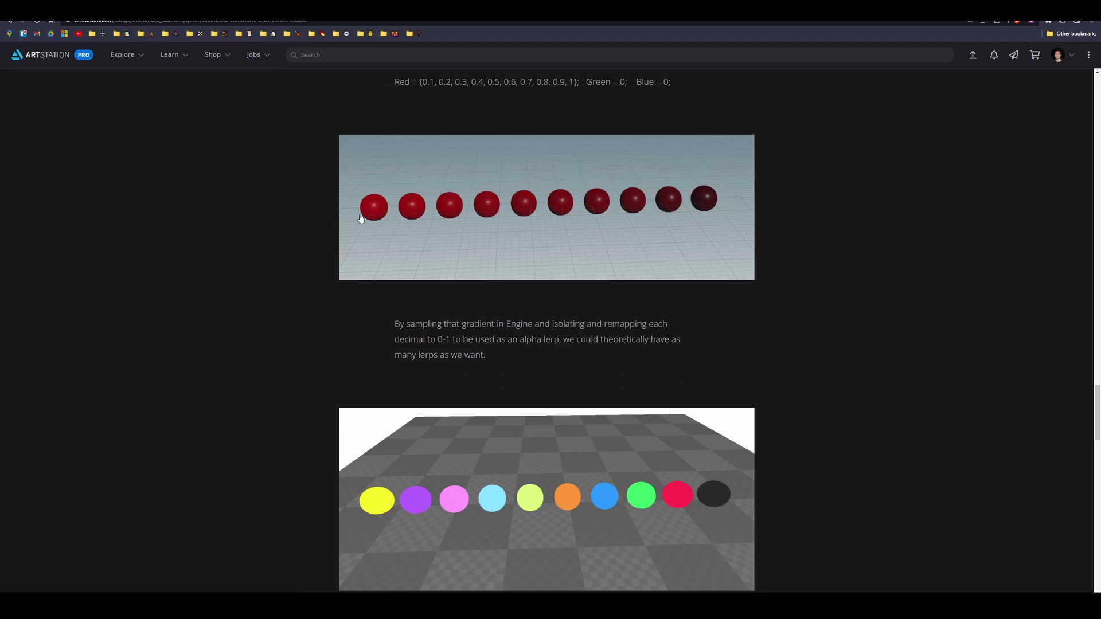
Switch back to the MF_DecimalBlend function in Unreal Editor, check its vertex colour input, and return to the M_VATSoft graph
{"action": "left_click_drag", "start_coordinate": [160, 9], "coordinate": [1095, 550]}
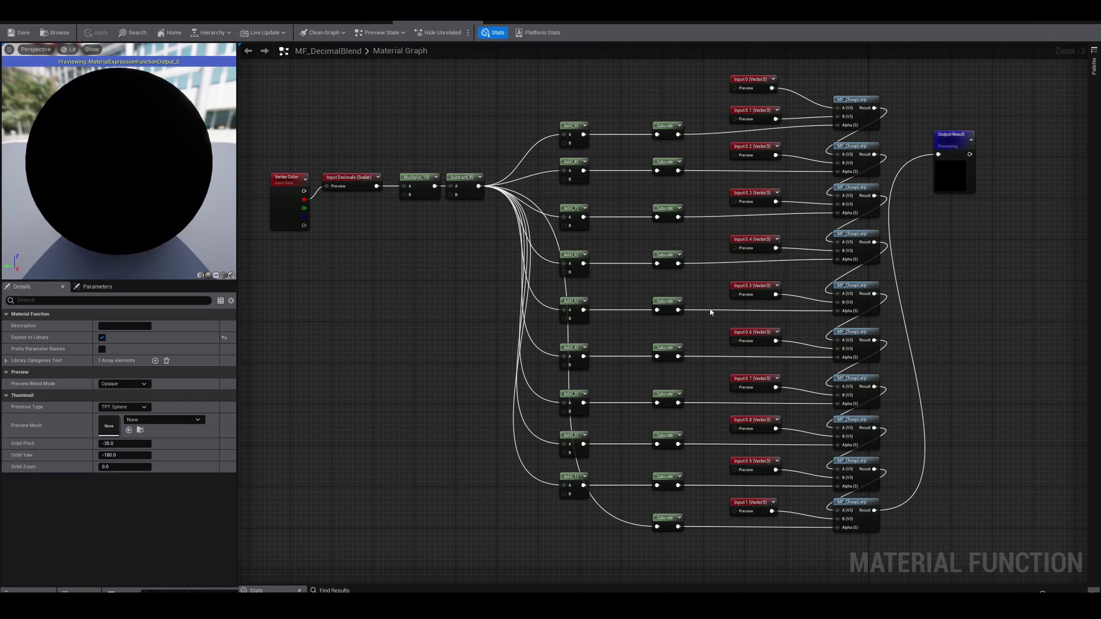
{"action": "right_click_drag", "start_coordinate": [401, 323], "coordinate": [394, 334]}
{"action": "left_click", "coordinate": [291, 209]}
{"action": "left_click", "coordinate": [351, 22]}
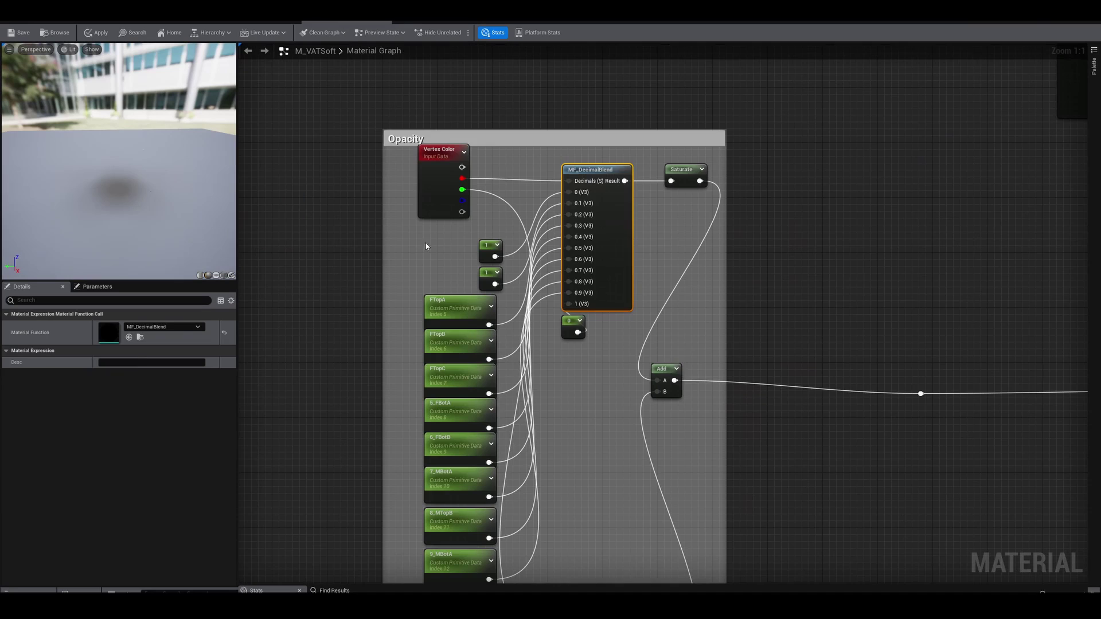
Examine the M_VATSoft graph from the Opacity group to the node groups above it
{"action": "left_click", "coordinate": [431, 248]}
{"action": "right_click_drag", "start_coordinate": [431, 248], "coordinate": [448, 267]}
{"action": "scroll", "coordinate": [715, 224], "scroll_direction": "down", "scroll_amount": 6}
{"action": "right_click_drag", "start_coordinate": [714, 225], "coordinate": [670, 500]}
{"action": "scroll", "coordinate": [628, 228], "scroll_direction": "up", "scroll_amount": 6}
{"action": "right_click_drag", "start_coordinate": [568, 343], "coordinate": [704, 329]}
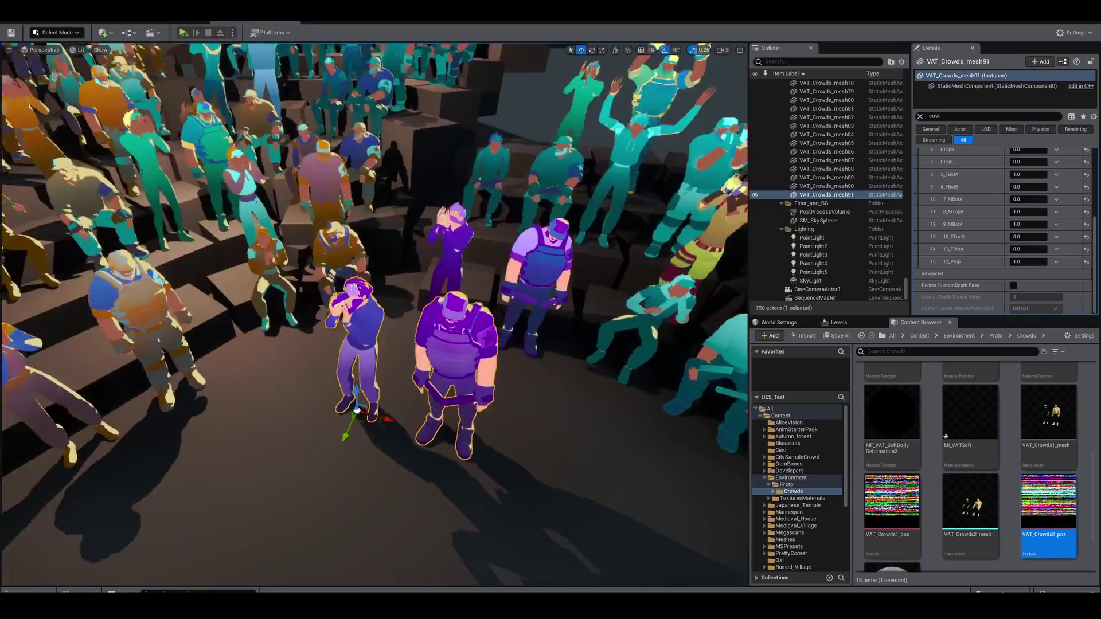
Rotate the selected purple crowd pair VAT_Crowds_mesh91 on the open floor in front of the stands
{"action": "right_click_drag", "start_coordinate": [372, 314], "coordinate": [373, 361]}
{"action": "key", "text": "e"}
{"action": "left_click_drag", "start_coordinate": [326, 370], "coordinate": [283, 351]}
{"action": "key", "text": "w"}
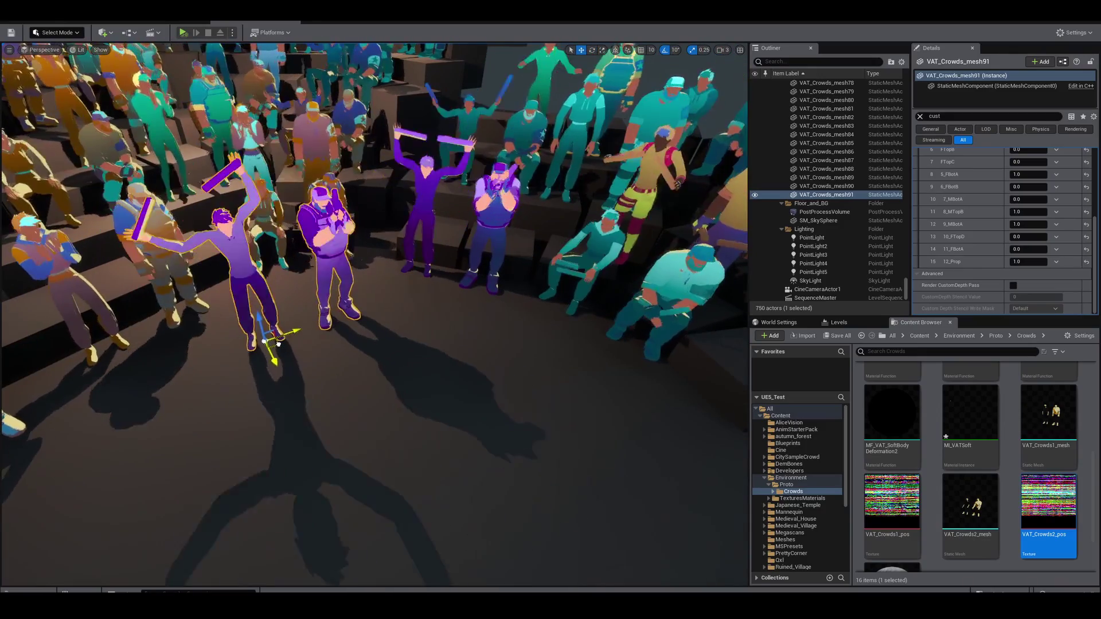
Duplicate the crowd pair VAT_Crowds_mesh91 and place the copy farther forward on the open floor
{"action": "right_click_drag", "start_coordinate": [349, 279], "coordinate": [278, 265]}
{"action": "left_click", "coordinate": [350, 280]}
{"action": "left_click_drag", "start_coordinate": [312, 349], "coordinate": [301, 451], "text": "alt"}
{"action": "mouse_move", "coordinate": [301, 451]}
{"action": "right_mouse_down"}
{"action": "mouse_move", "coordinate": [344, 470]}
{"action": "mouse_move", "coordinate": [298, 425]}
{"action": "mouse_move", "coordinate": [275, 453]}
{"action": "mouse_move", "coordinate": [287, 459]}
{"action": "right_mouse_up"}
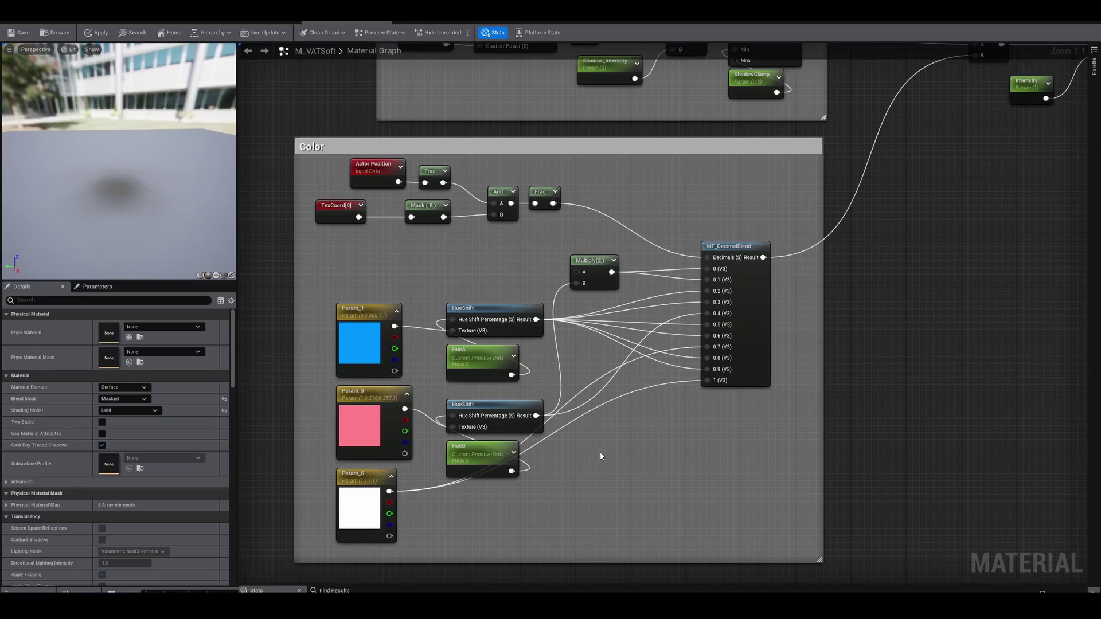
Examine how the Color group in M_VATSoft feeds actor position, hue shifts and the three colour parameters into MF_DecimalBlend
{"action": "right_click_drag", "start_coordinate": [600, 451], "coordinate": [640, 439]}
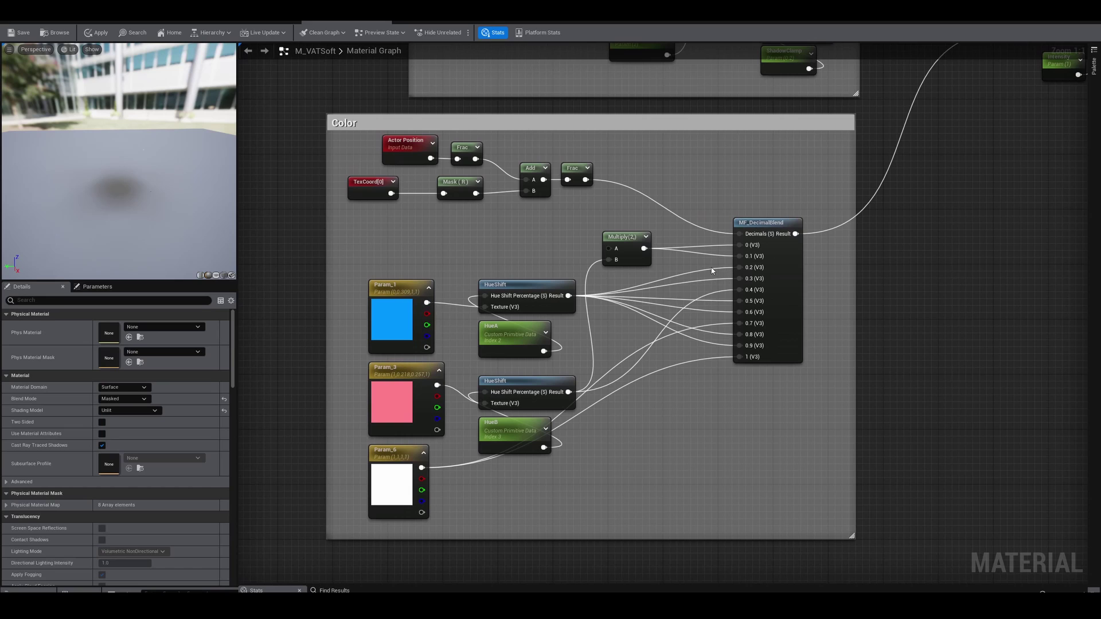
{"action": "right_click_drag", "start_coordinate": [555, 265], "coordinate": [519, 295]}
{"action": "left_click_drag", "start_coordinate": [565, 240], "coordinate": [338, 169]}
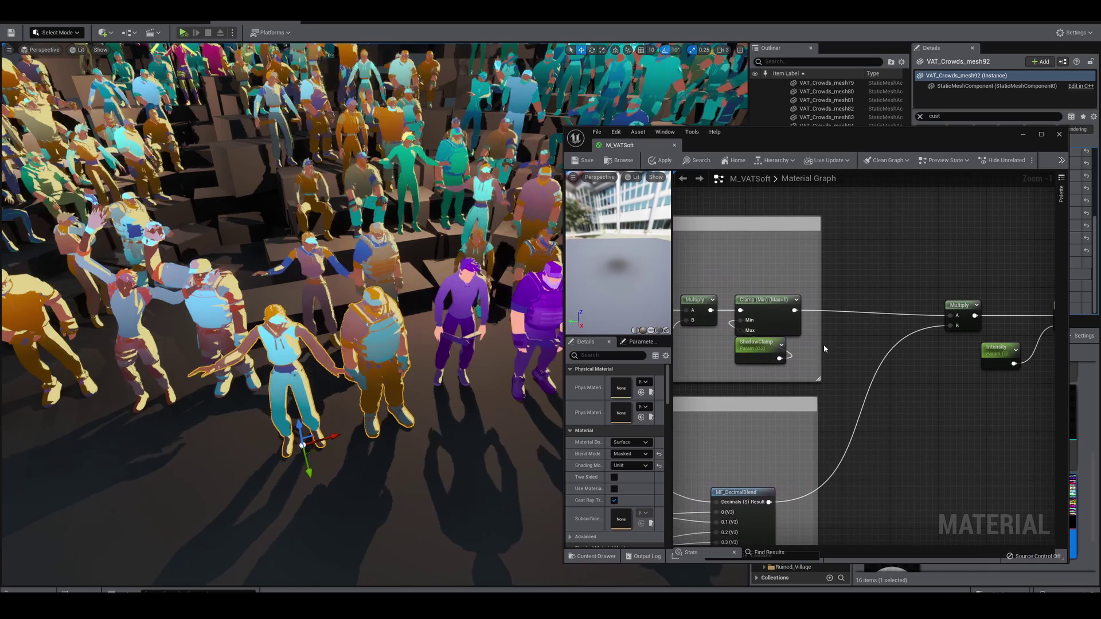
Preview M_VATSoft with a constant of 1 replacing the gradient Clamp in the Multiply node, and reconnect the Clamp
{"action": "left_click", "coordinate": [882, 274]}
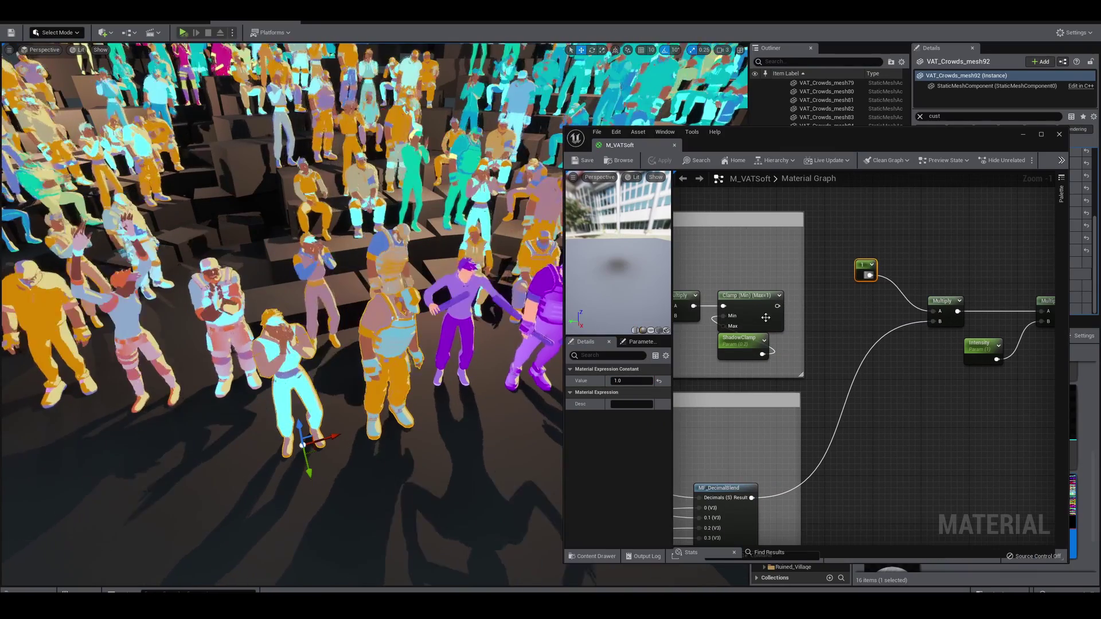
{"action": "left_click_drag", "start_coordinate": [776, 305], "coordinate": [932, 310]}
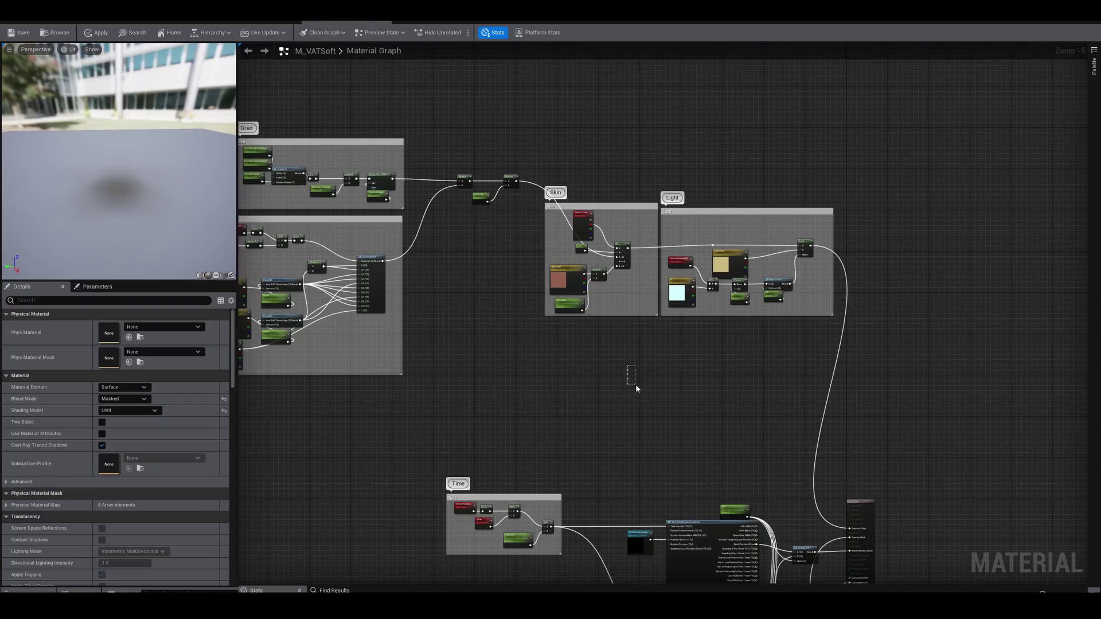
Try green and red values for the Skin Color parameter in M_VATSoft's Skin group, previewing them on the crowd
{"action": "scroll", "coordinate": [634, 380], "scroll_direction": "up", "scroll_amount": 4}
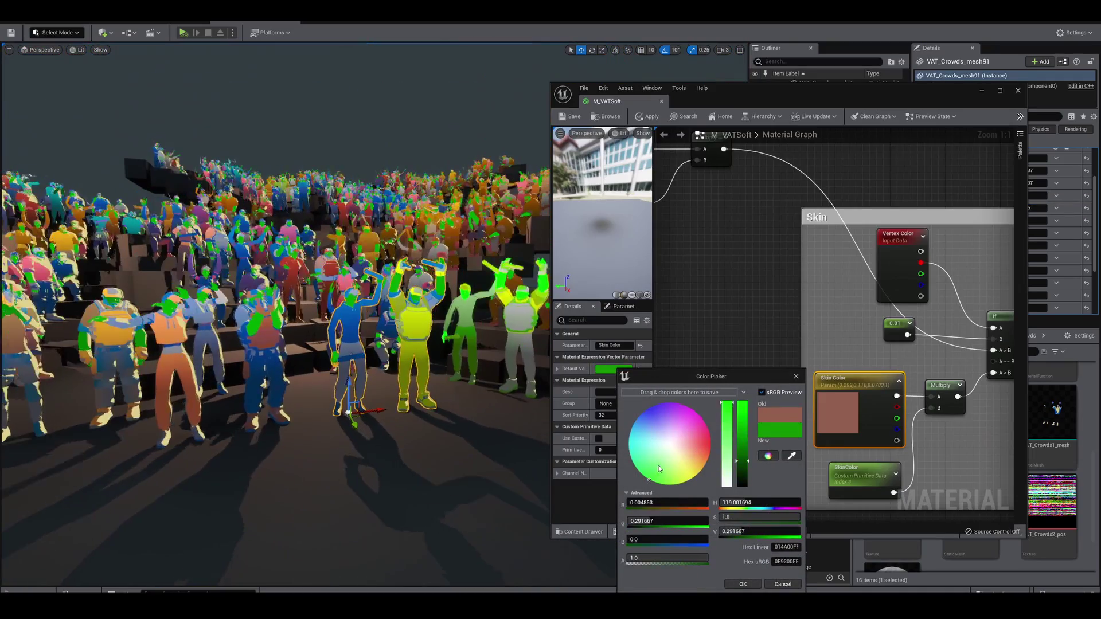
{"action": "left_click_drag", "start_coordinate": [658, 470], "coordinate": [711, 443]}
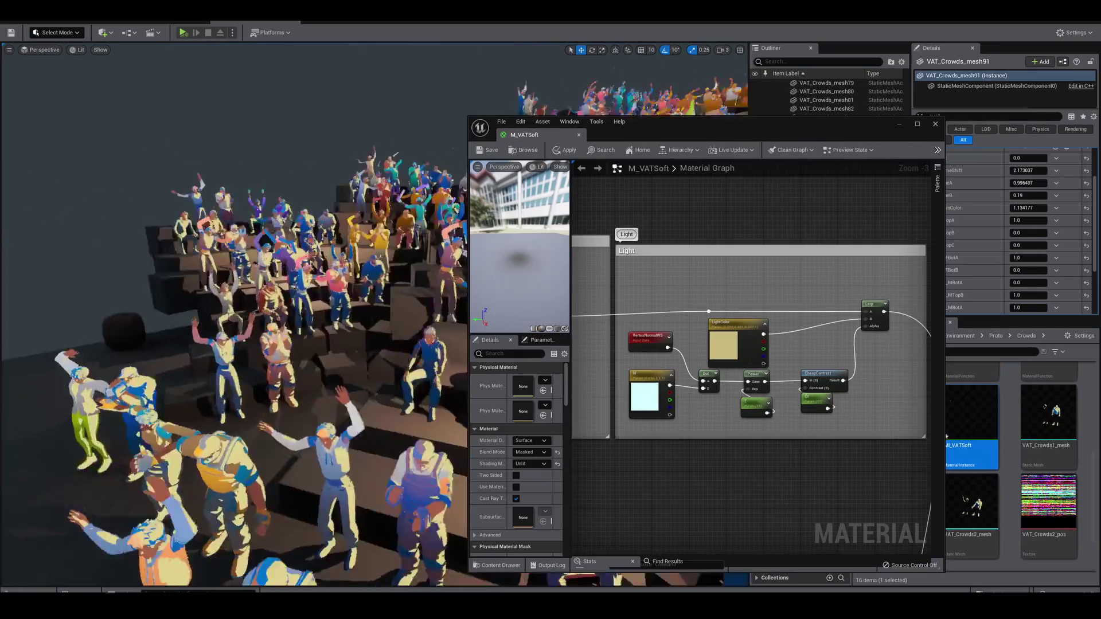
Preview a purple LightColor, hue about 268, in M_VATSoft's Light group and discard the change
{"action": "double_click", "coordinate": [722, 349]}
{"action": "left_click", "coordinate": [582, 418]}
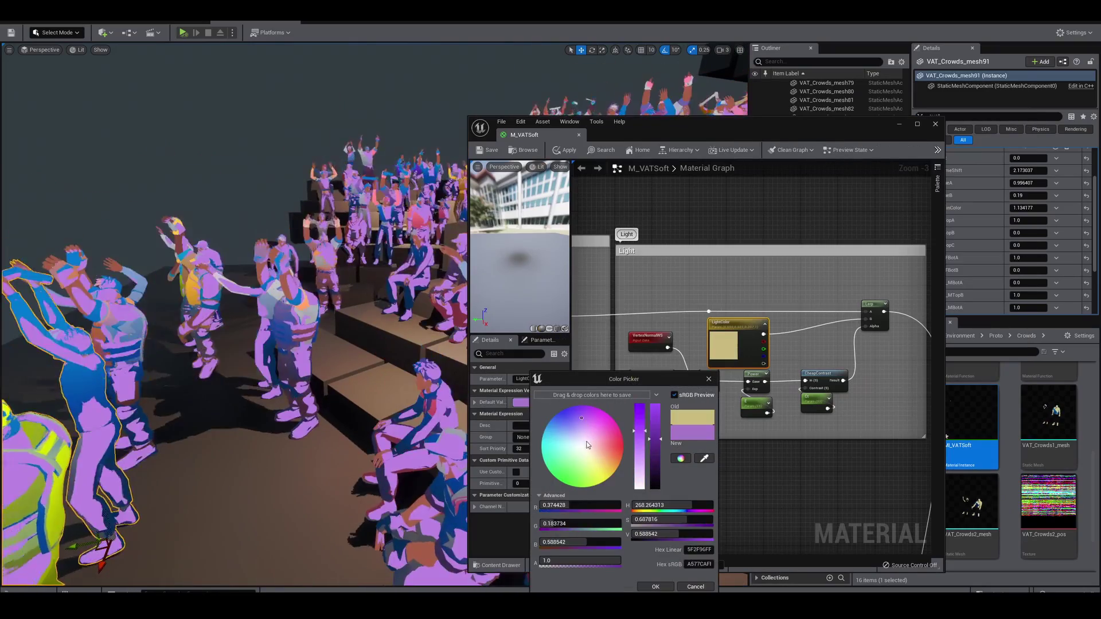
{"action": "left_click", "coordinate": [694, 586]}
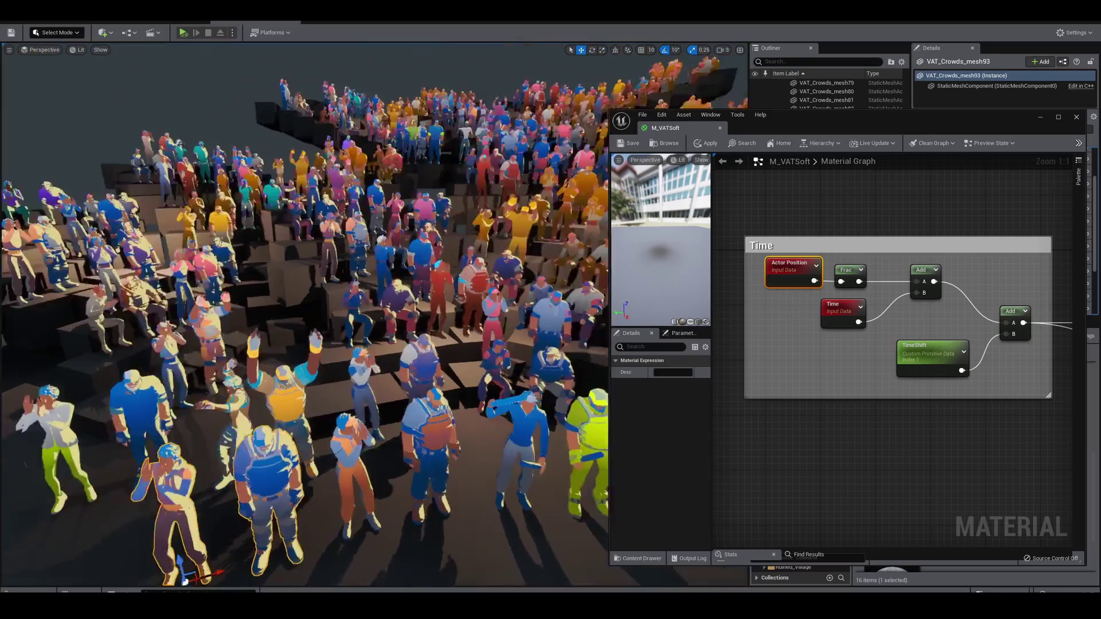
Examine the Time group and how the Sit custom primitive data parameter blends the two soft body deformation functions in M_VATSoft
{"action": "scroll", "coordinate": [765, 401], "scroll_direction": "down", "scroll_amount": 5}
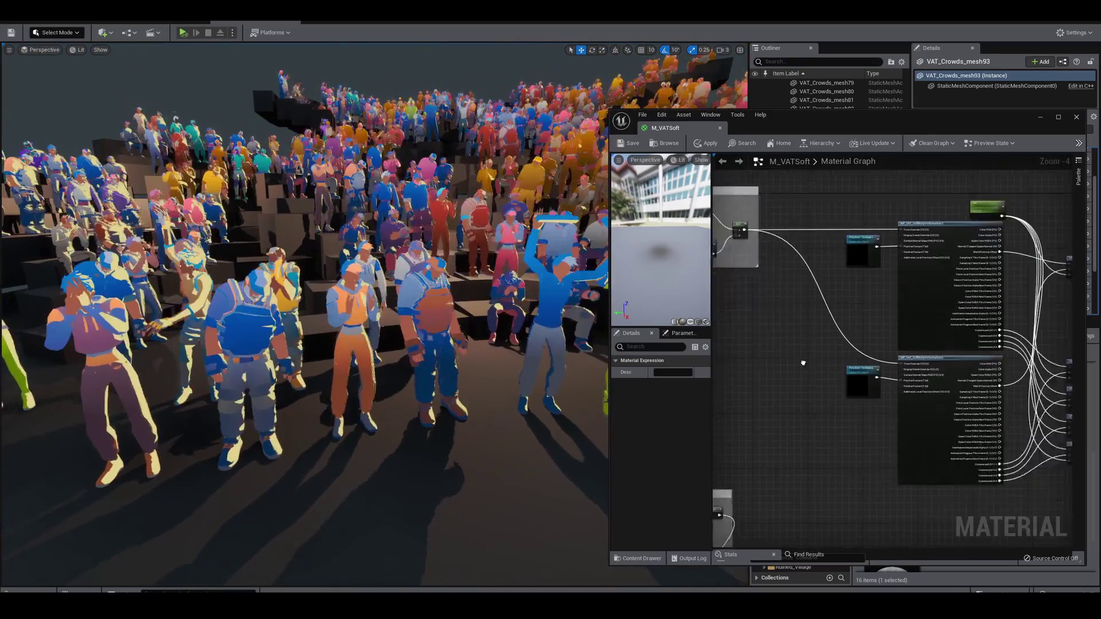
{"action": "right_click_drag", "start_coordinate": [846, 450], "coordinate": [825, 448]}
{"action": "scroll", "coordinate": [918, 220], "scroll_direction": "up", "scroll_amount": 5}
{"action": "left_click", "coordinate": [883, 254]}
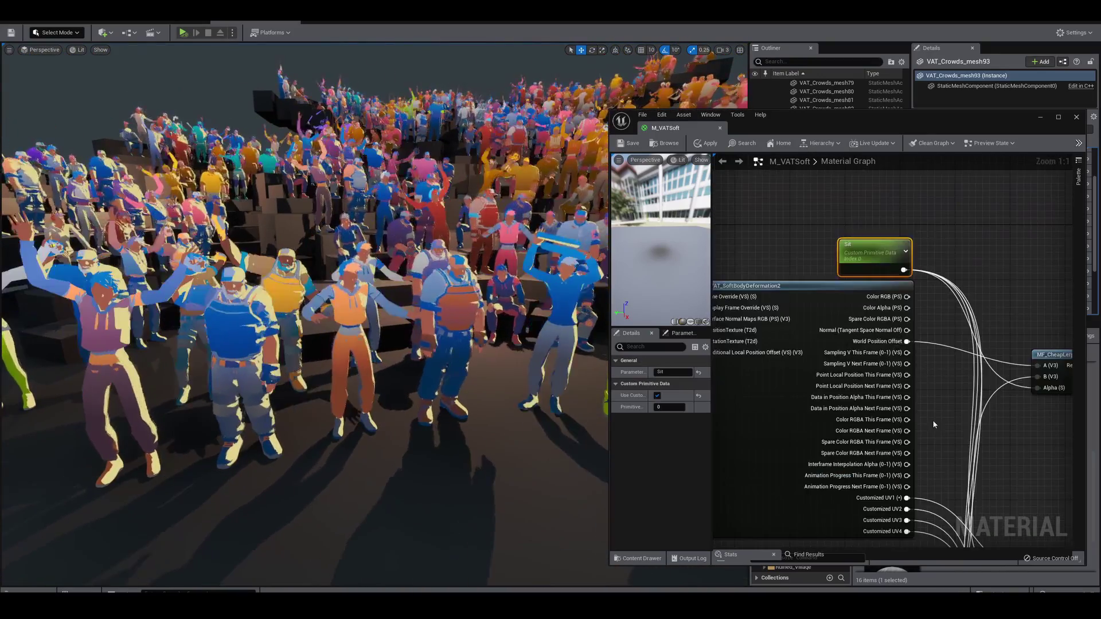
{"action": "scroll", "coordinate": [928, 376], "scroll_direction": "down", "scroll_amount": 3}
{"action": "right_click_drag", "start_coordinate": [929, 376], "coordinate": [907, 245]}
{"action": "scroll", "coordinate": [930, 390], "scroll_direction": "down", "scroll_amount": 2}
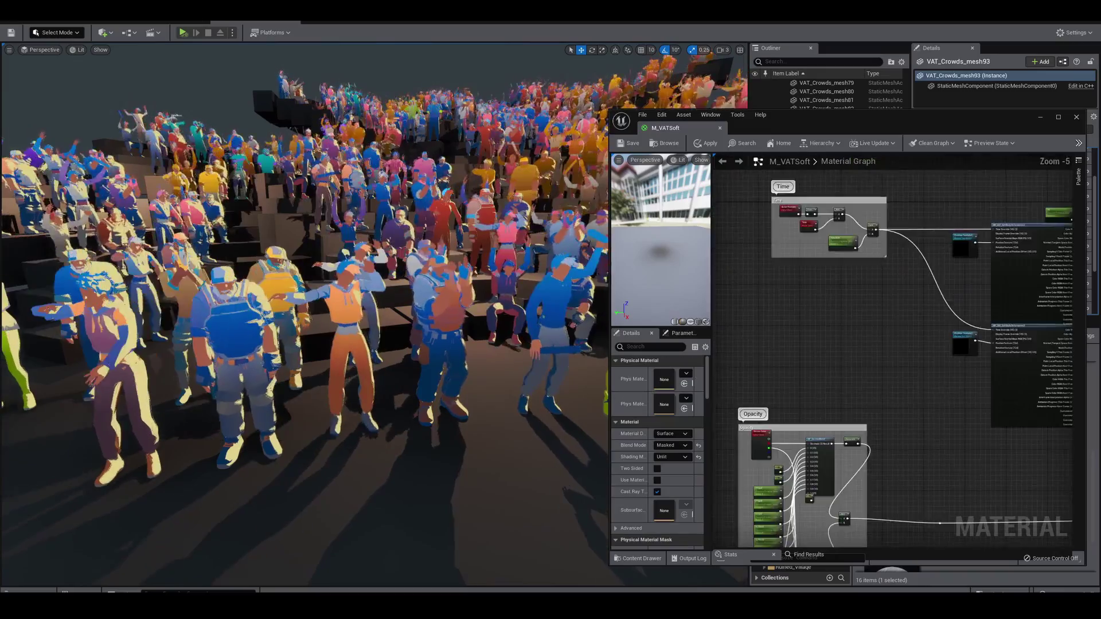